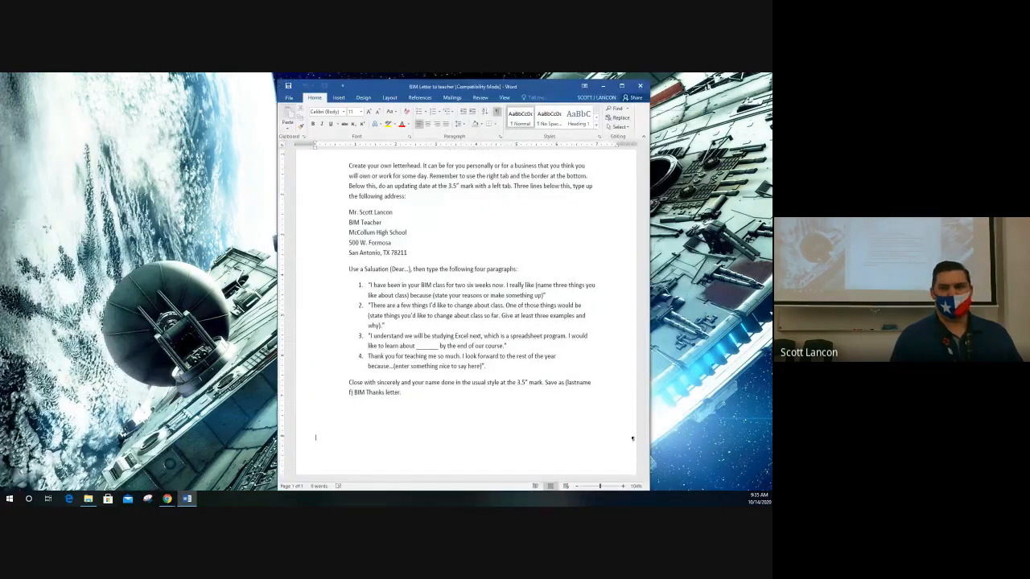
Snap the BIM Letter to teacher assignment window to the right half of the screen.
left_click(621, 86)
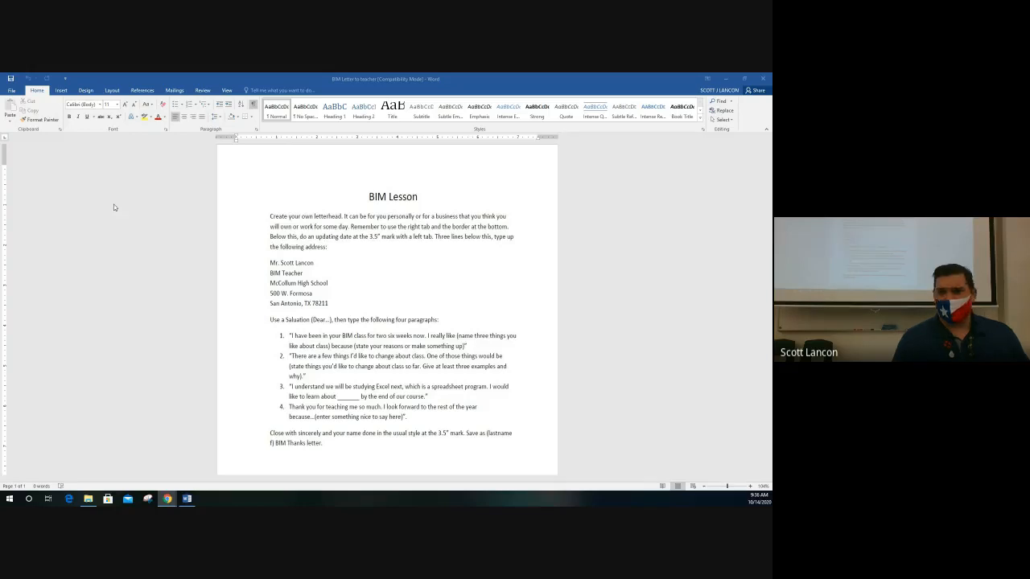
left_click(745, 80)
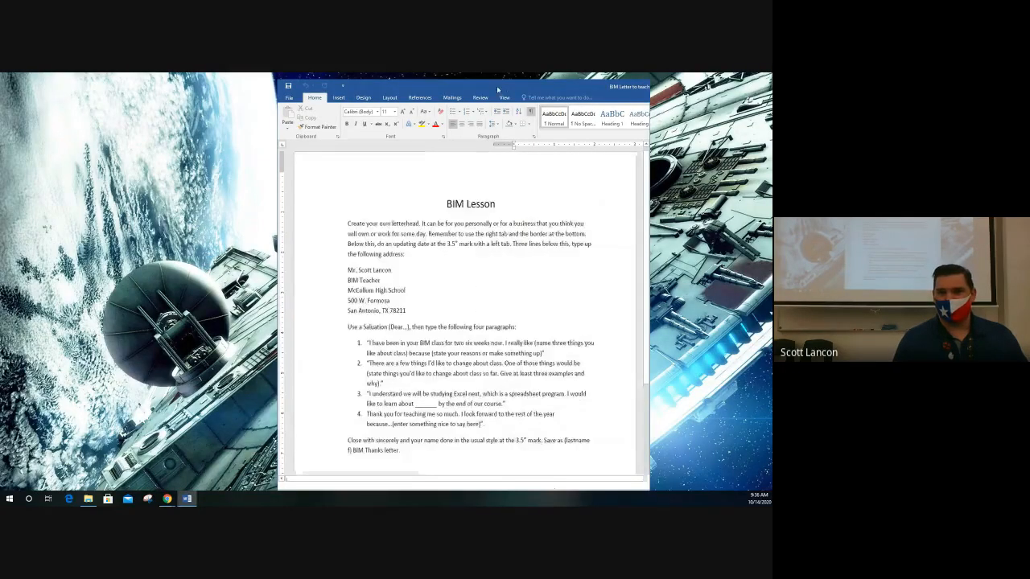
key("super+Right")
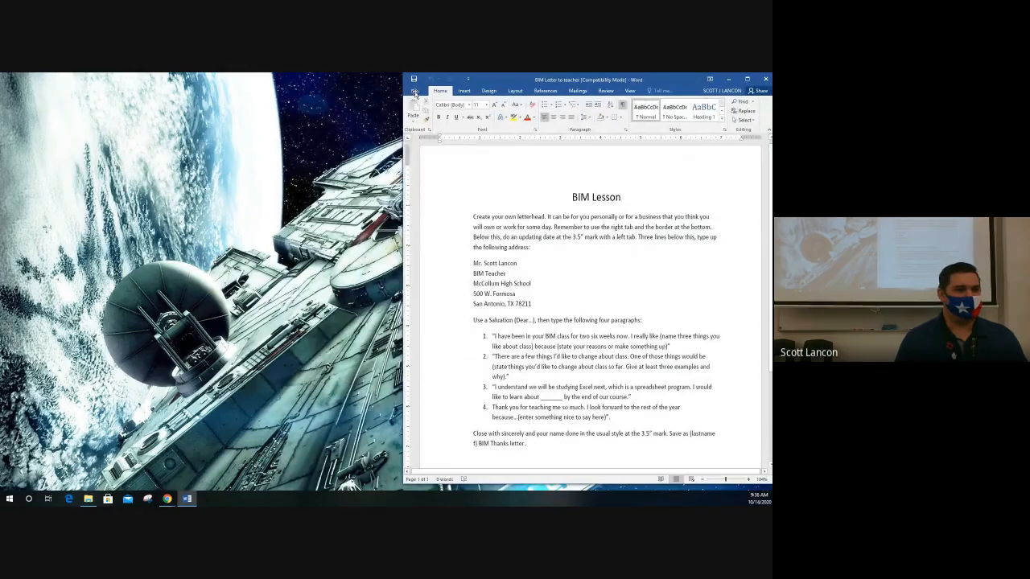
Create a new blank document (Document1) from File > New.
left_click(439, 241)
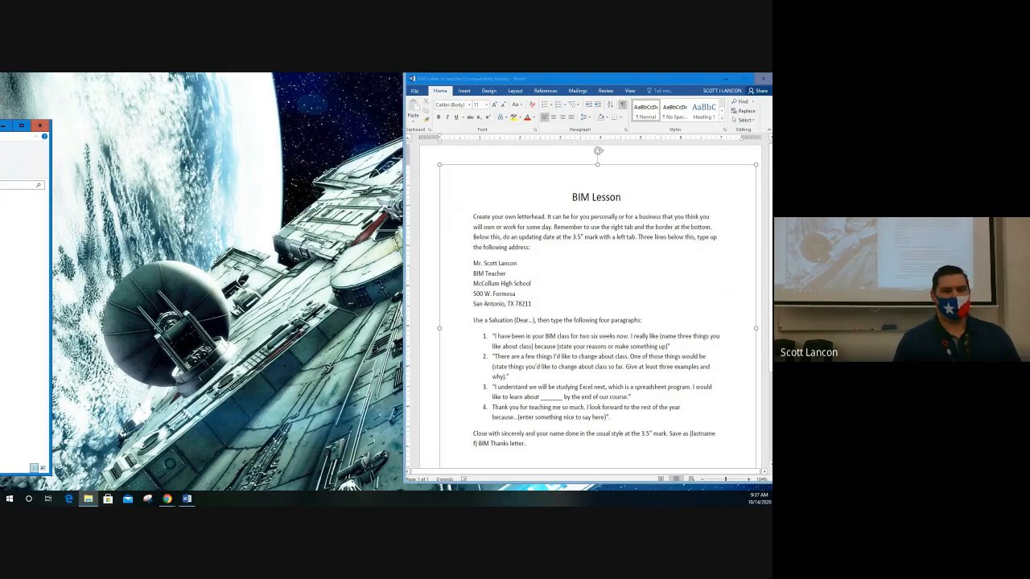
key("alt+f")
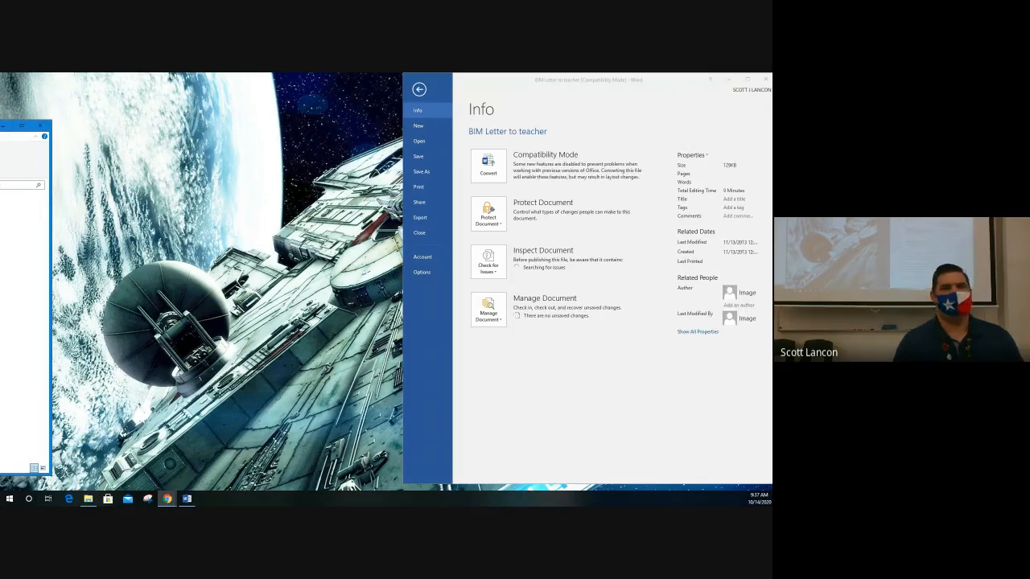
left_click(418, 126)
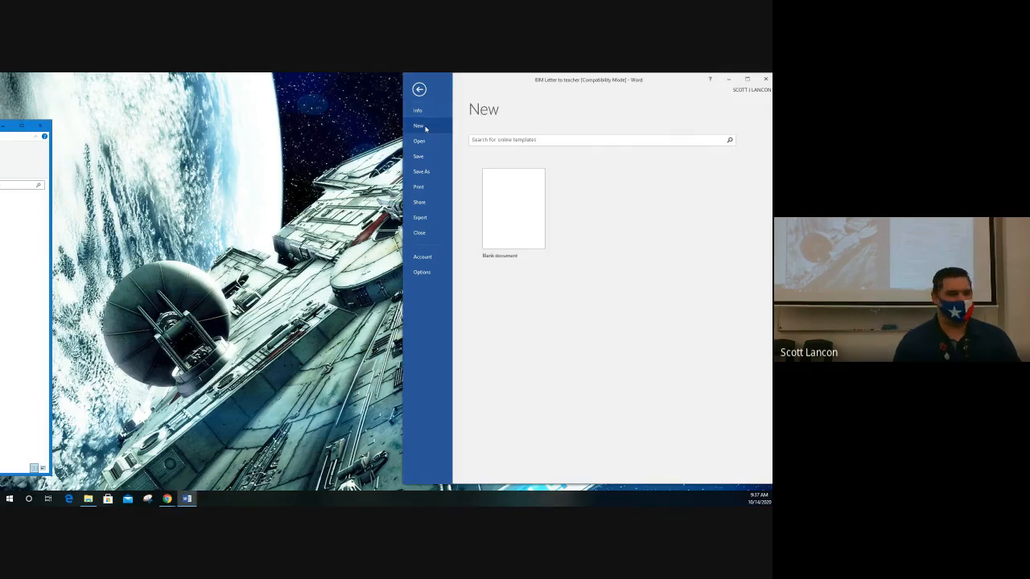
left_click(503, 215)
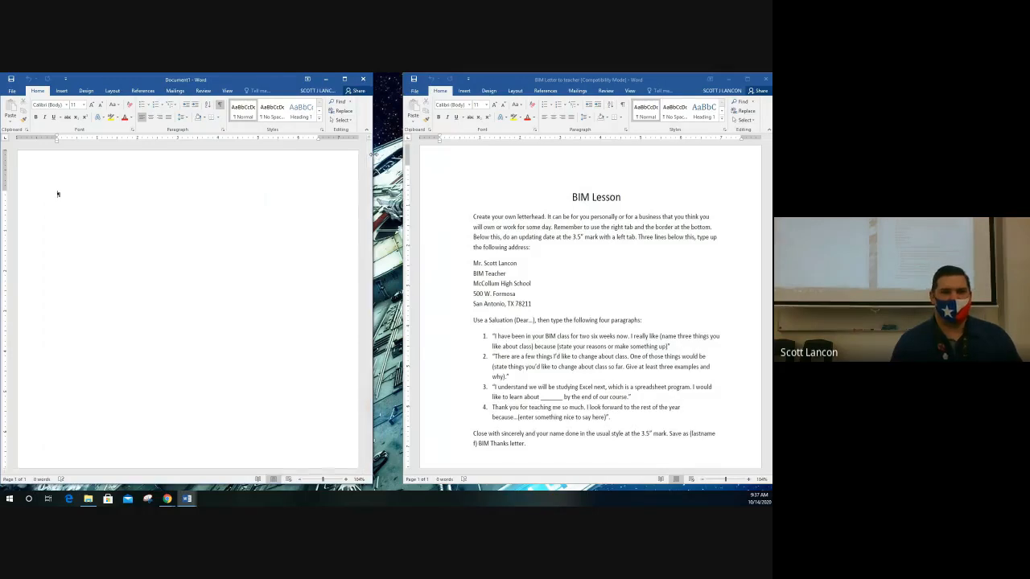
Resize Document1 to sit beside the assignment window, then click into its blank page.
mouse_move(372, 156)
left_mouse_down()
mouse_move(395, 152)
mouse_move(375, 157)
mouse_move(388, 161)
left_mouse_up()
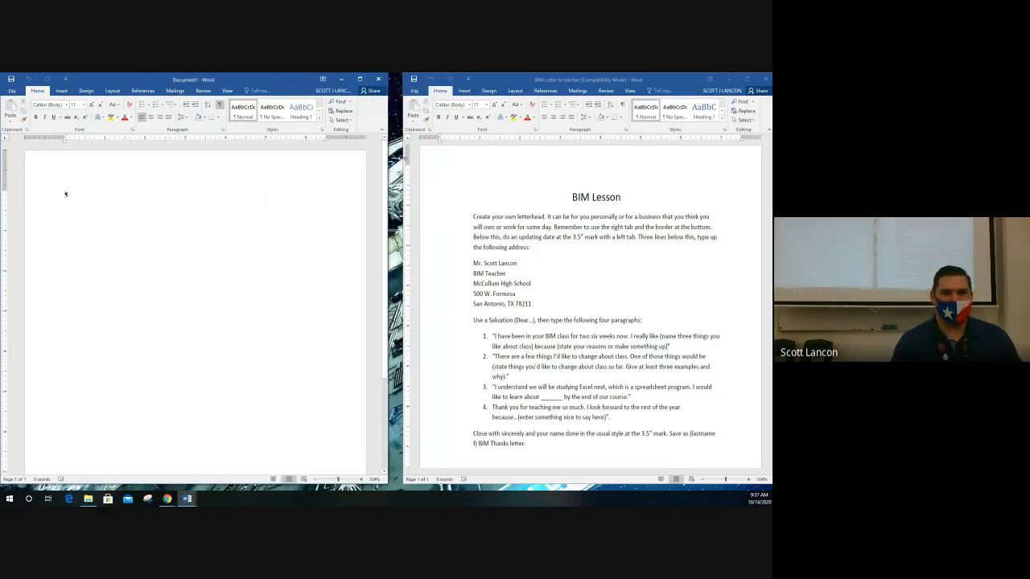
left_click(450, 185)
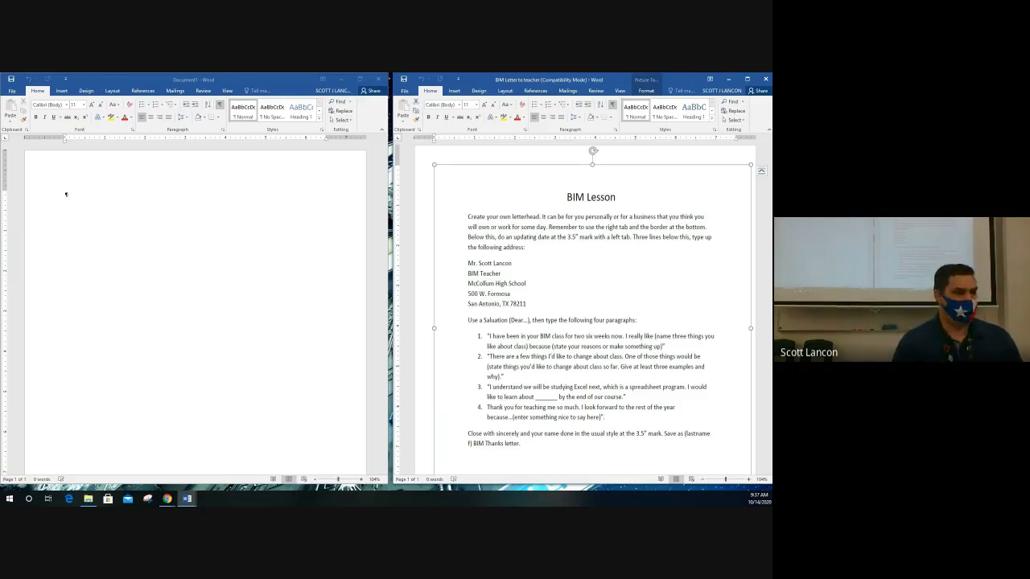
key("super+e")
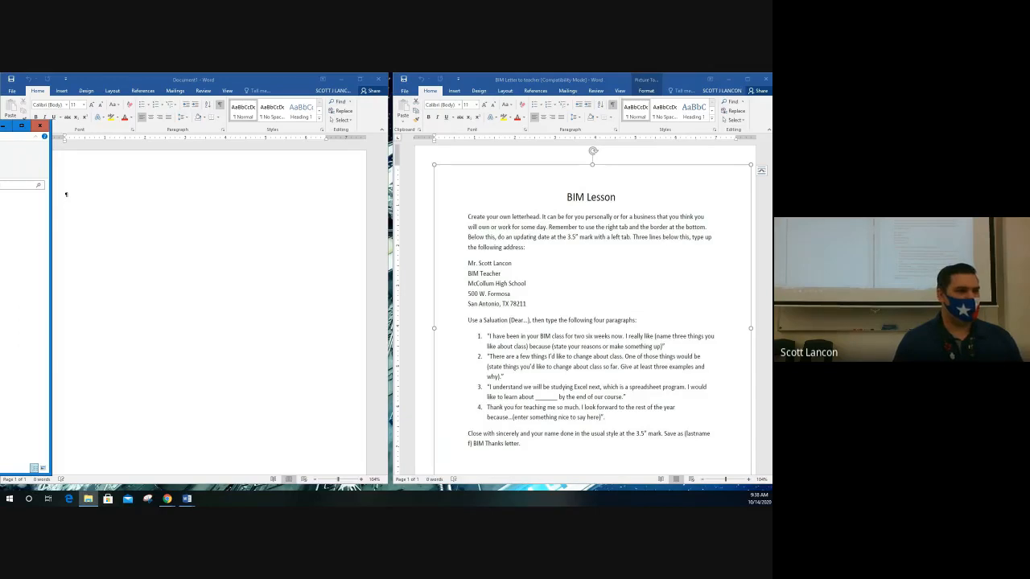
key("alt+Tab")
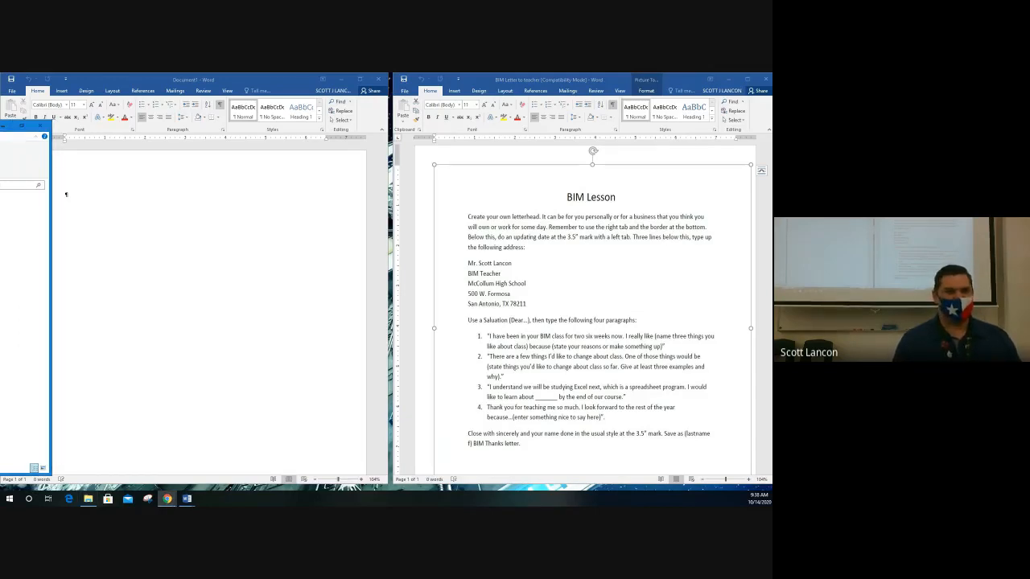
key("alt+Tab")
key("alt+F4")
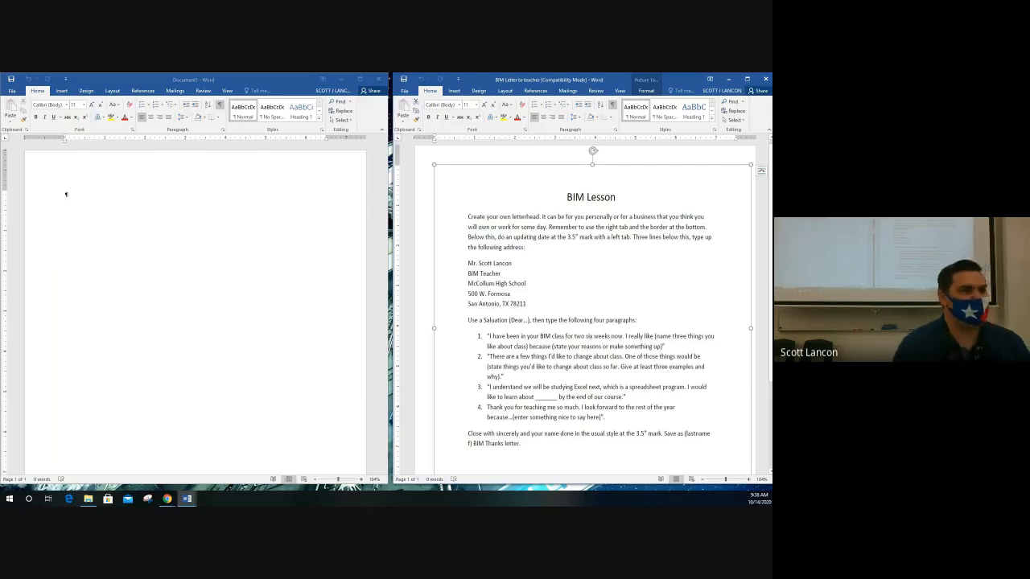
left_click(160, 199)
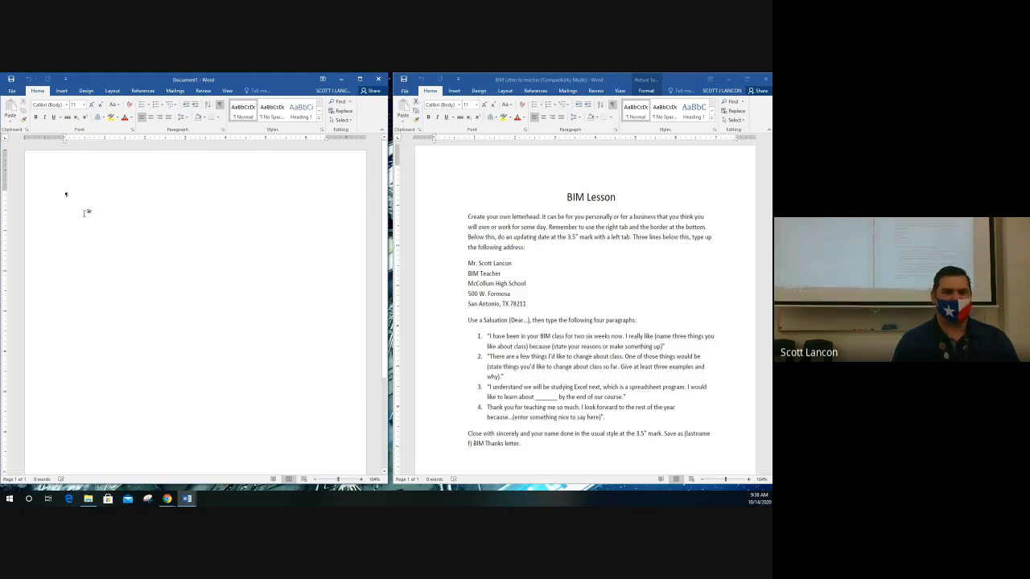
Apply the No Spacing style to Document1 and leave line spacing unchanged.
left_click(273, 120)
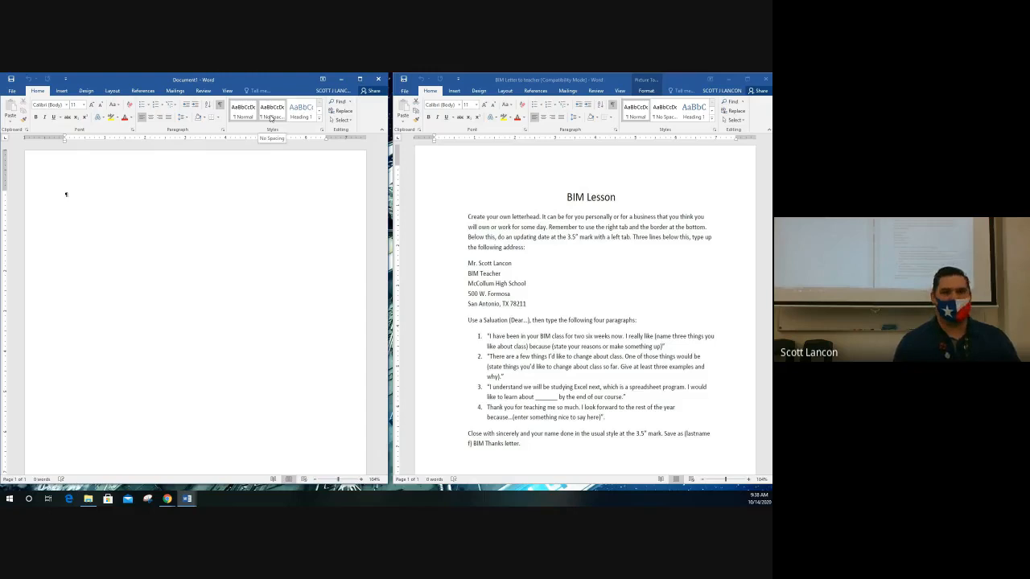
left_click(271, 118)
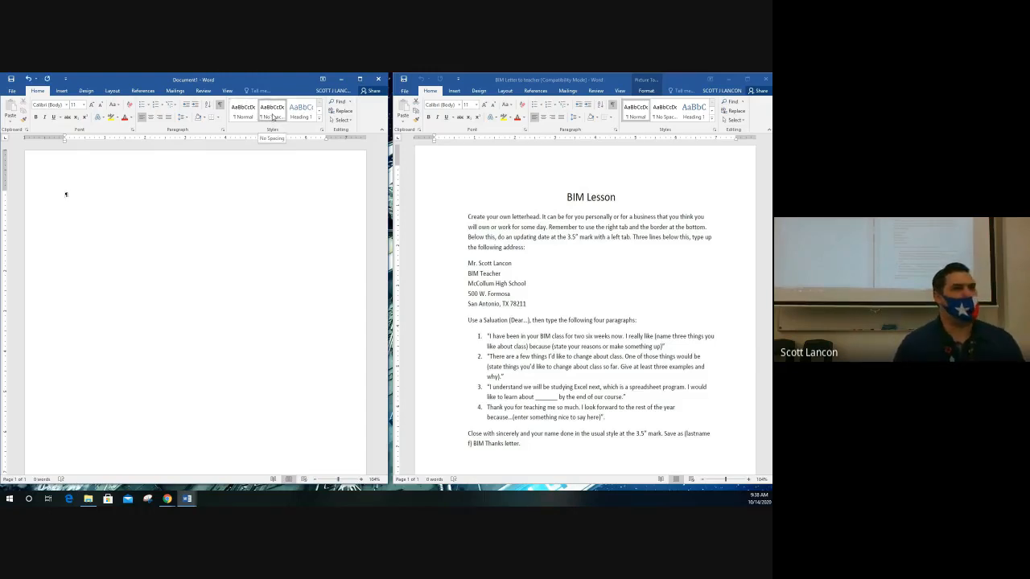
left_click(183, 116)
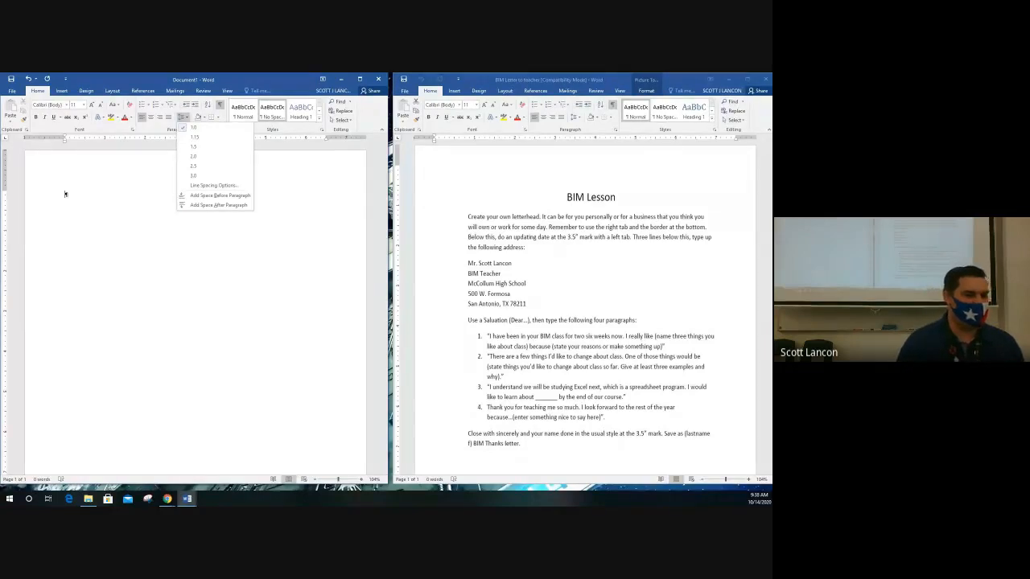
left_click(65, 194)
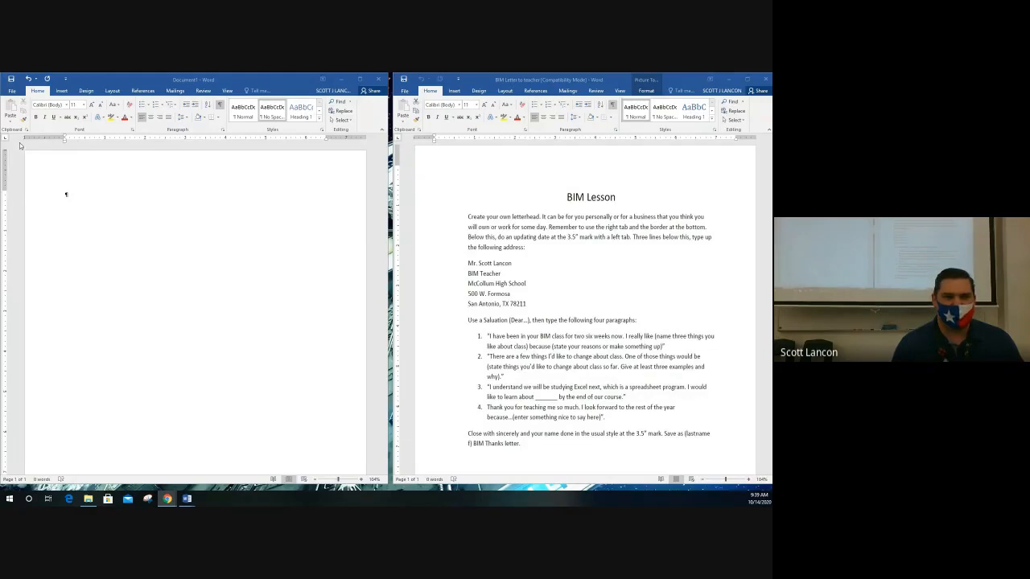
left_click_drag(159, 83, 163, 84)
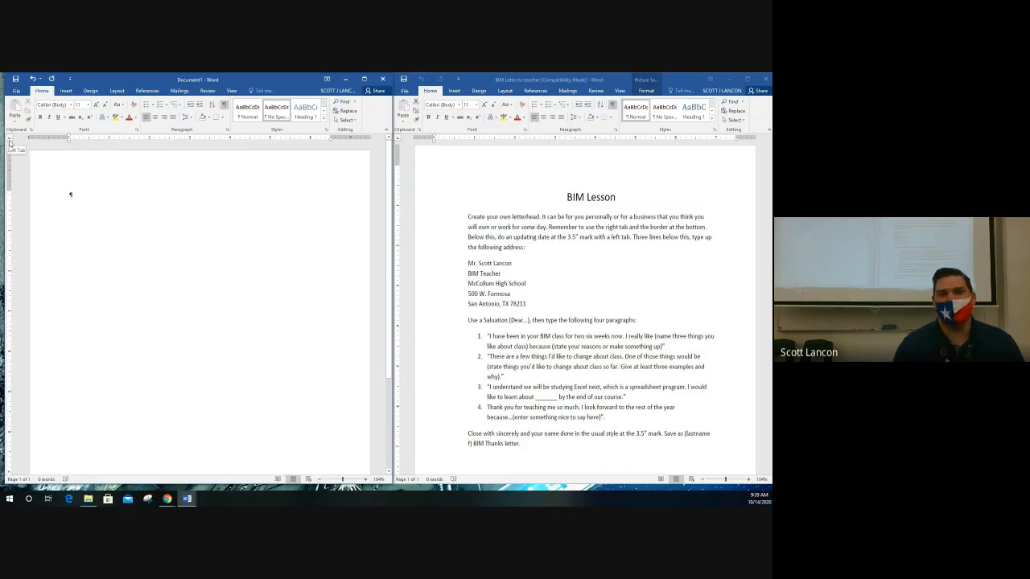
Add a left tab stop at 3.5" on the ruler and start the first line there.
left_click(210, 141)
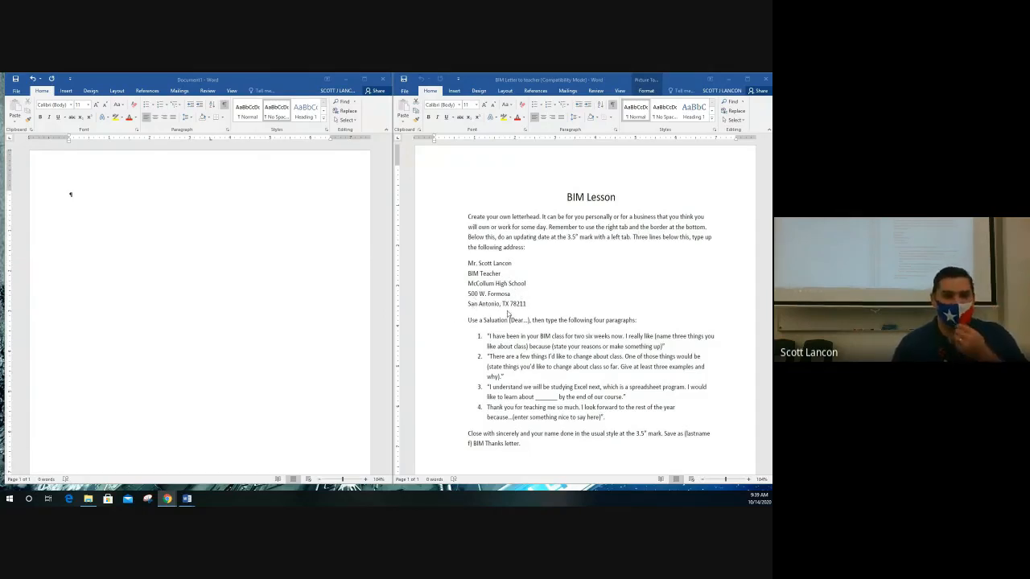
left_click(142, 196)
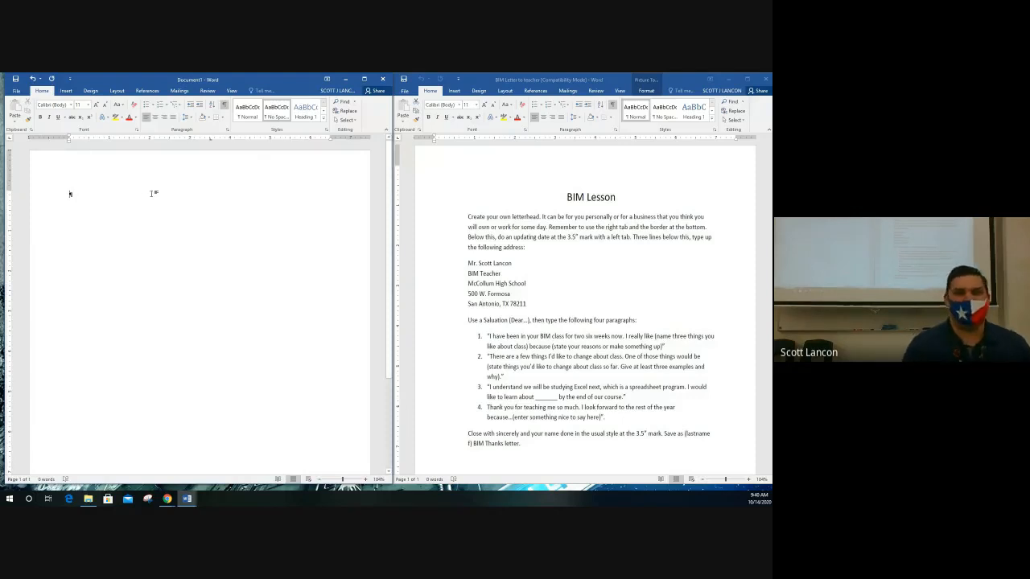
double_click(206, 201)
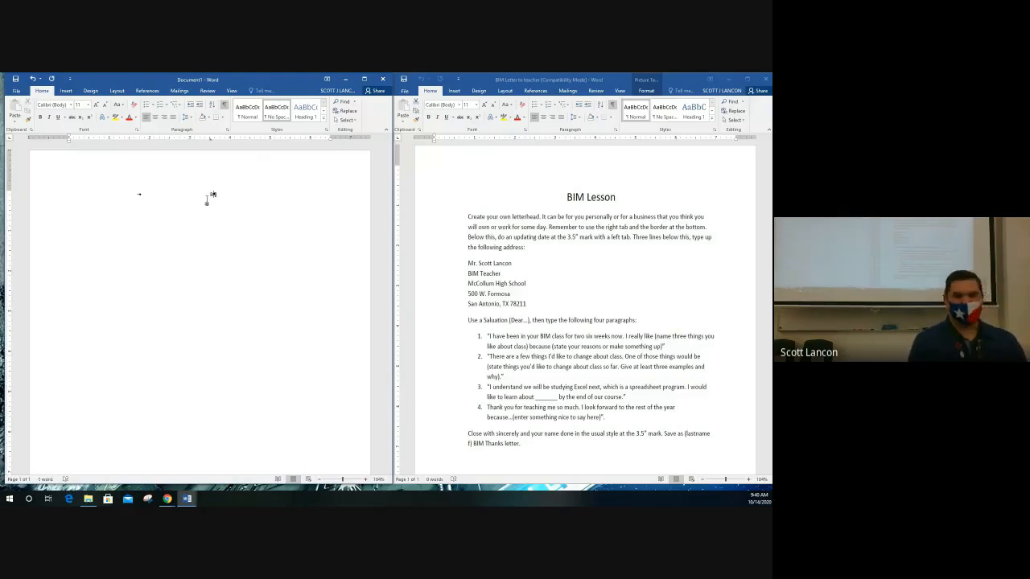
Type the three-line return address at the 3.5" tab: name, street, then city, state and ZIP.
type("Mr.")
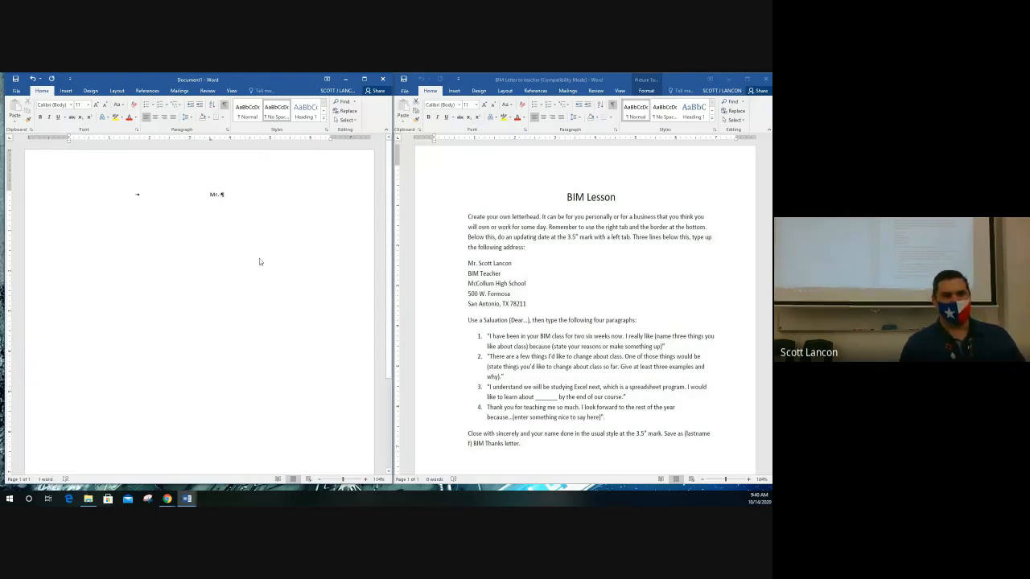
scroll(277, 197, "up", 4)
type("Sc")
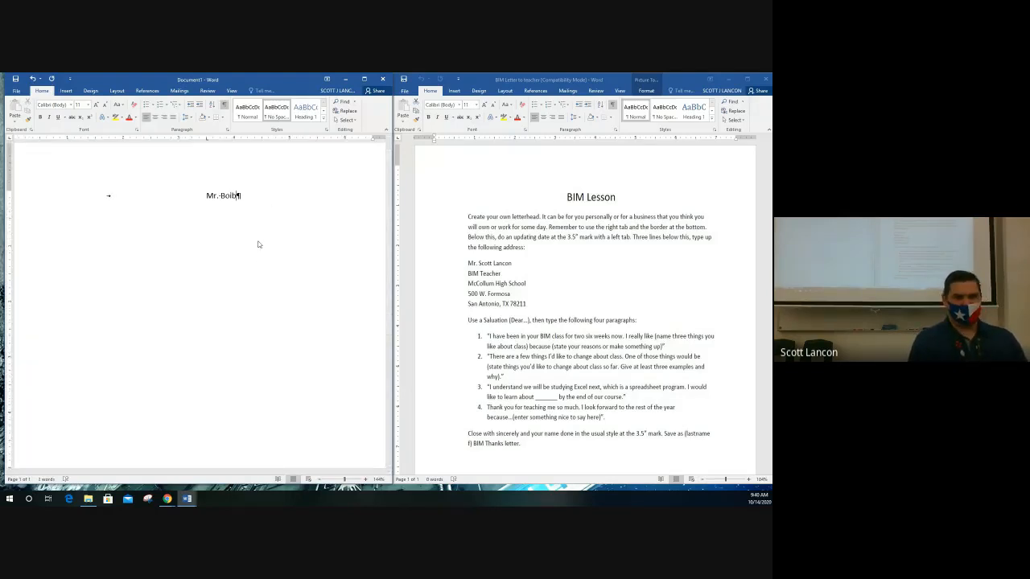
type("b Ross")
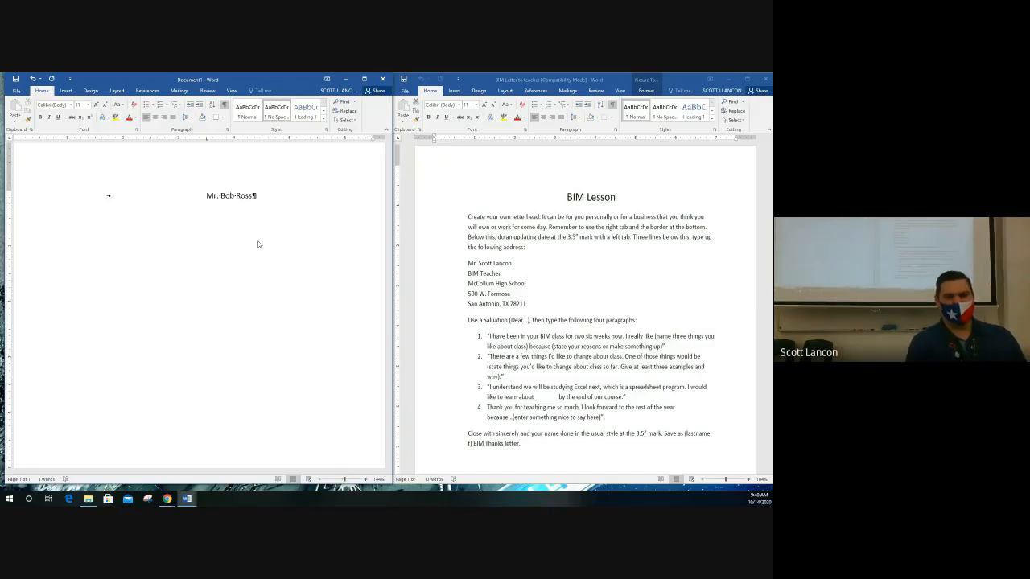
key("Return")
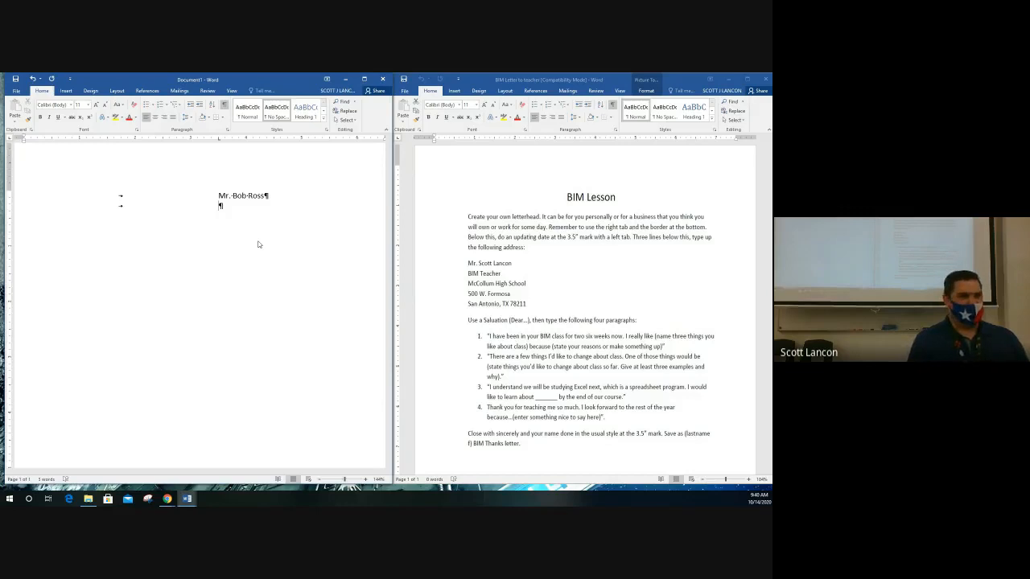
type("123")
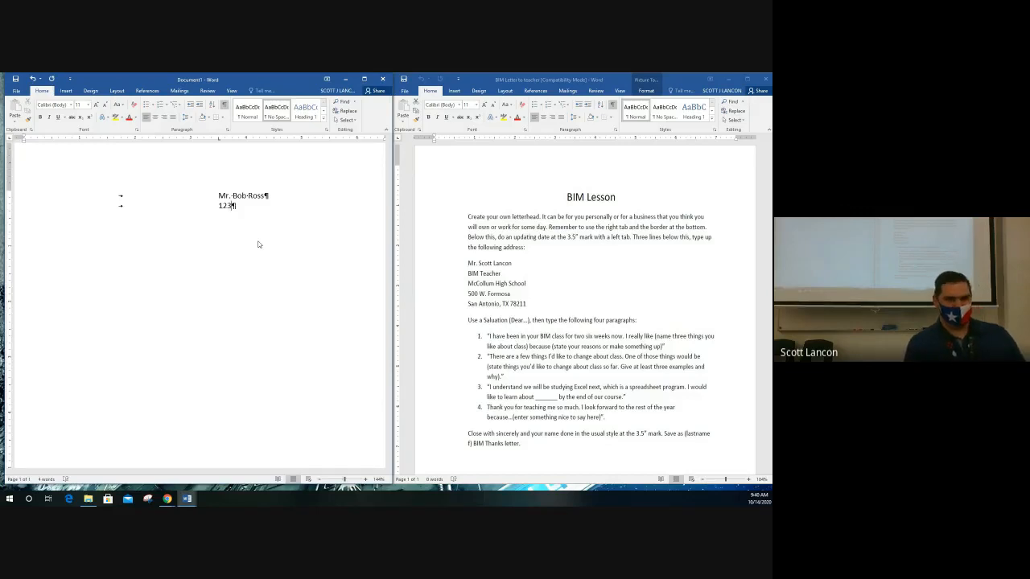
type(" Main St.")
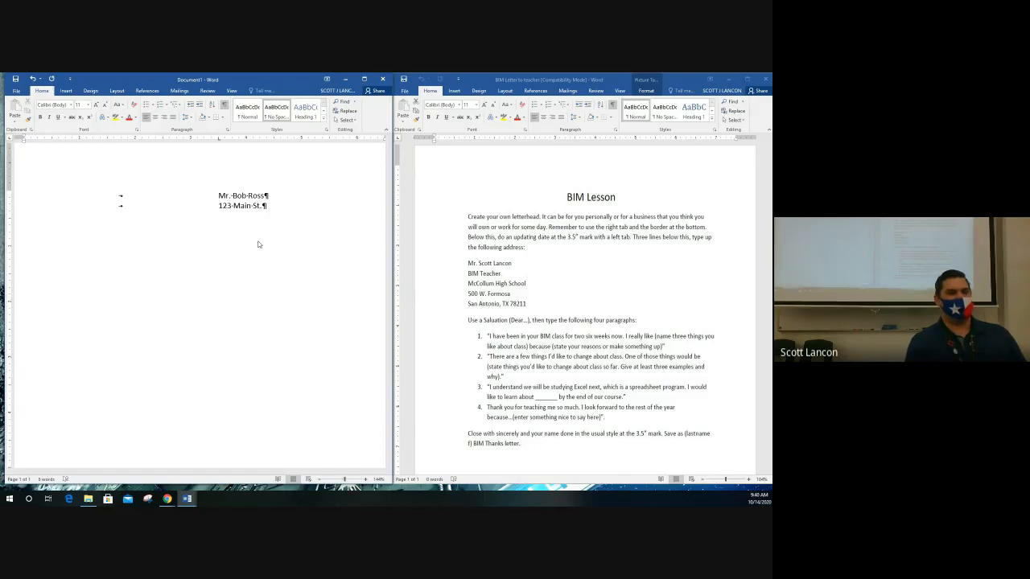
key("Return")
key("Tab")
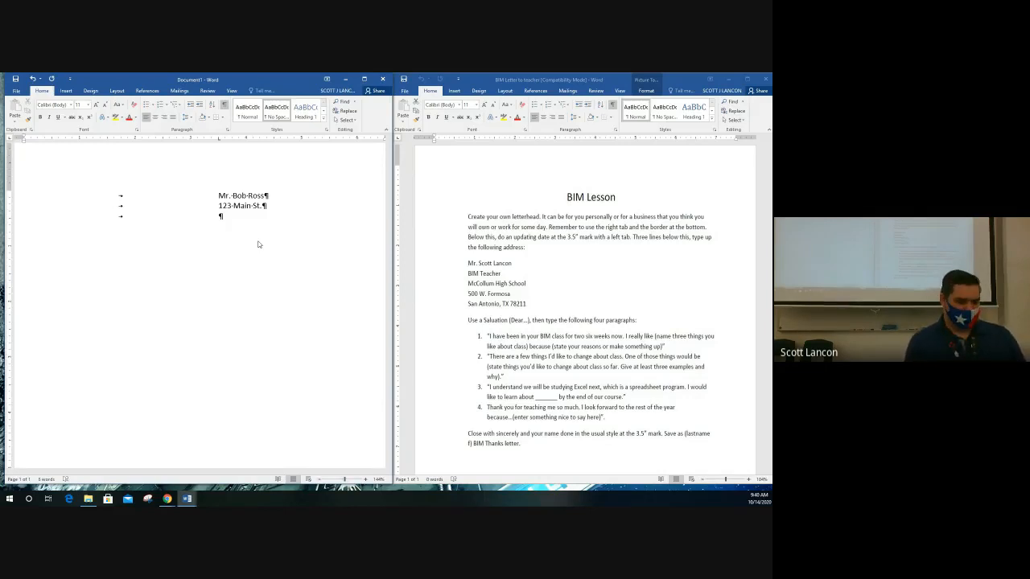
type("San Antonio, TX")
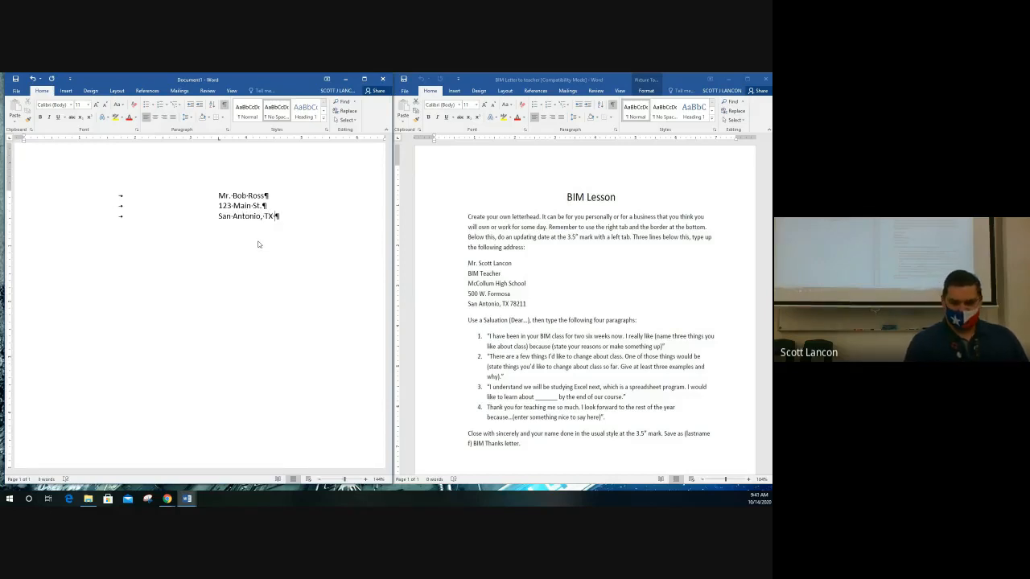
type(" 78")
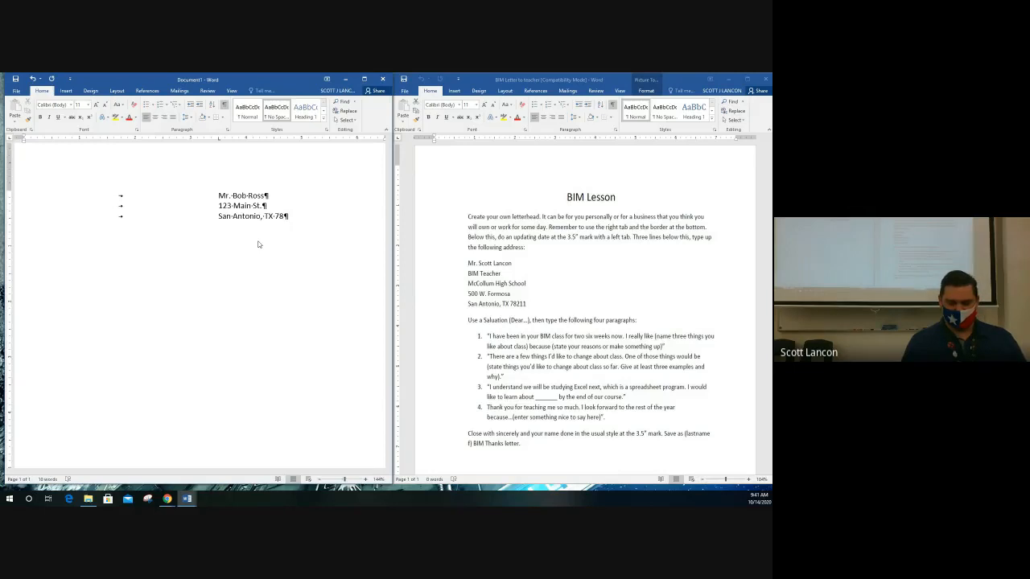
type("211")
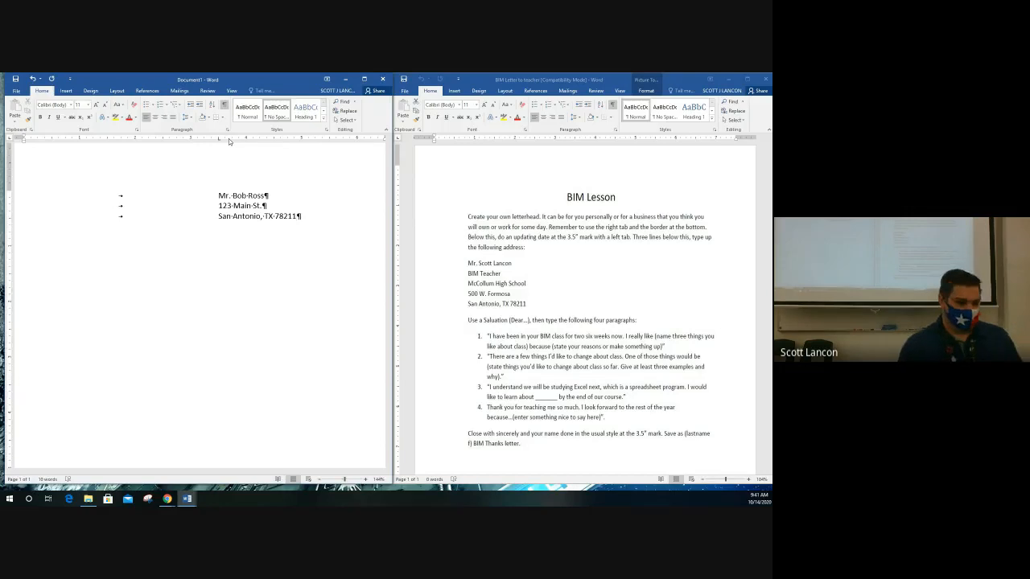
scroll(242, 297, "up", 5)
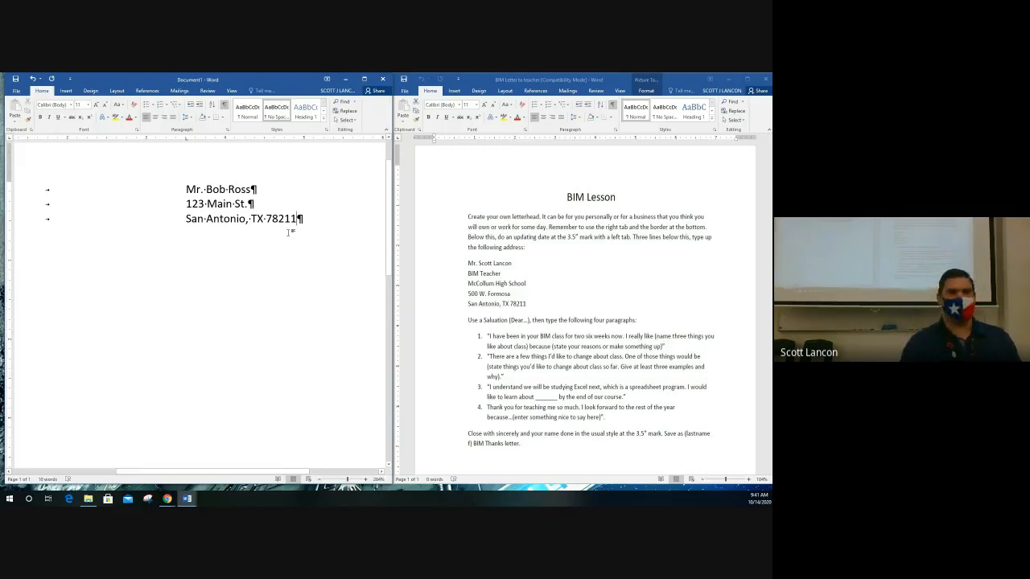
scroll(304, 256, "down", 3)
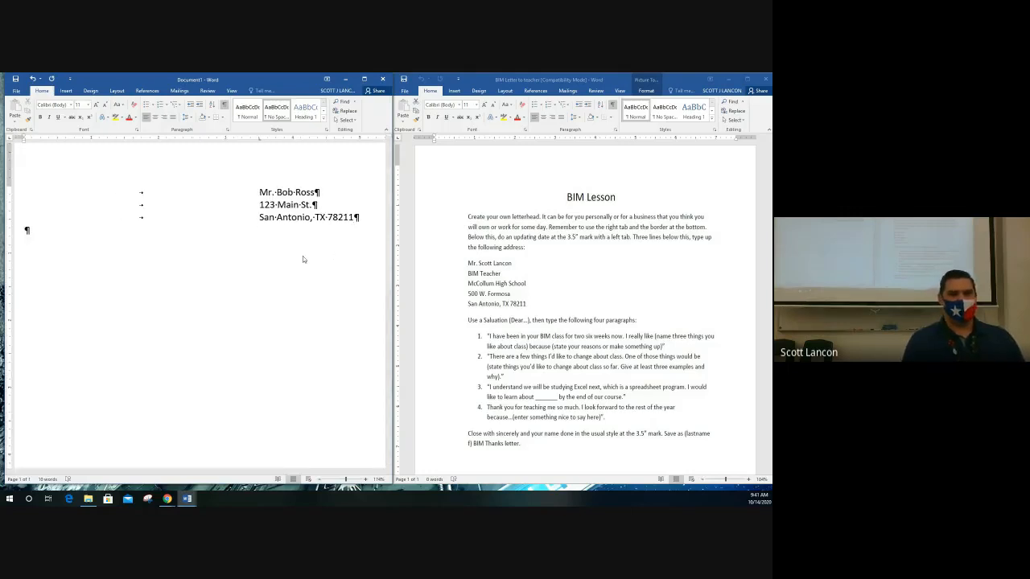
Add empty lines below the address and place the cursor on the second blank line.
key("Return")
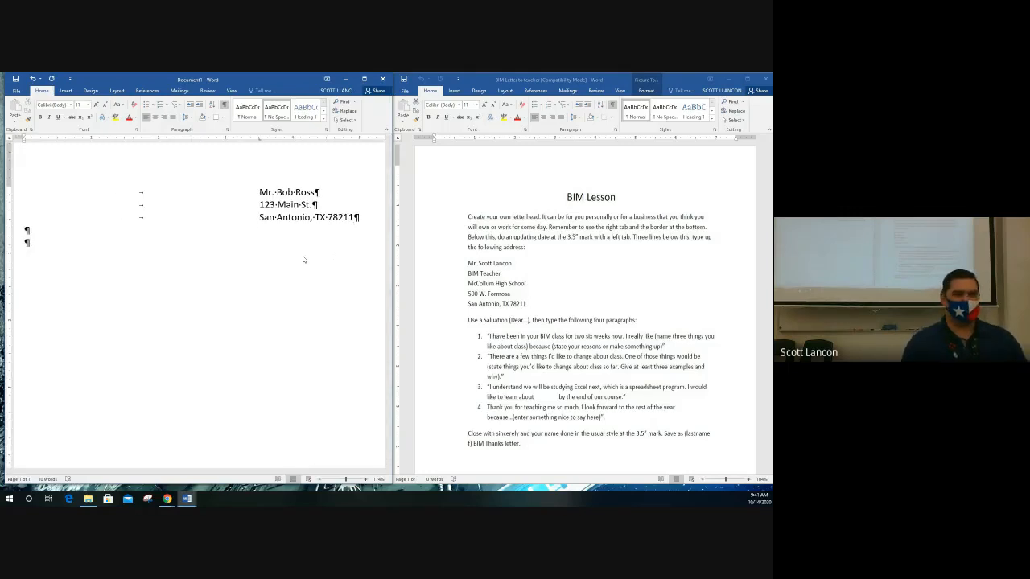
left_click_drag(26, 229, 33, 238)
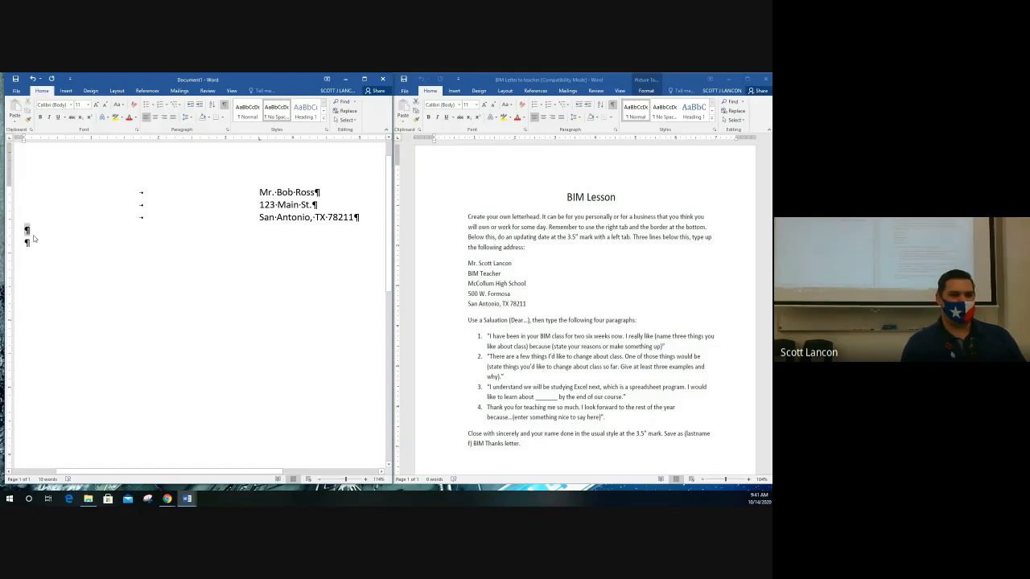
left_click(27, 243)
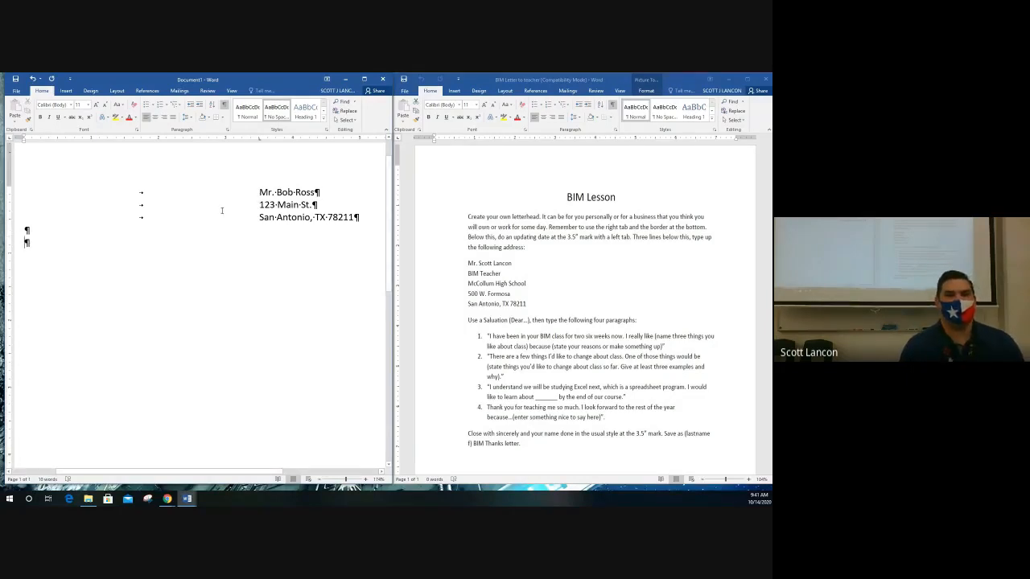
left_click(66, 91)
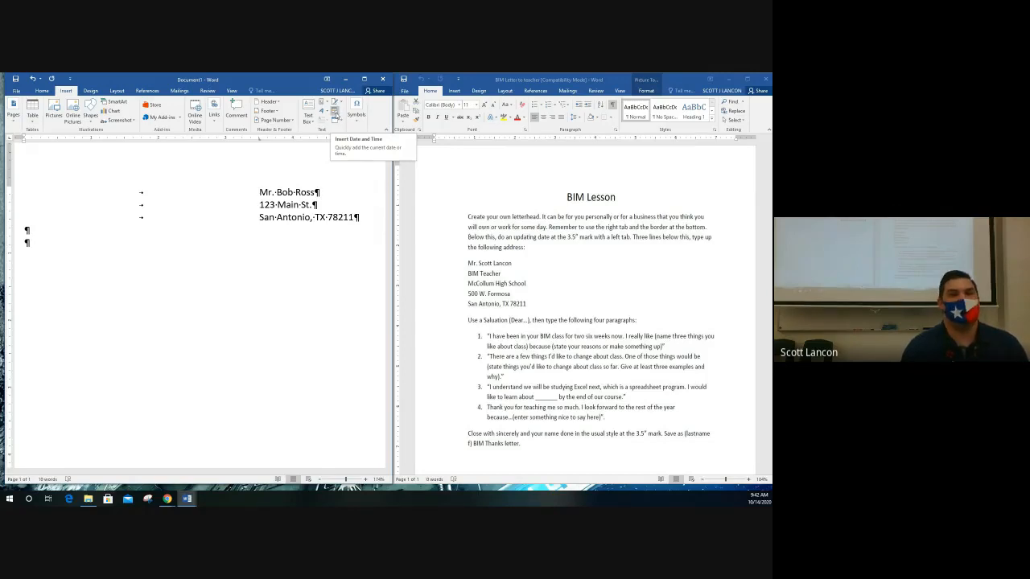
Insert the date in 10/14/2020 format, set to update automatically.
left_click(335, 115)
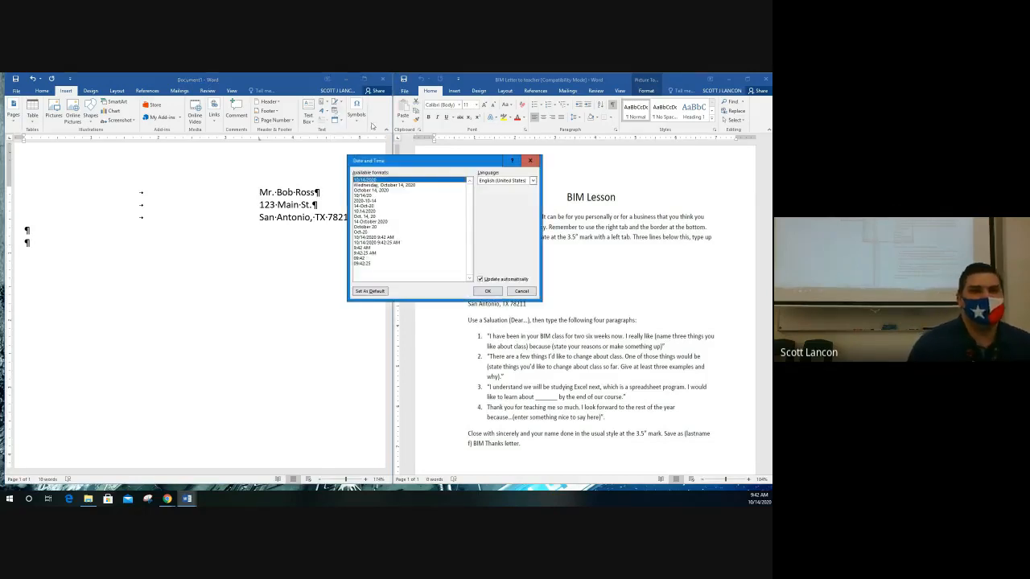
left_click(392, 195)
left_click(395, 206)
left_click(393, 210)
left_click(389, 215)
left_click(388, 221)
left_click(387, 227)
left_click(386, 232)
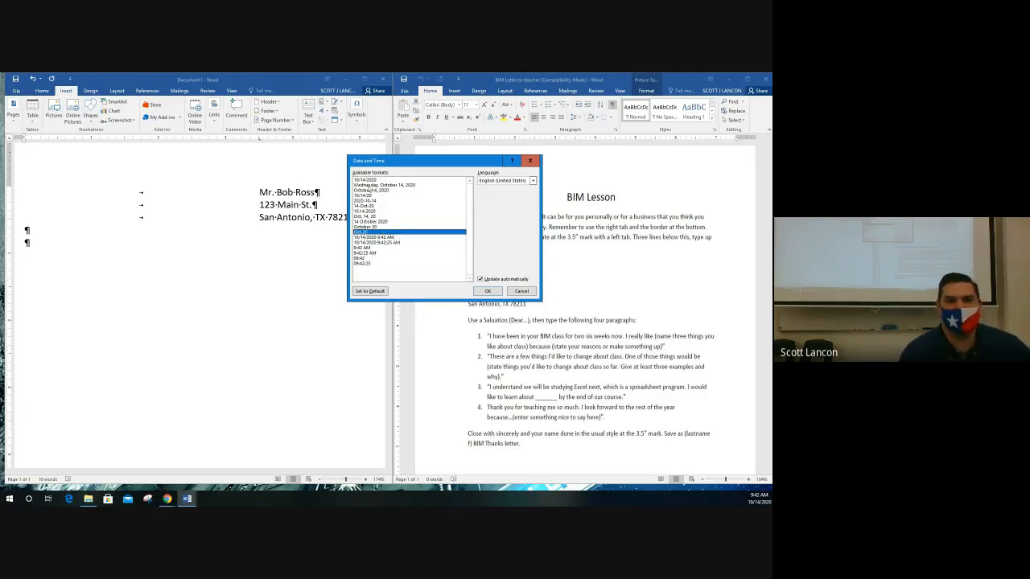
left_click(370, 180)
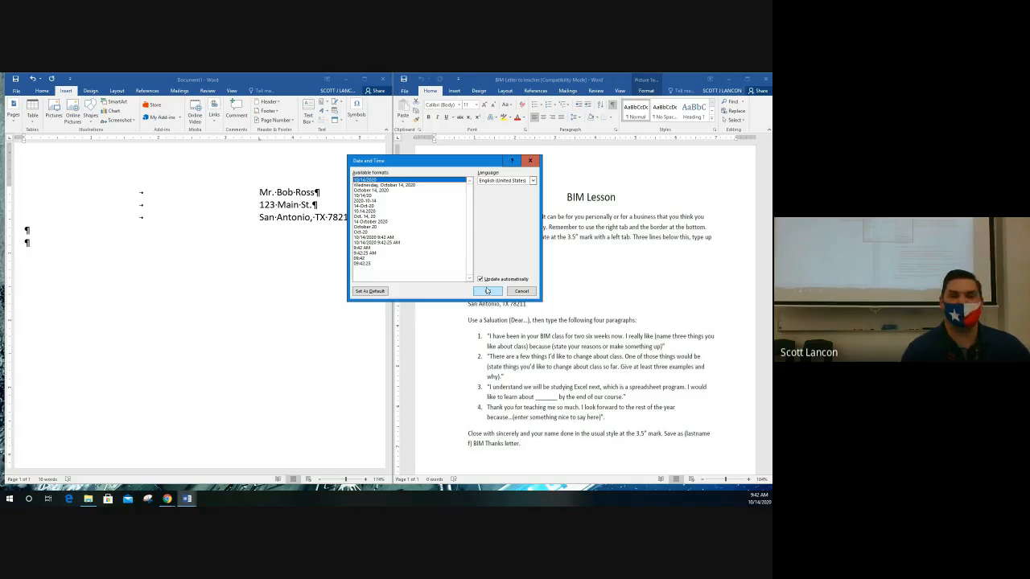
left_click(486, 291)
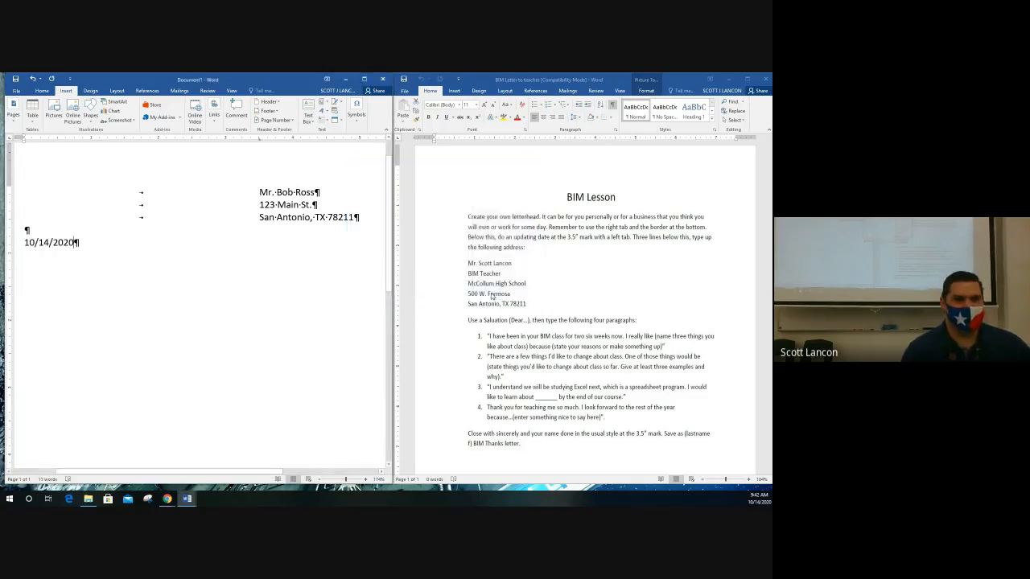
Tab the 10/14/2020 date to the 3.5" stop and add two blank lines after it.
left_click(97, 241)
left_click(321, 228)
left_click(30, 245)
left_click(92, 242)
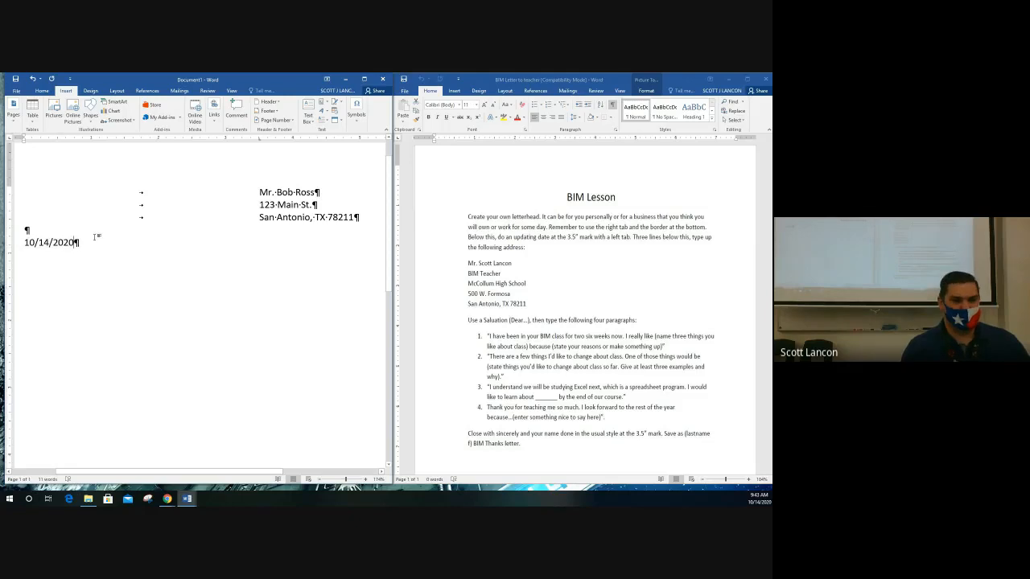
left_click(41, 240)
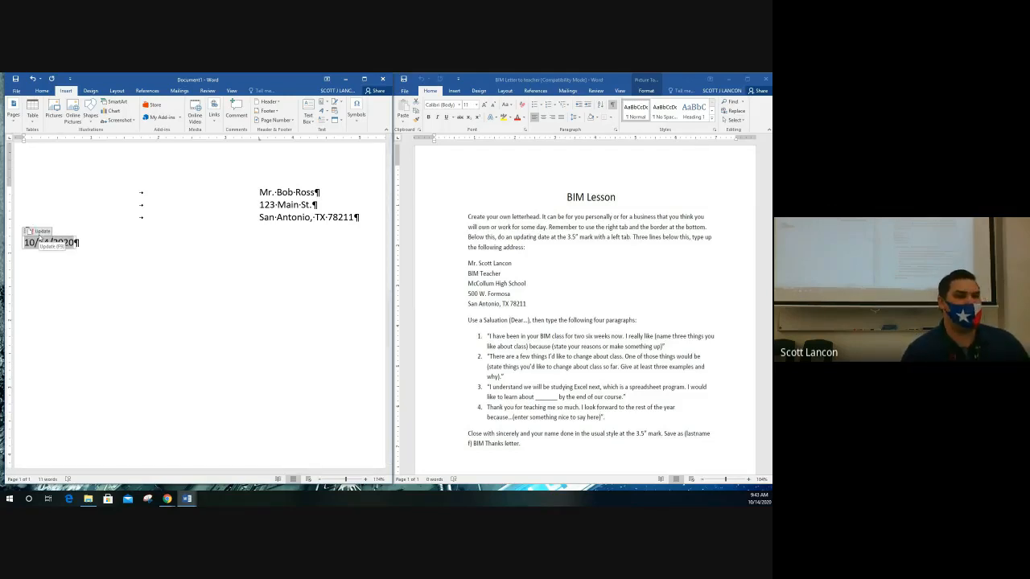
left_click(81, 240)
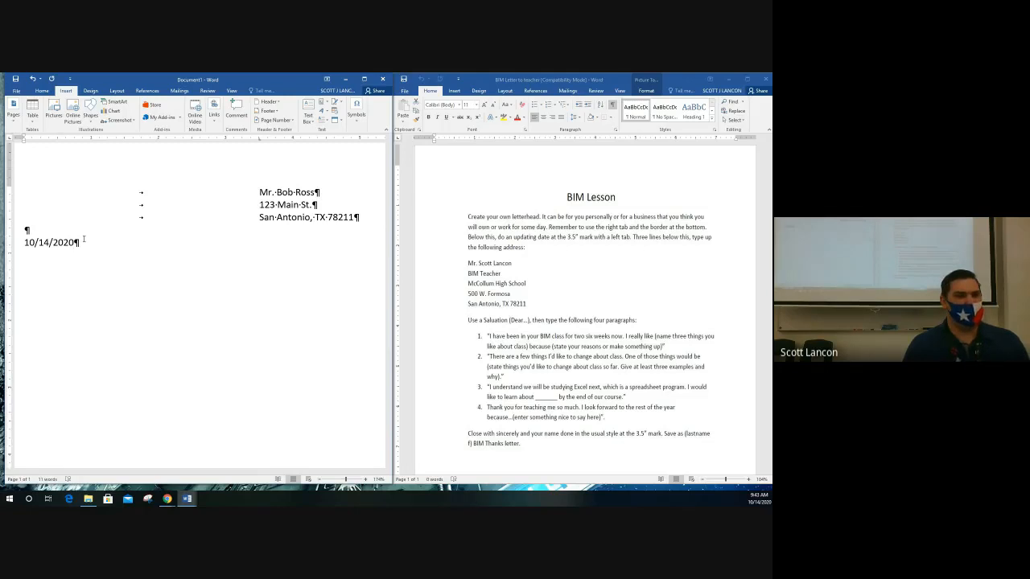
key("shift+Home")
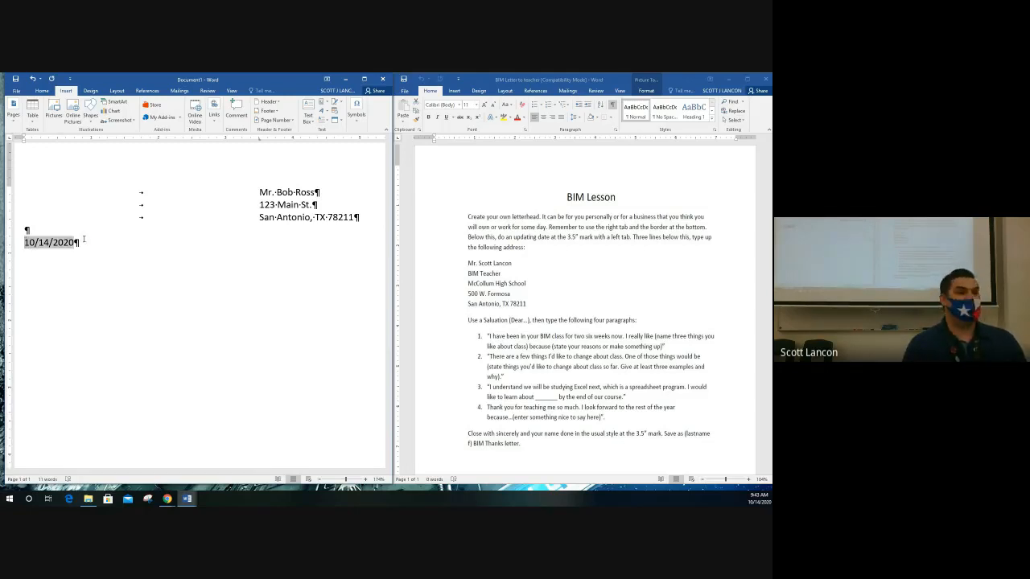
key("Up")
key("Down")
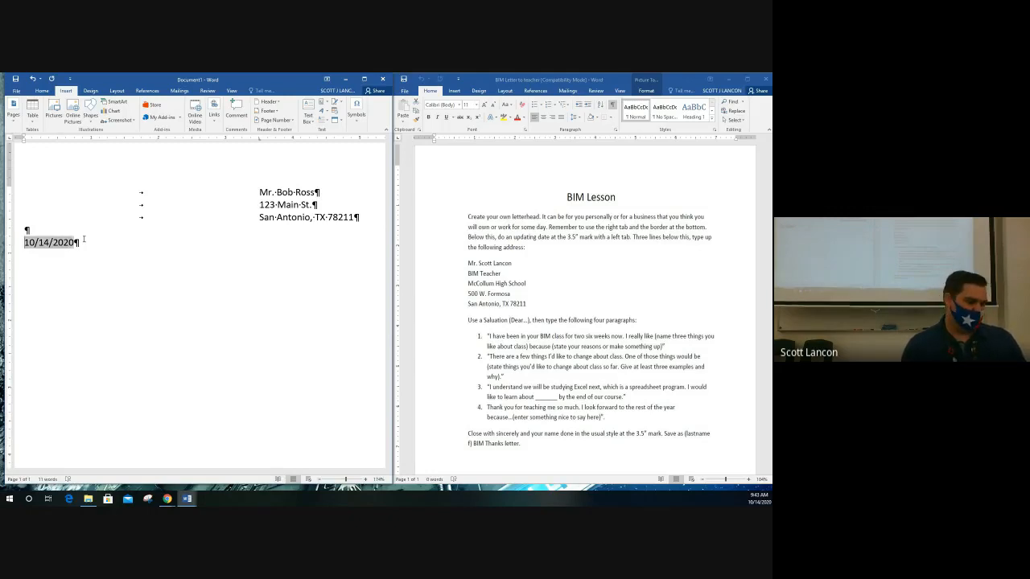
key("Tab")
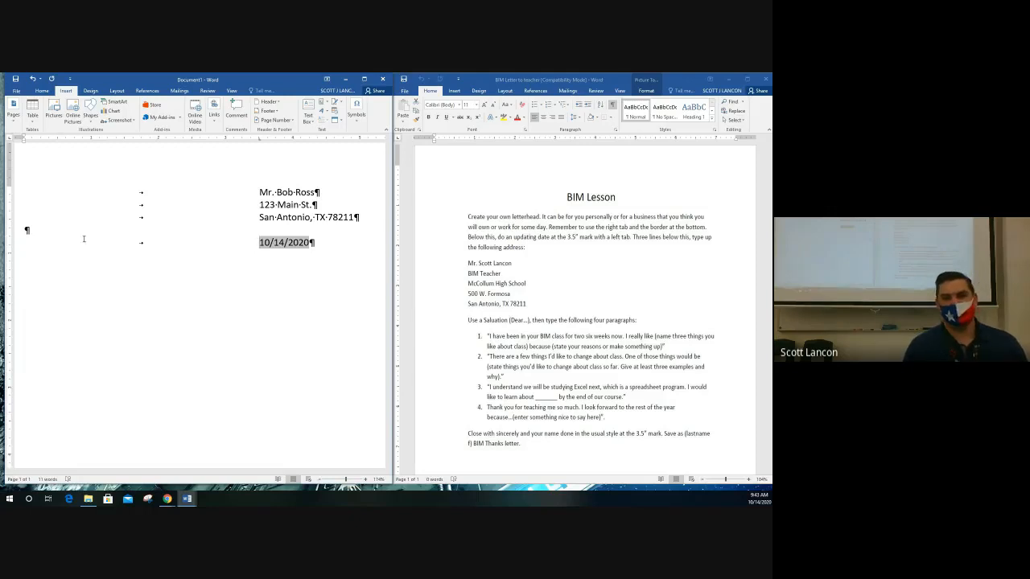
key("End")
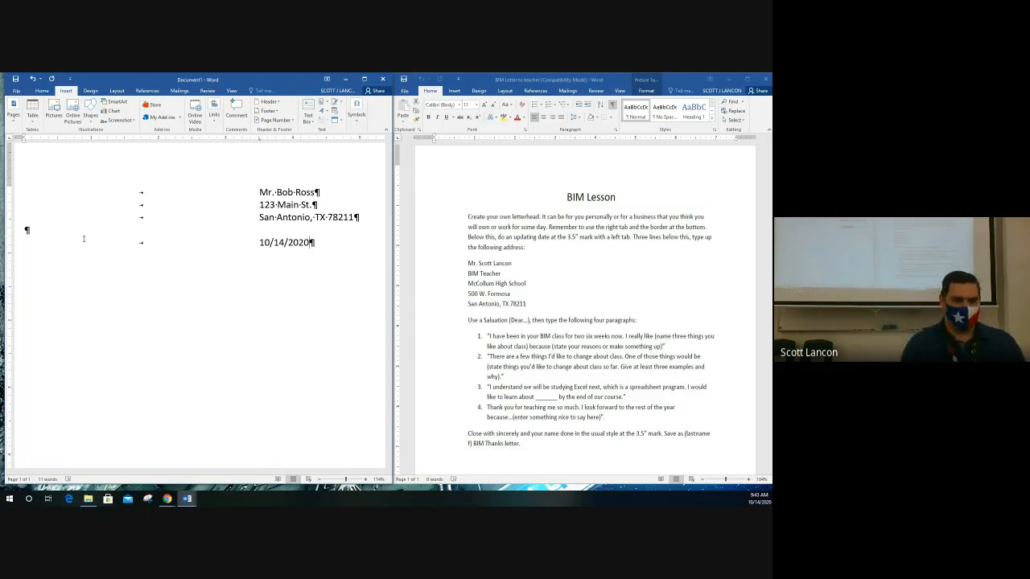
key("Return")
key("Return")
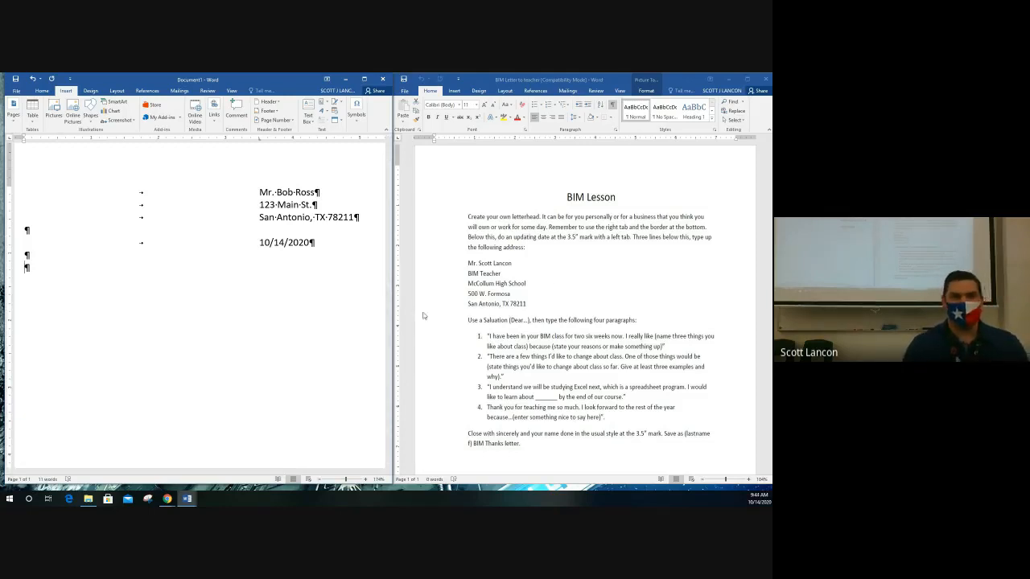
Type the five-line inside address (teacher's name, BIM Teacher, school, street, city/state/ZIP), then two blank lines.
type("M")
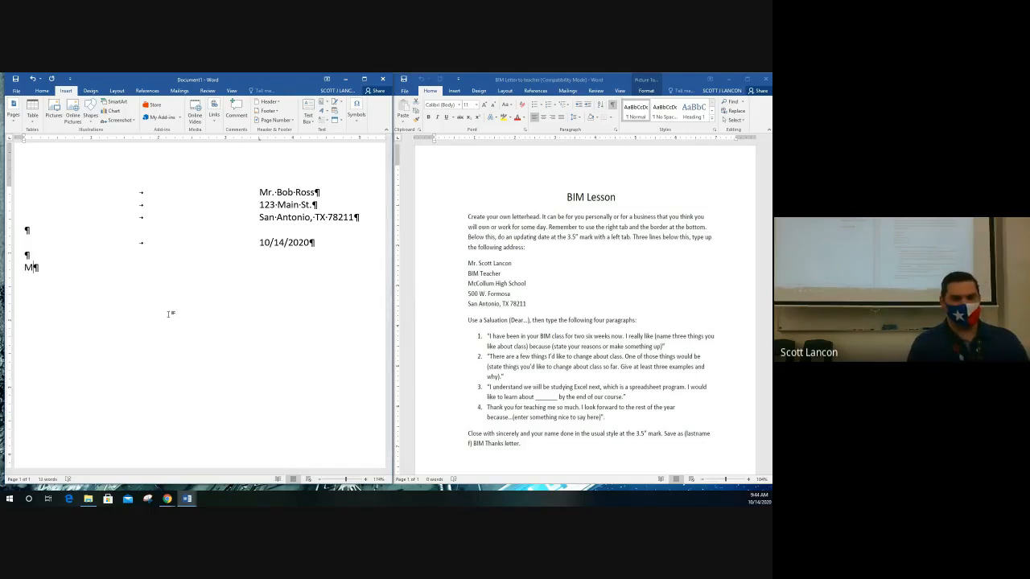
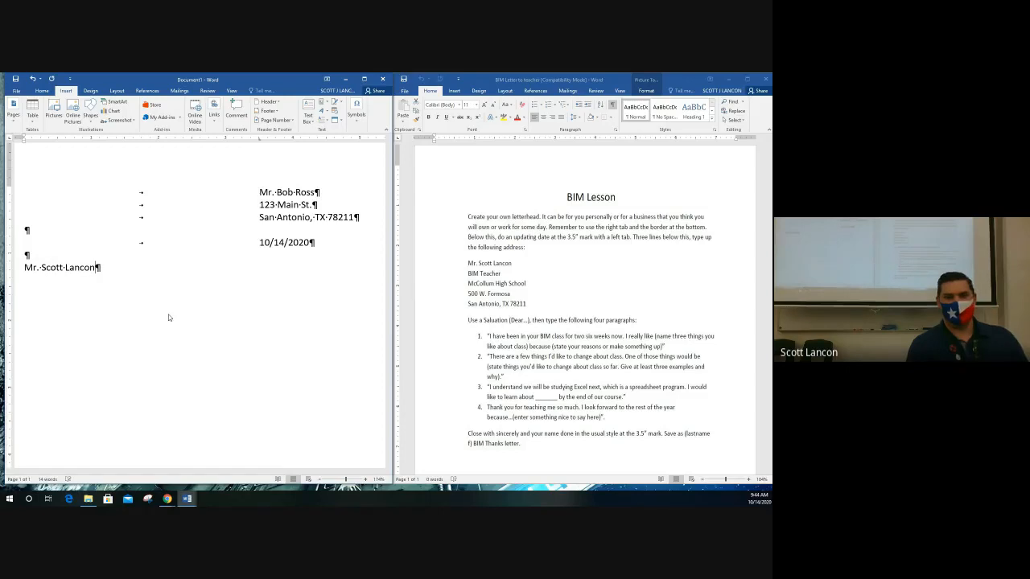
key("Return")
type("BIM Teacher")
key("Return")
type("McCollum High School")
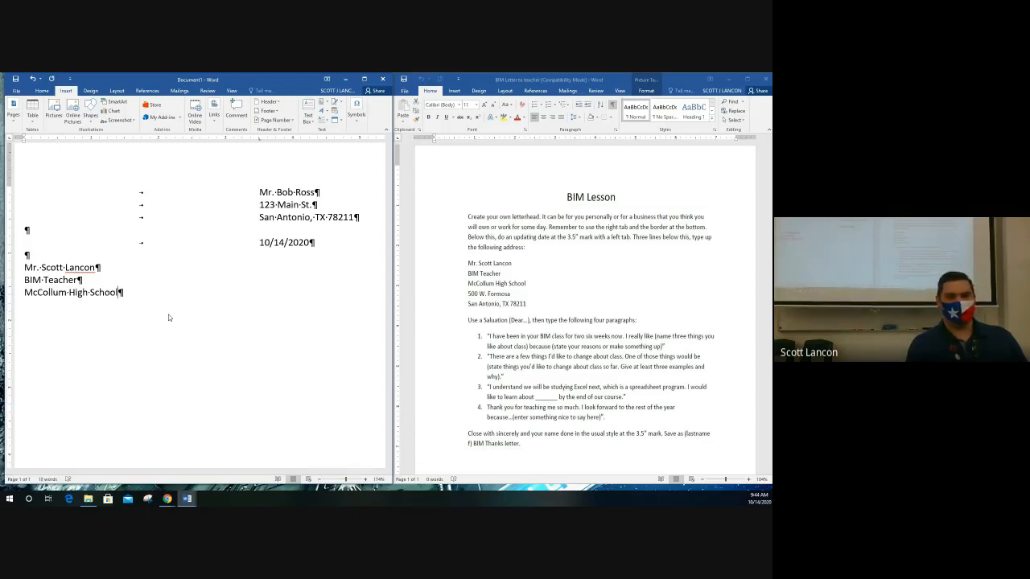
key("Return")
type("50")
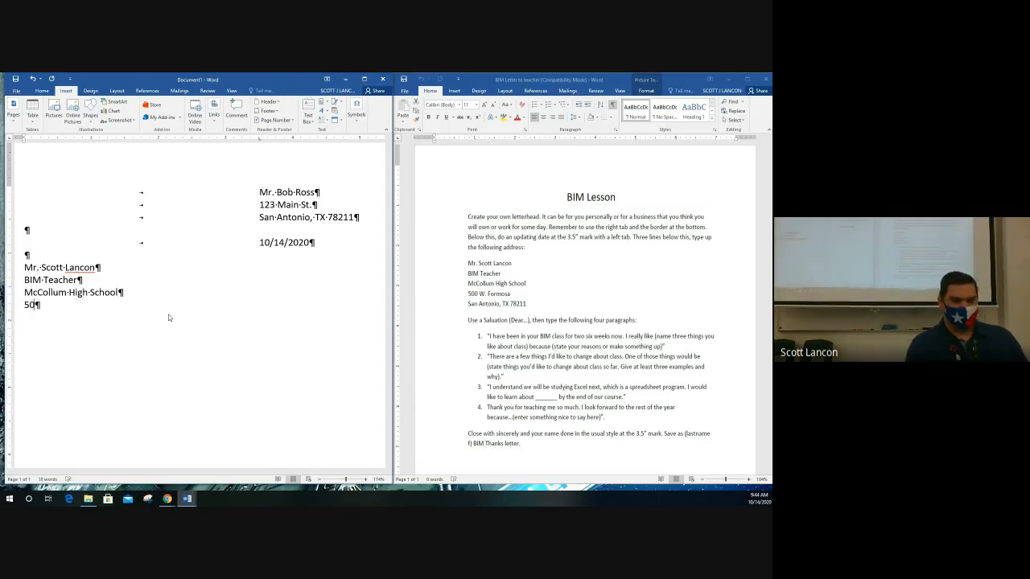
type("0 W. Formosa")
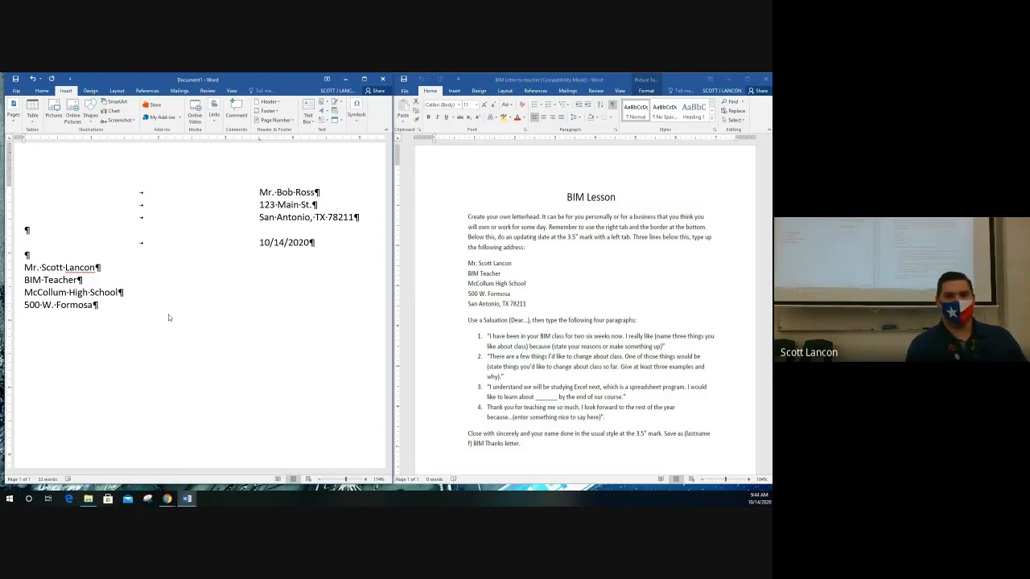
key("Return")
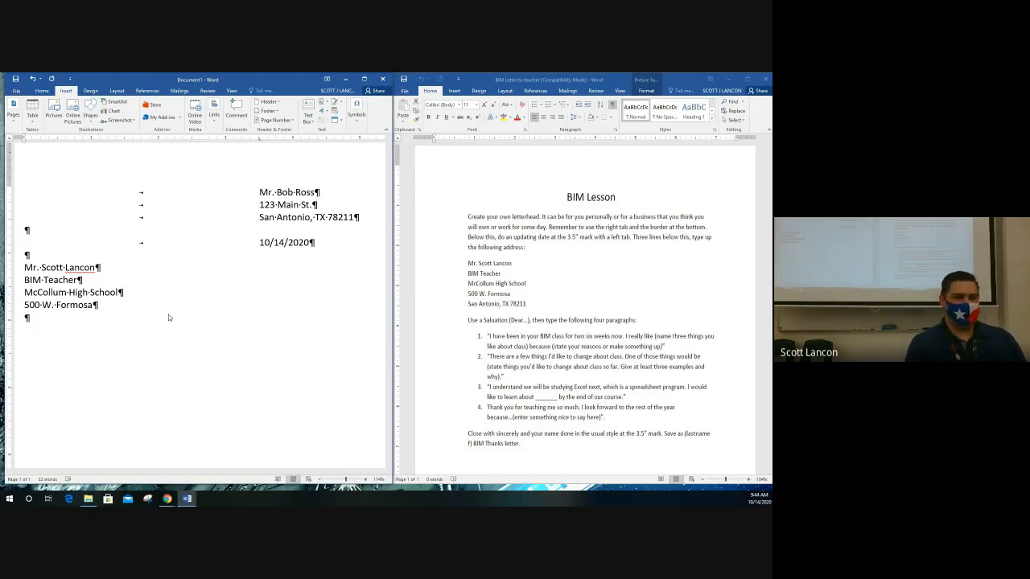
type("San A")
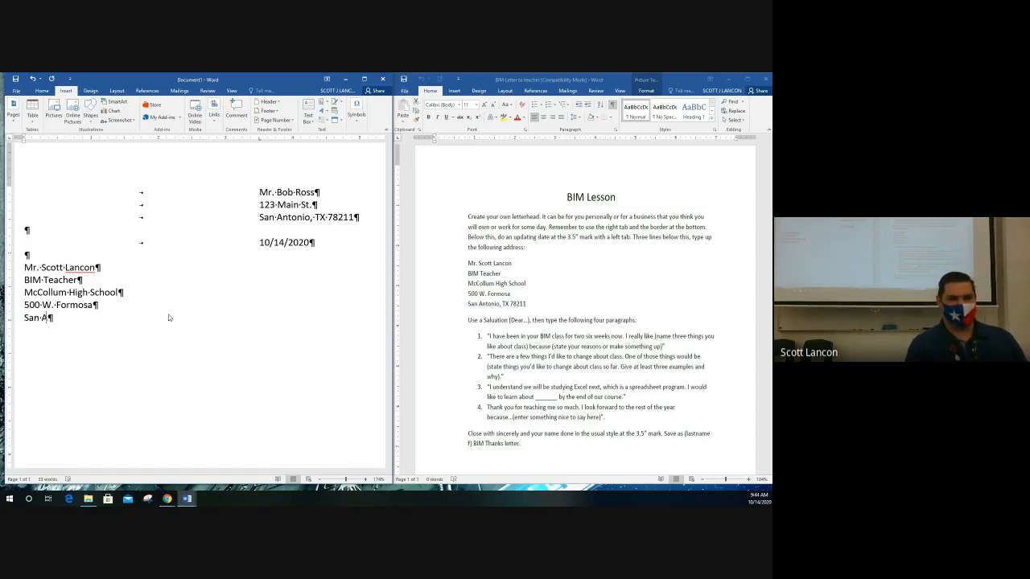
type("ntonio, TX ")
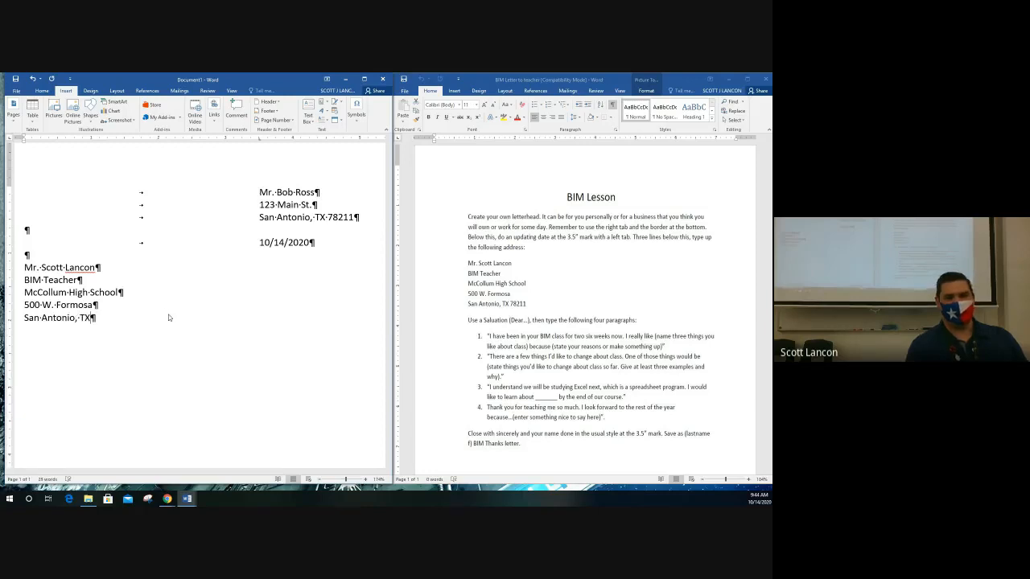
type("78211")
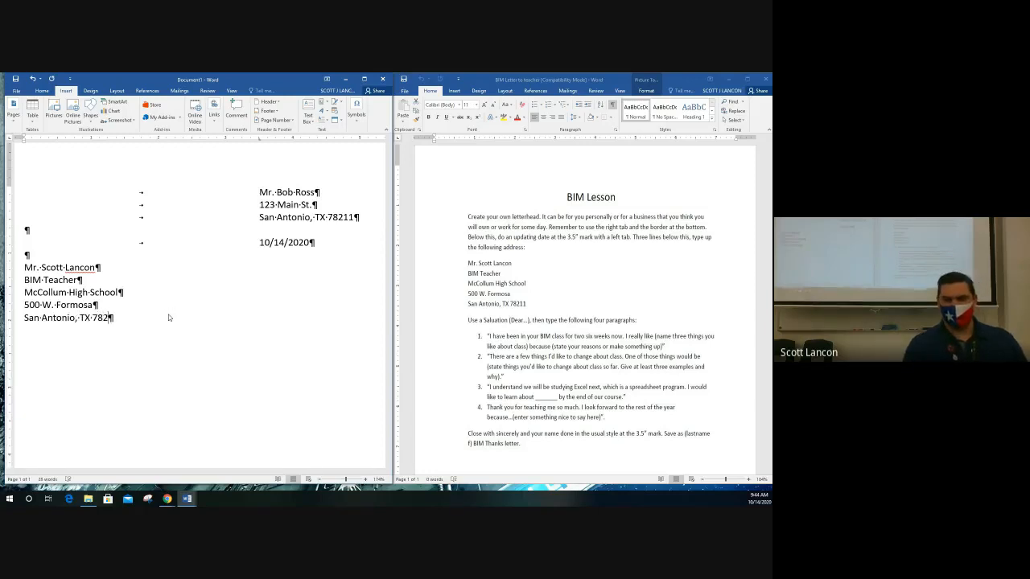
key("Return")
key("Return")
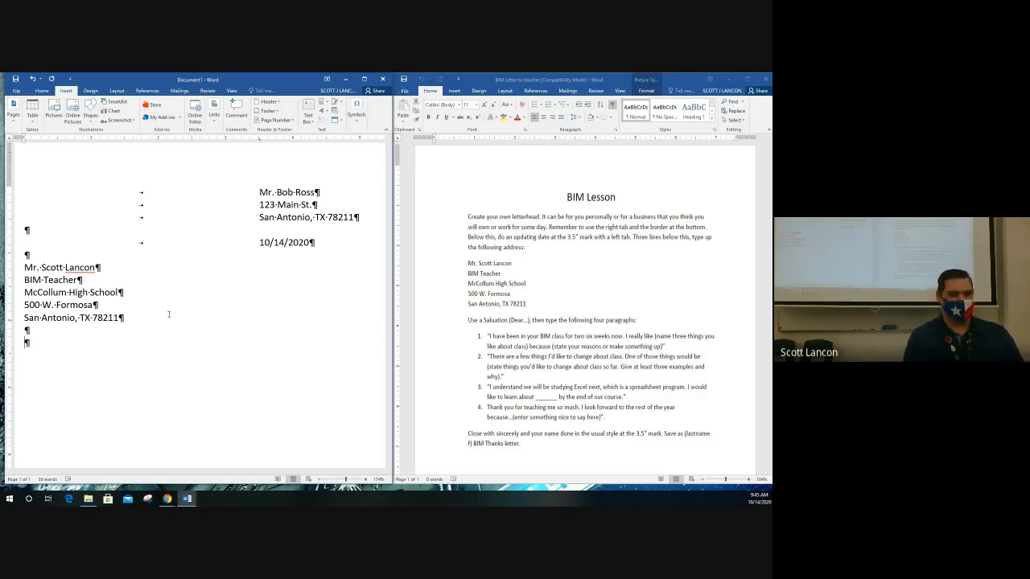
Type the salutation addressed to the teacher, followed by a blank line.
type("Dear")
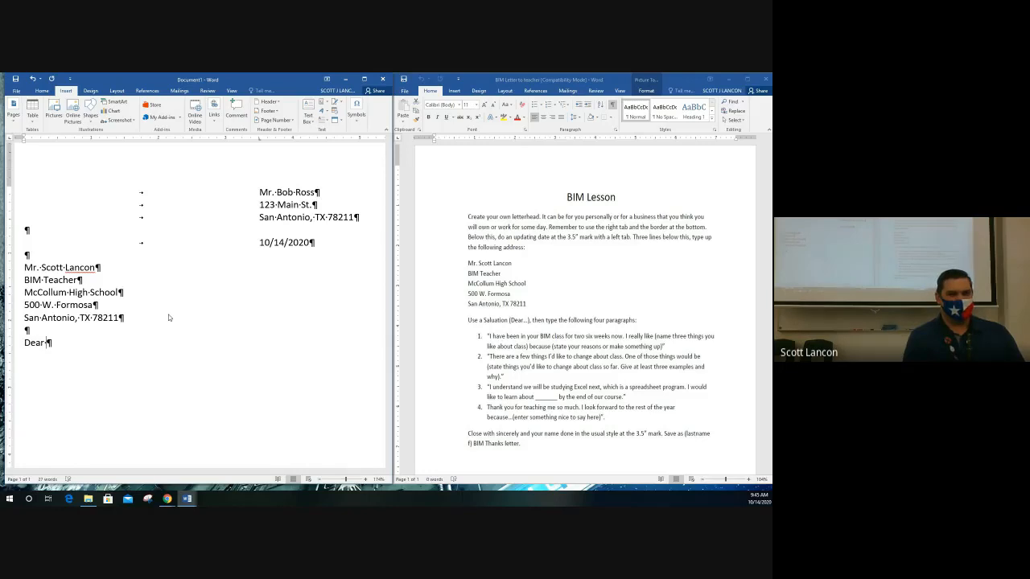
type(" Mr.")
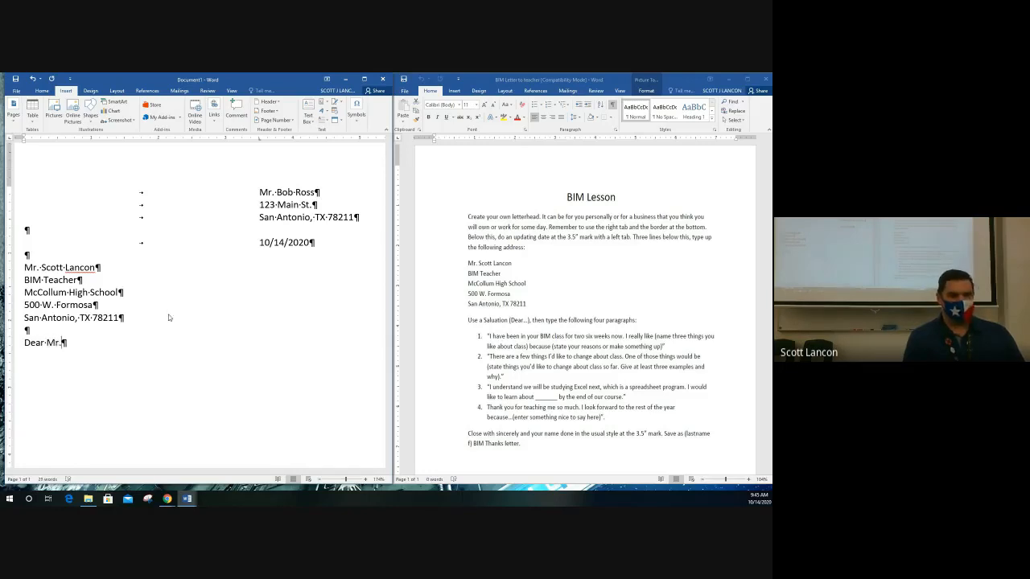
type(" Lancon")
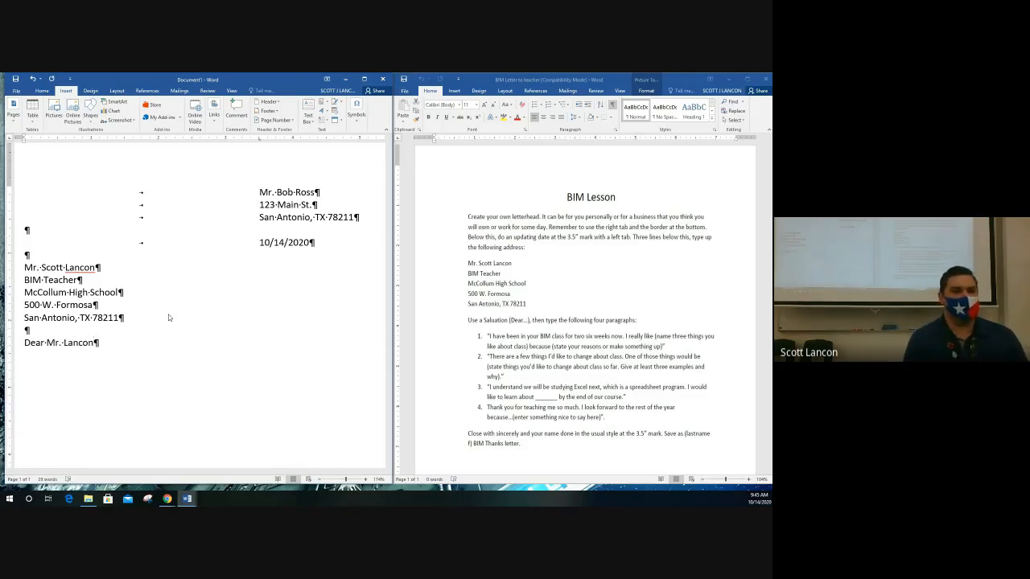
type(",")
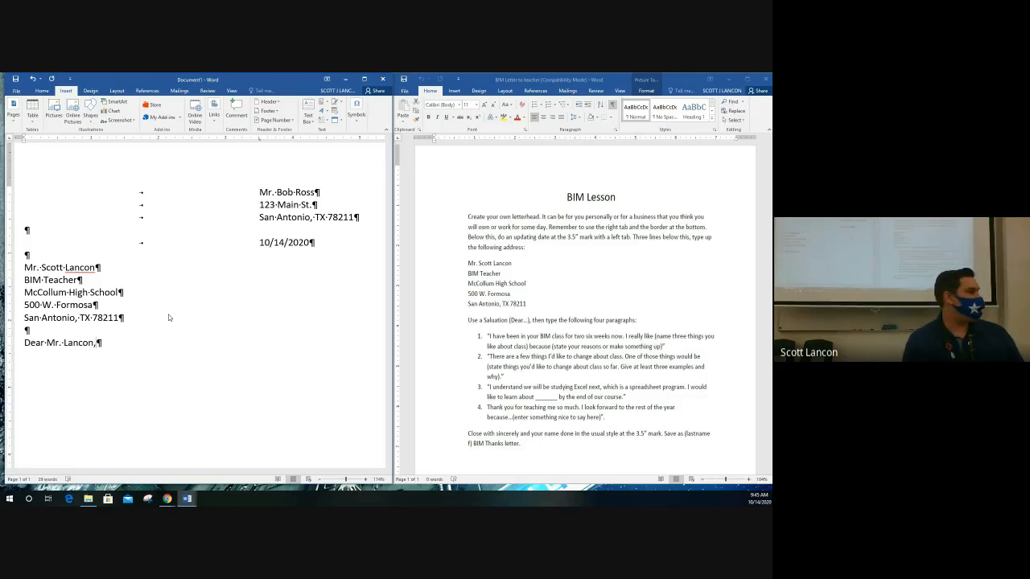
key("Return")
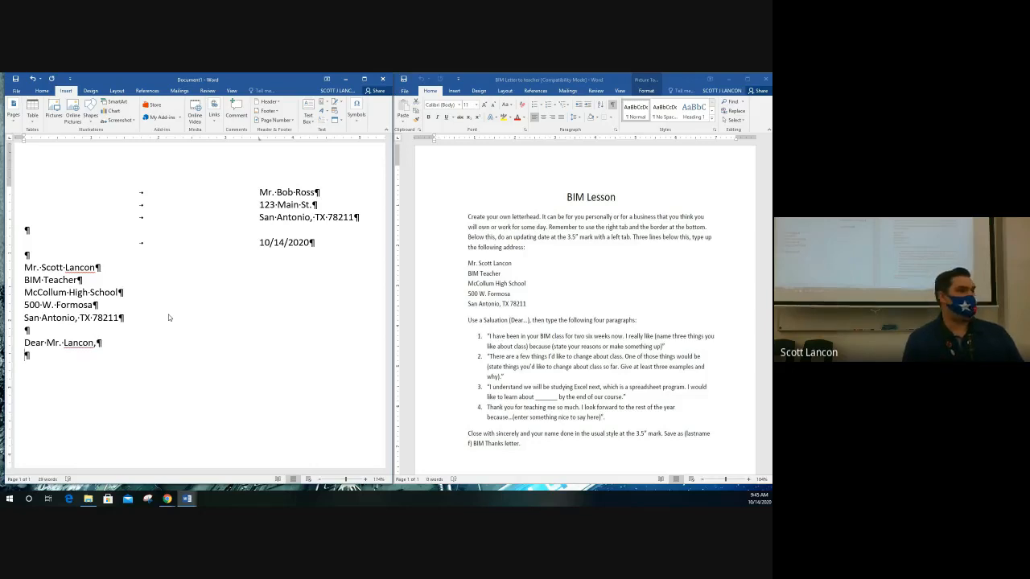
key("Return")
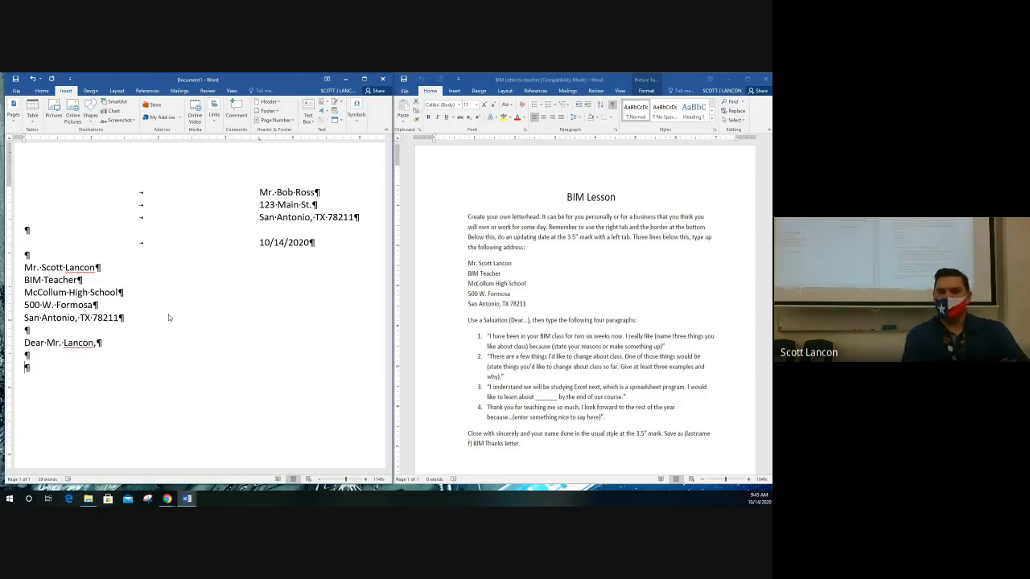
Add the line 'Subject: Your Class' and place the caret just before 'Class'.
type("Subject:")
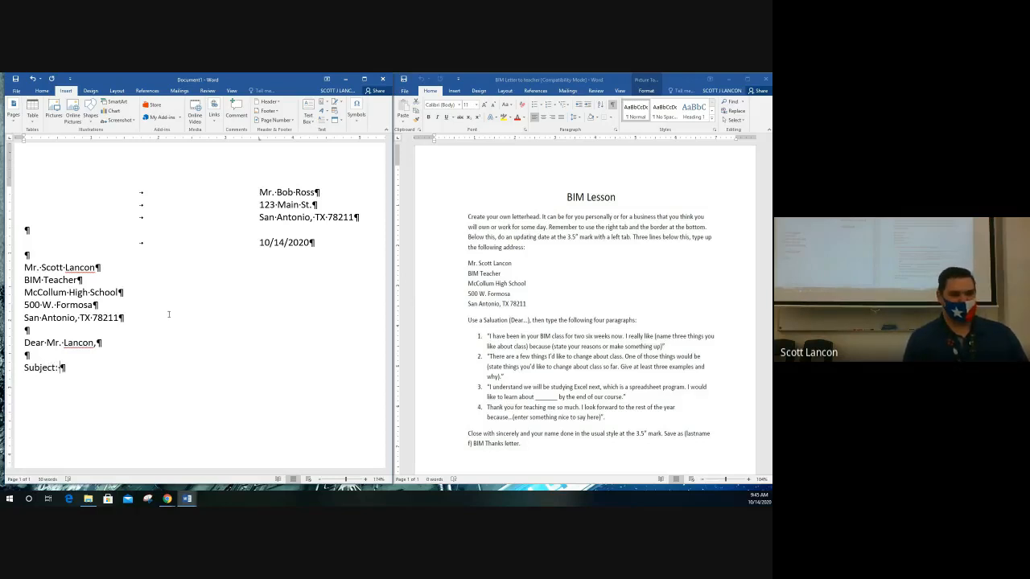
type("Your Class")
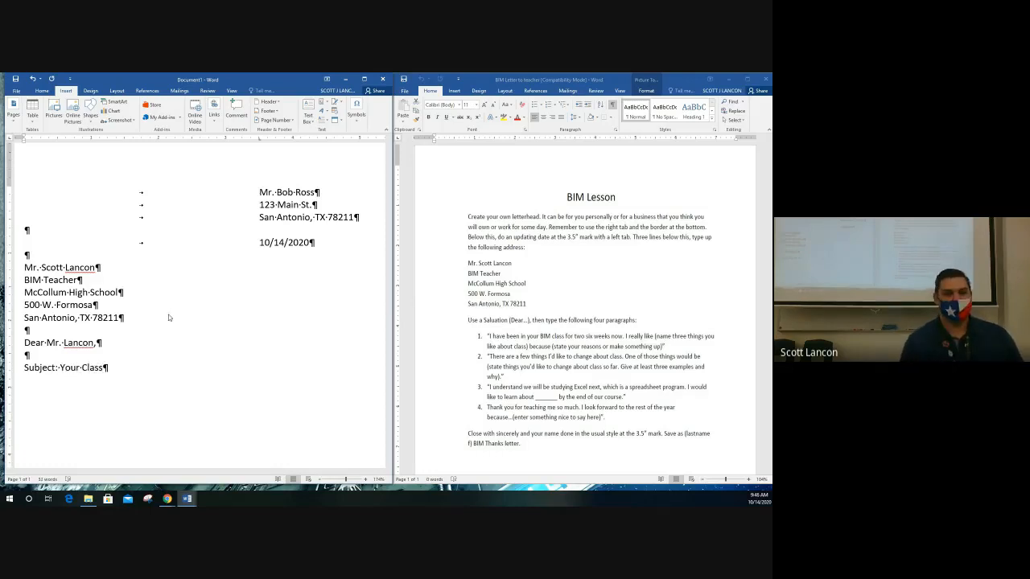
key("Left")
key("Left")
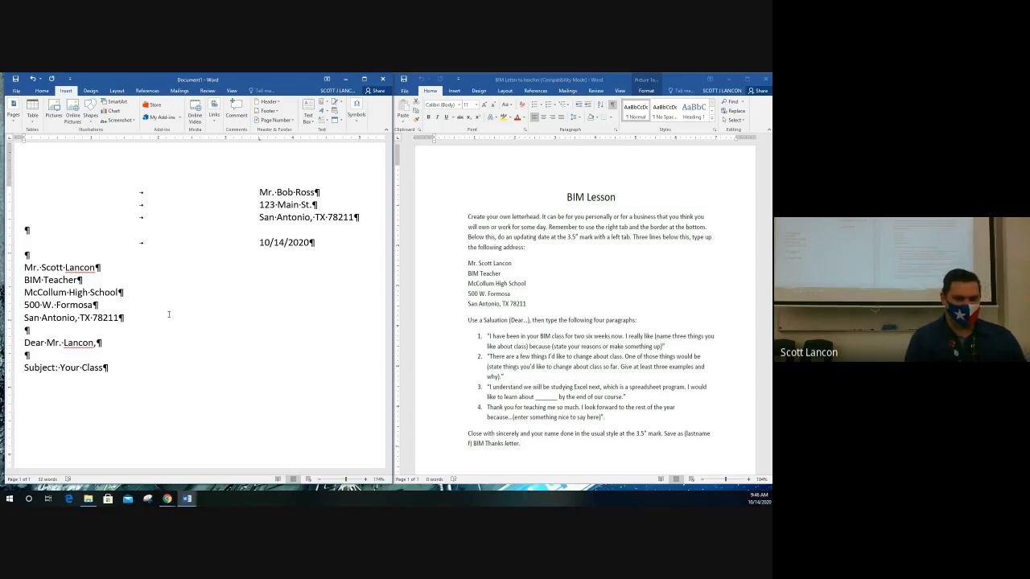
Insert '2nd Period' before 'Class' in the subject line and select '2nd'.
type("2nd Per")
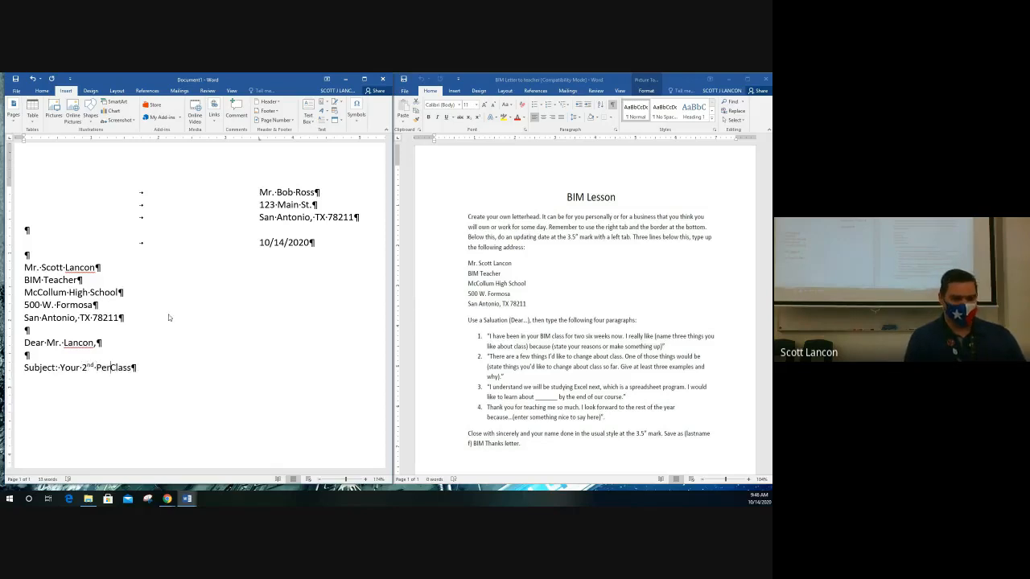
type("iod")
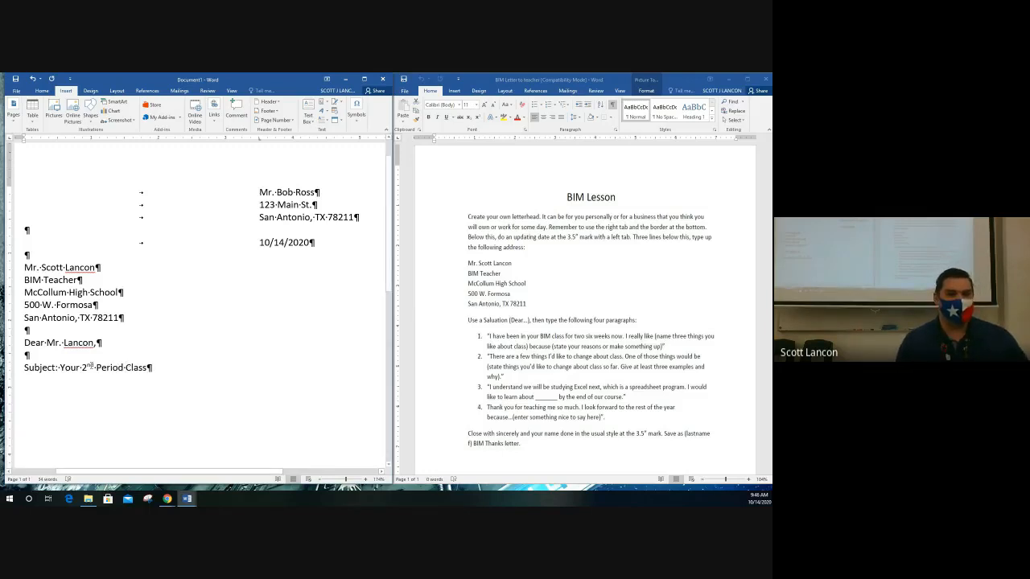
double_click(89, 368)
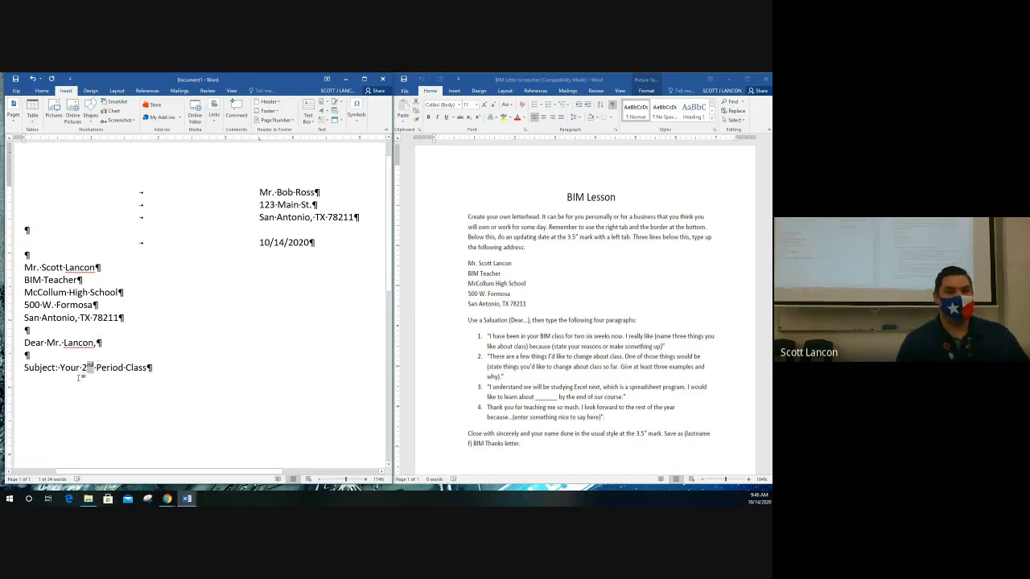
Compare subscript and superscript on the 'nd' of '2nd', keep superscript, then add two blank lines.
left_click(93, 373)
left_click_drag(87, 366, 95, 366)
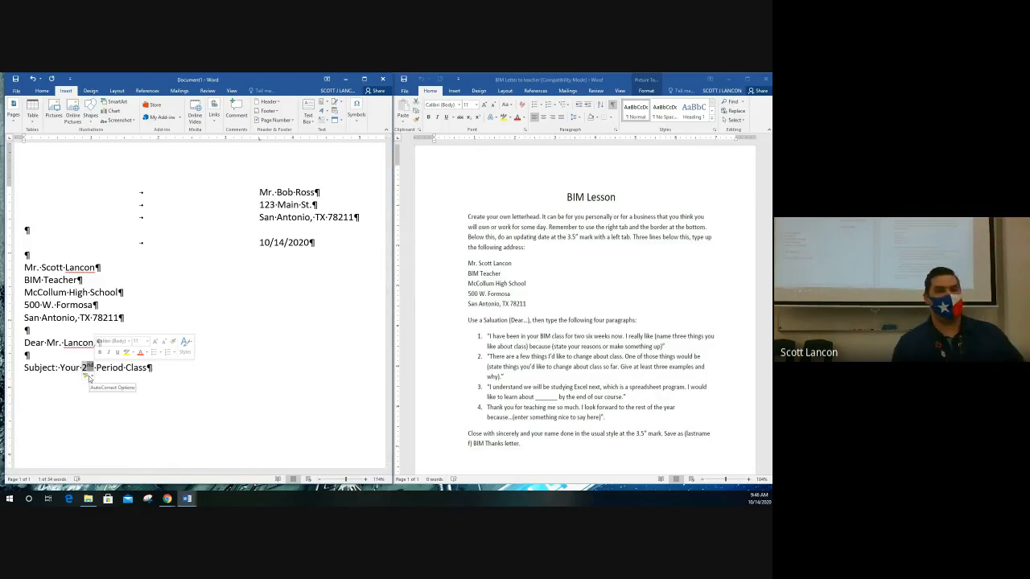
left_click(41, 90)
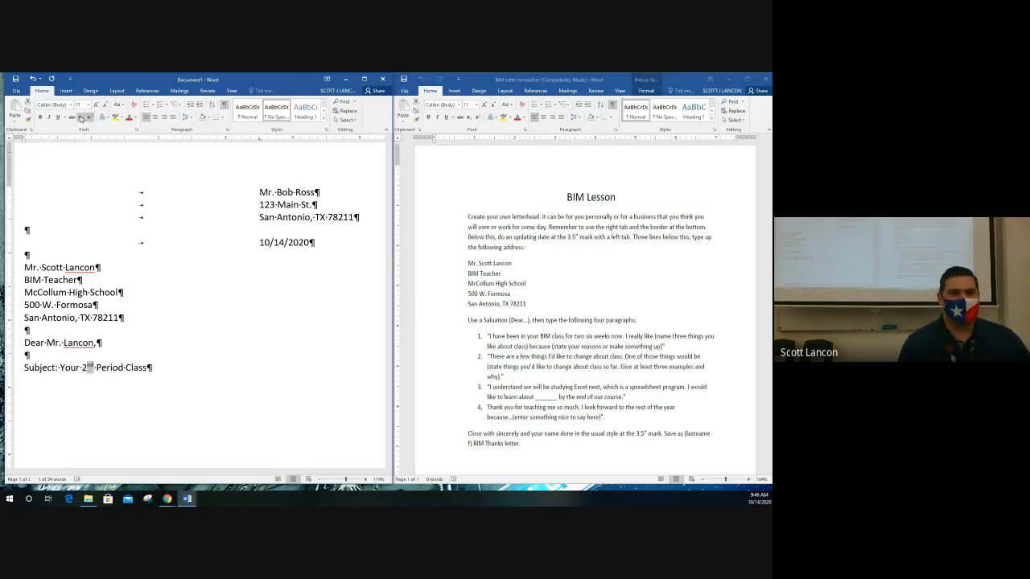
left_click(80, 119)
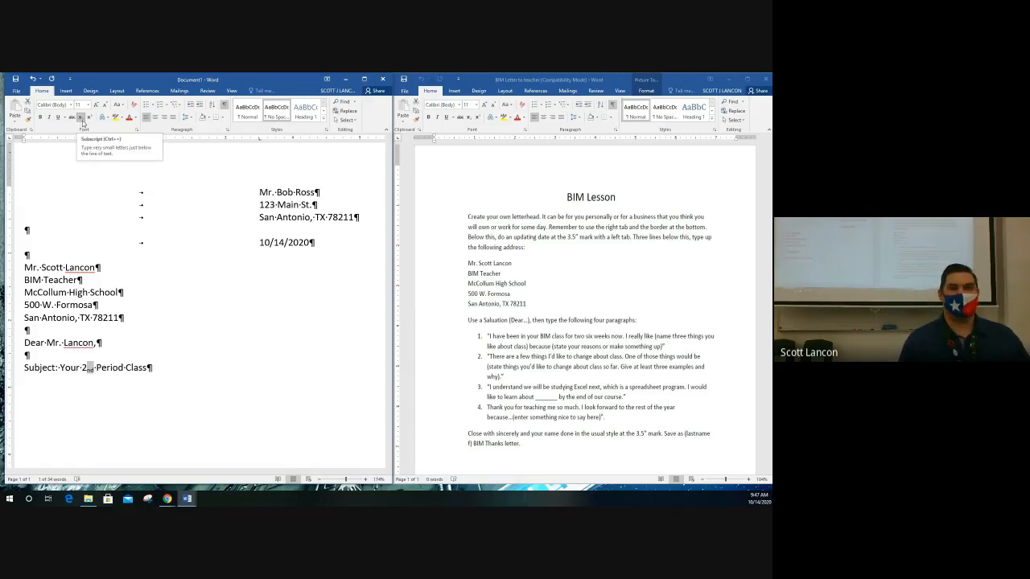
left_click(89, 119)
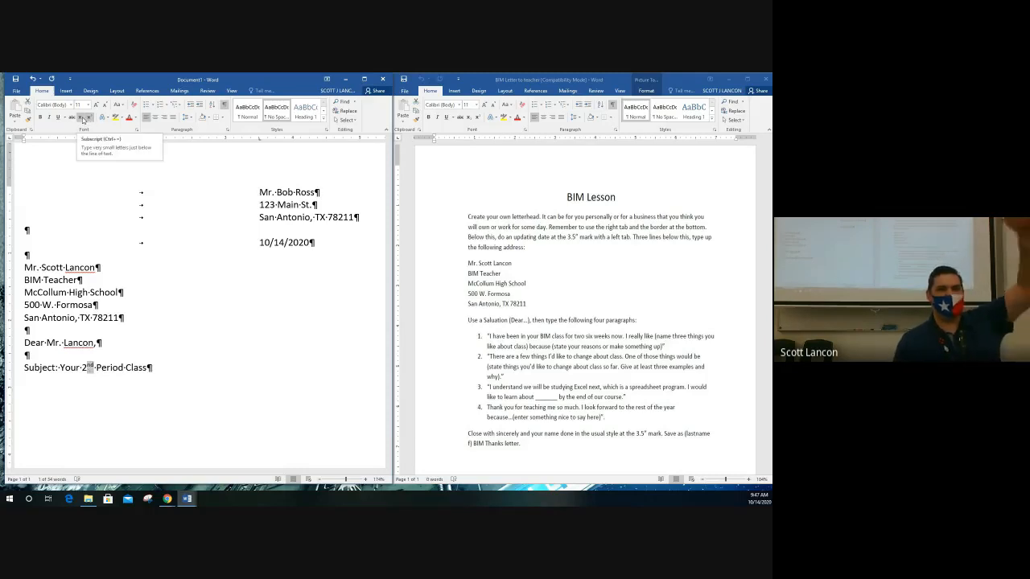
left_click(82, 119)
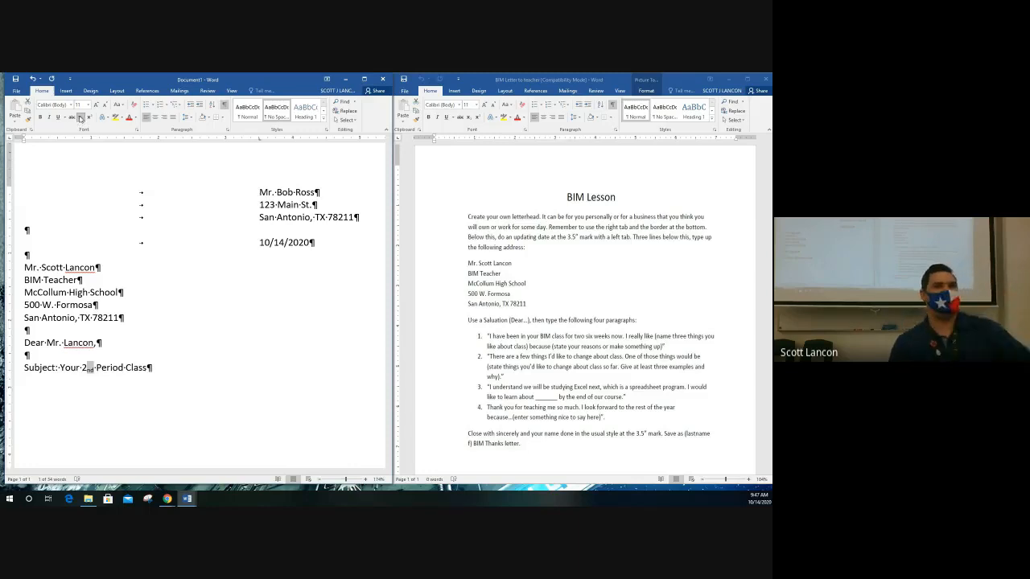
left_click(89, 118)
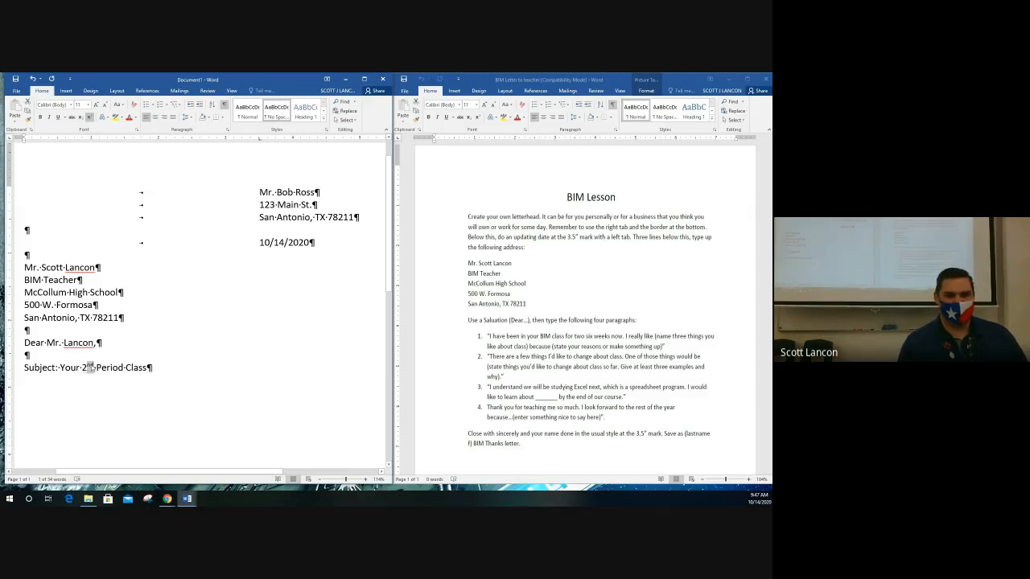
left_click(90, 368)
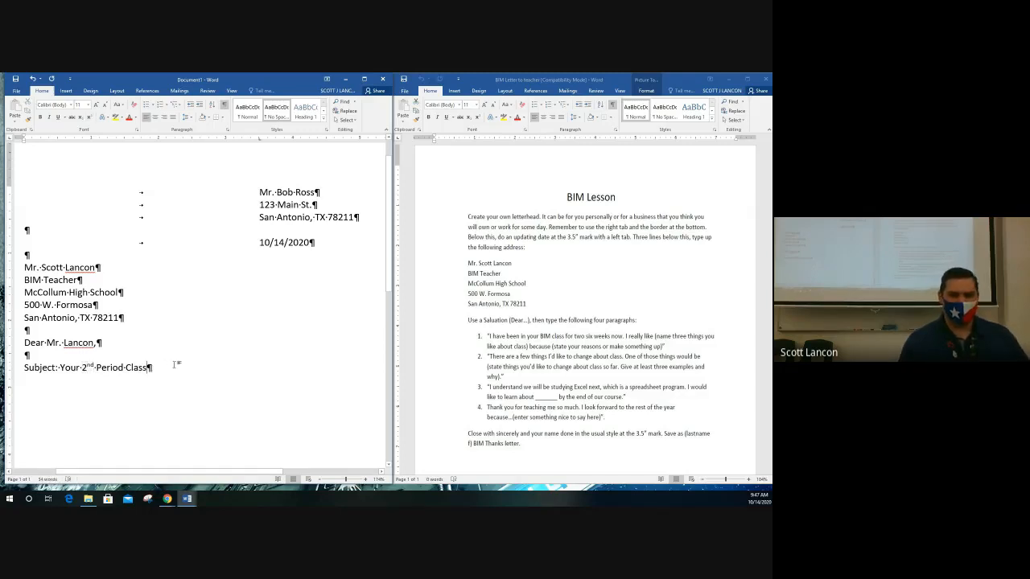
key("Return")
key("Return")
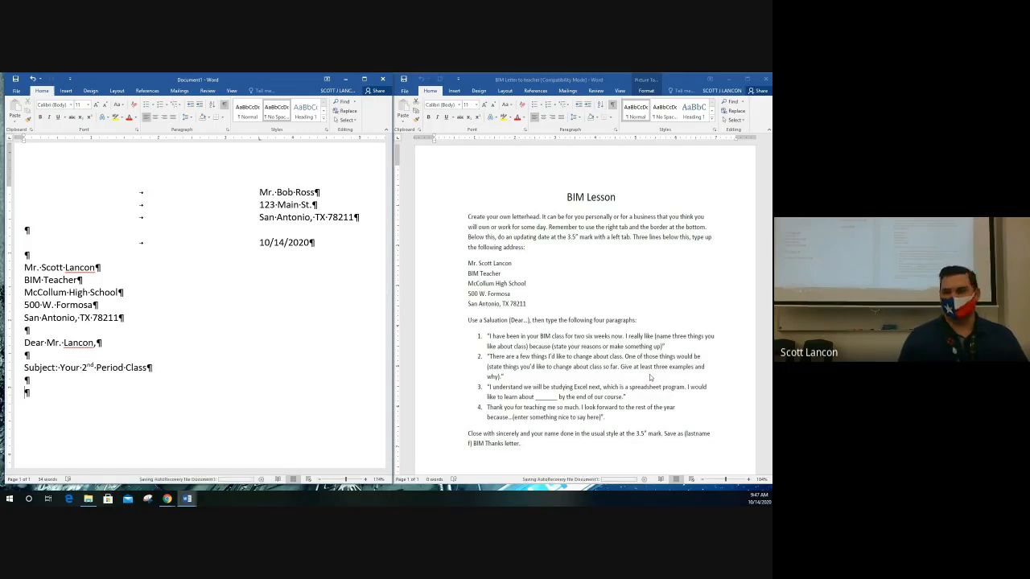
Zoom and scroll the BIM Lesson handout to read its four paragraph instructions.
scroll(649, 374, "up", 1)
scroll(649, 374, "up", 2)
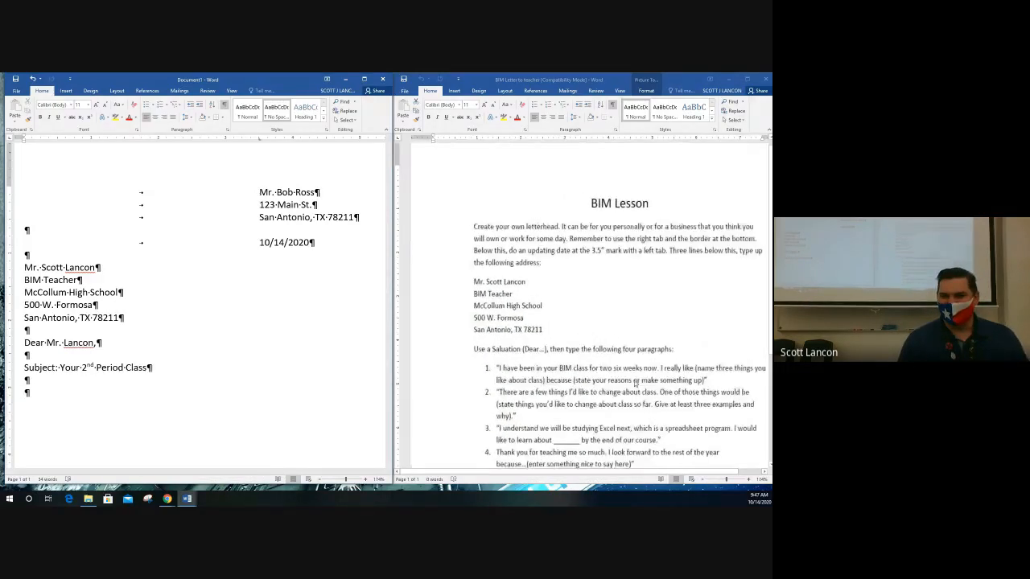
scroll(594, 472, "right", 2)
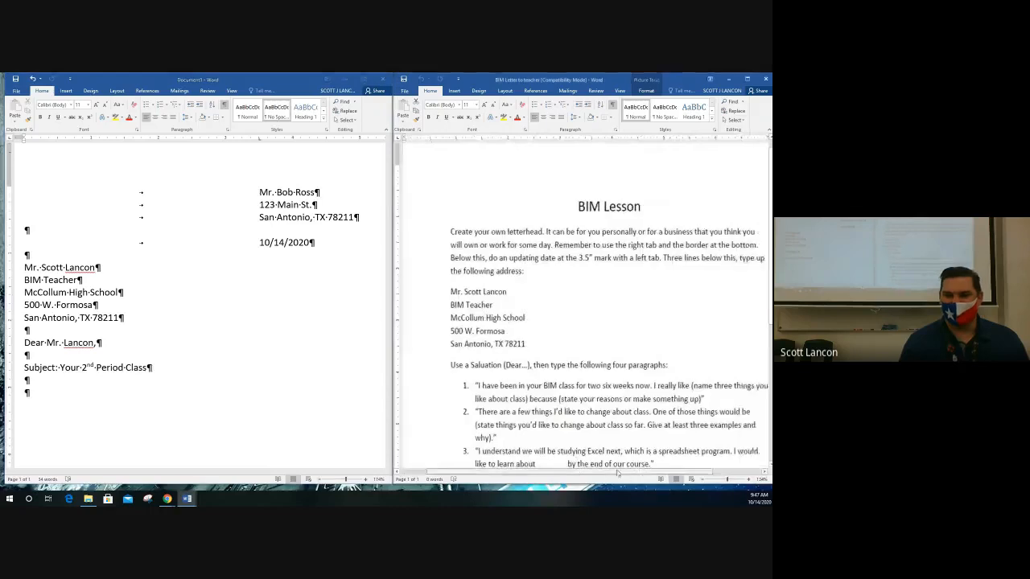
scroll(591, 400, "down", 2)
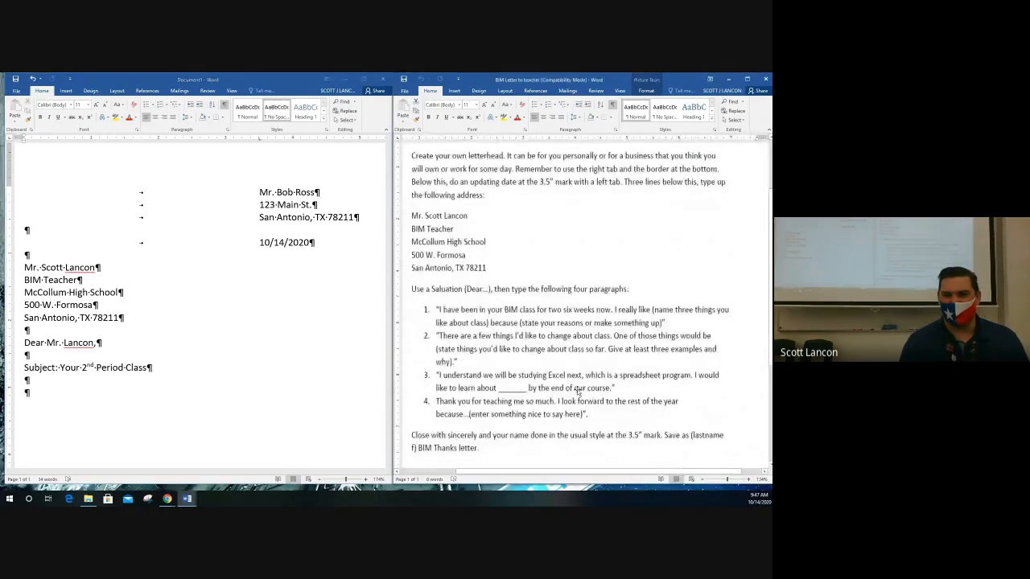
scroll(577, 391, "down", 2)
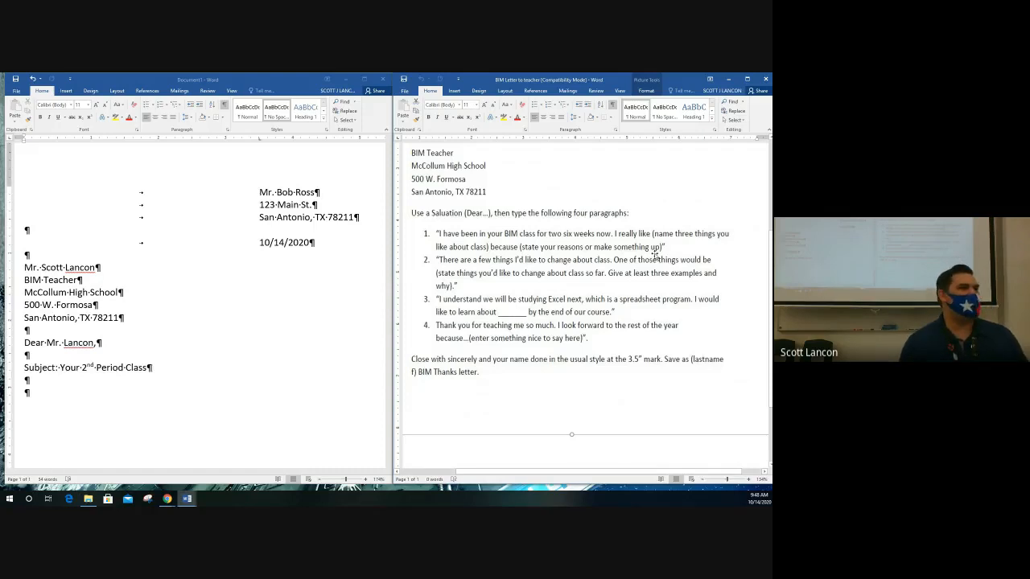
Type the opening paragraph about two six weeks in BIM class, praising the teacher's style and fashion sense.
left_click(71, 391)
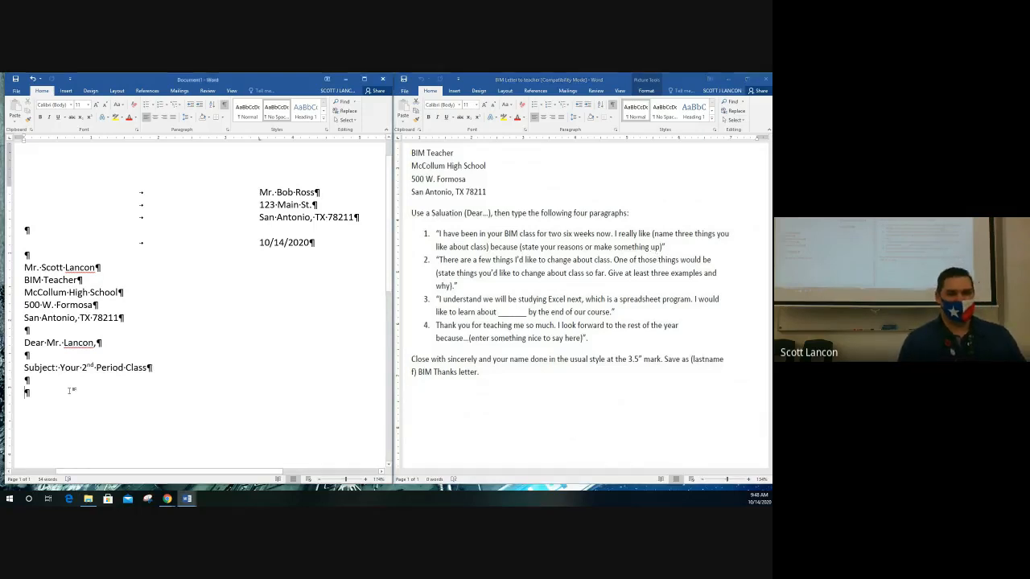
type("I have been")
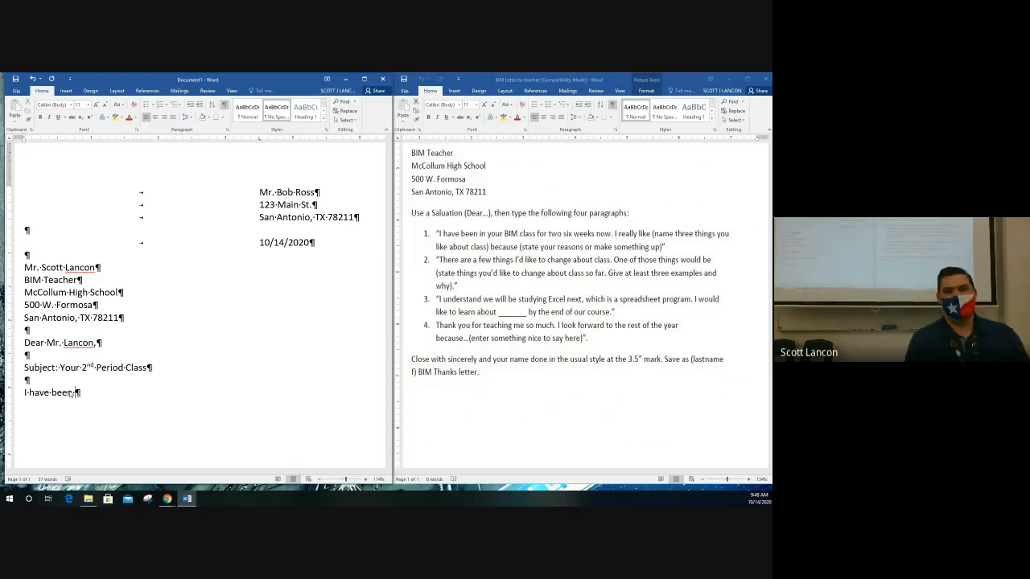
type("in")
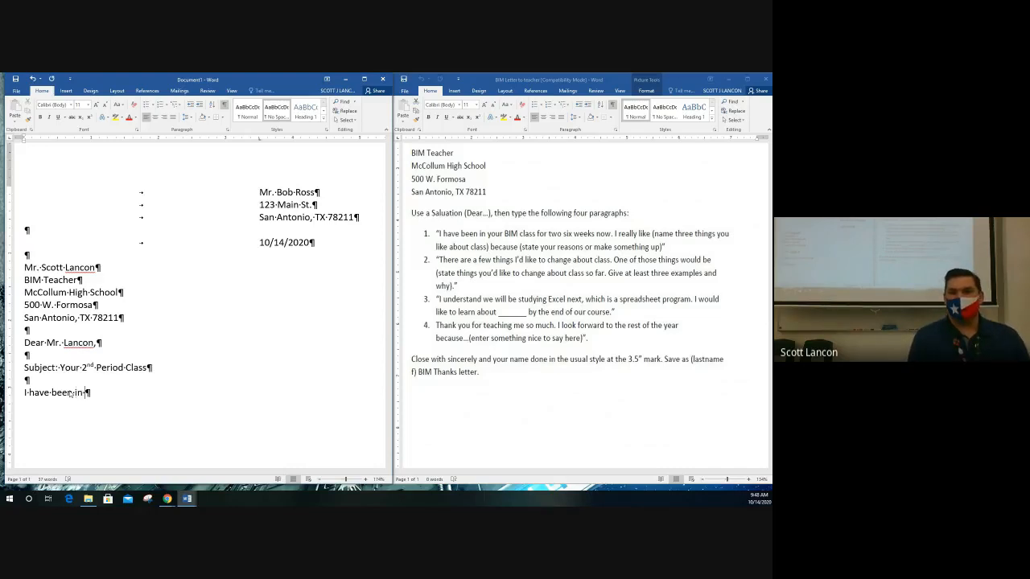
type(" you BIM class for te")
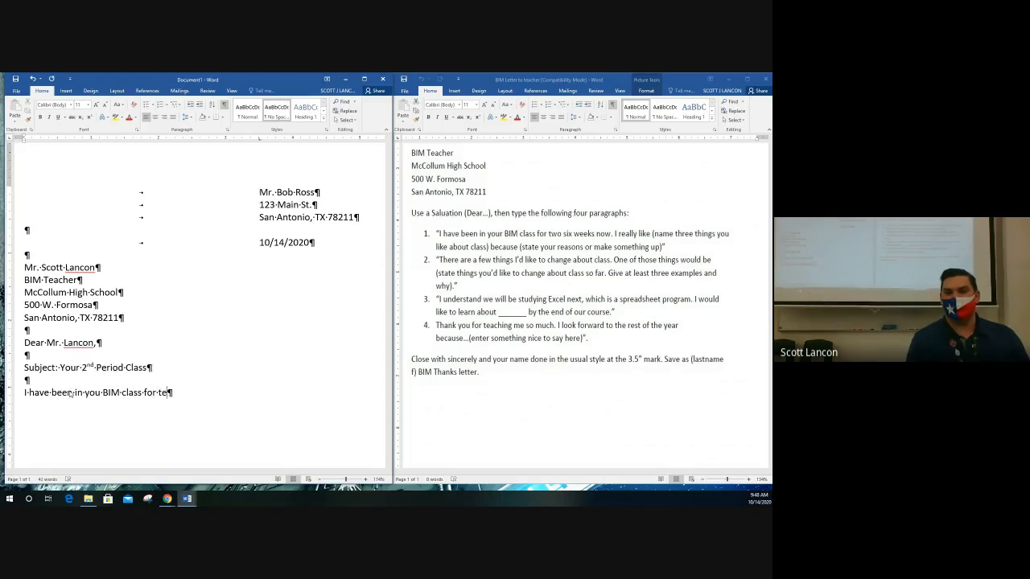
key("BackSpace")
type("wo six week")
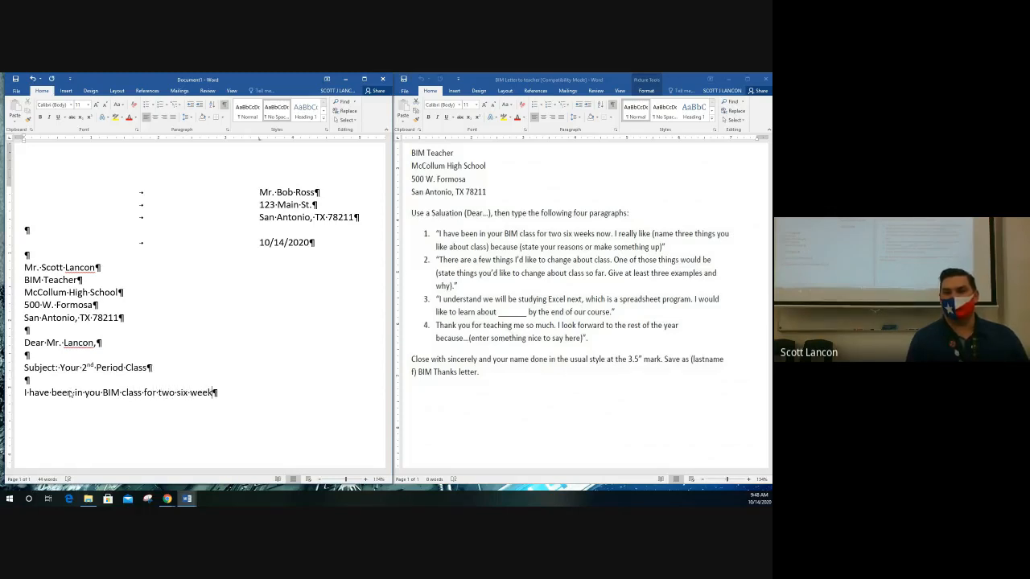
type("s now. I reallyu")
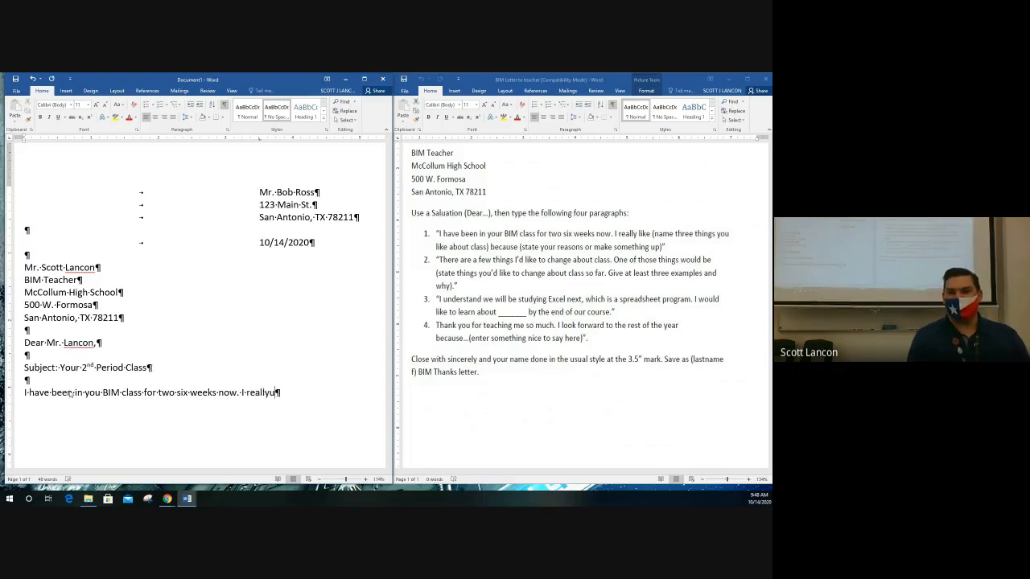
key("BackSpace")
type("like")
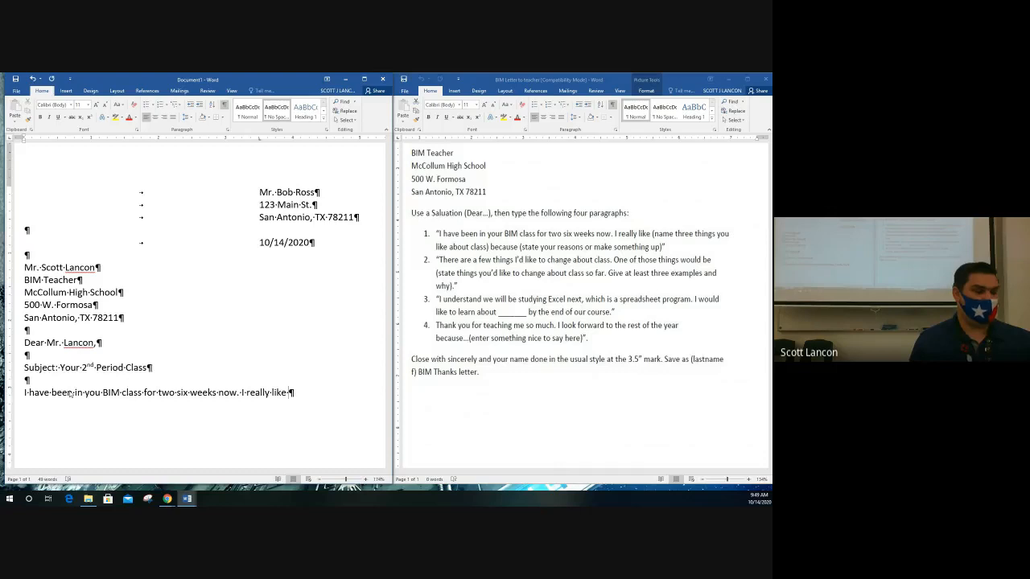
type("y")
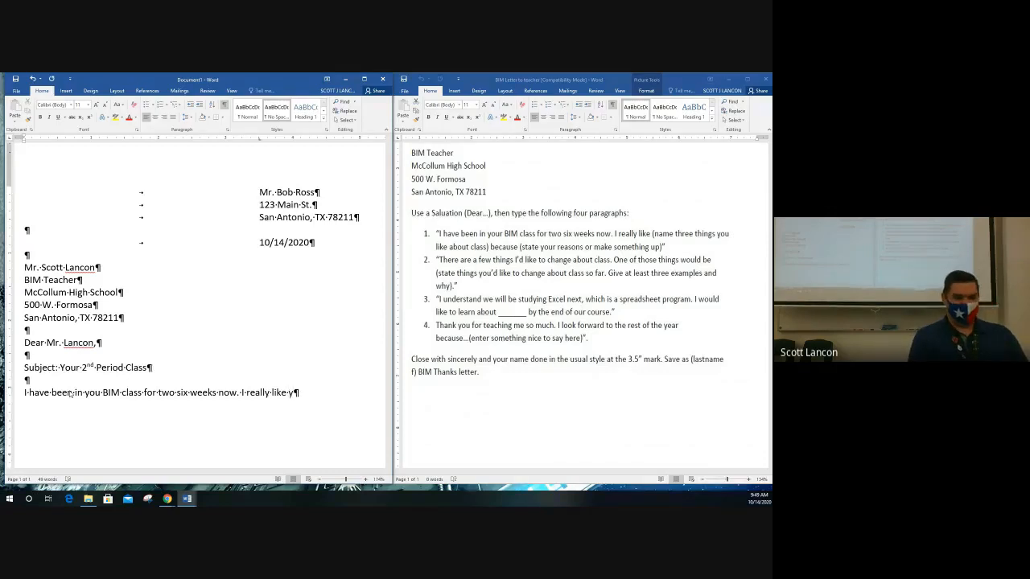
type("our personal style.")
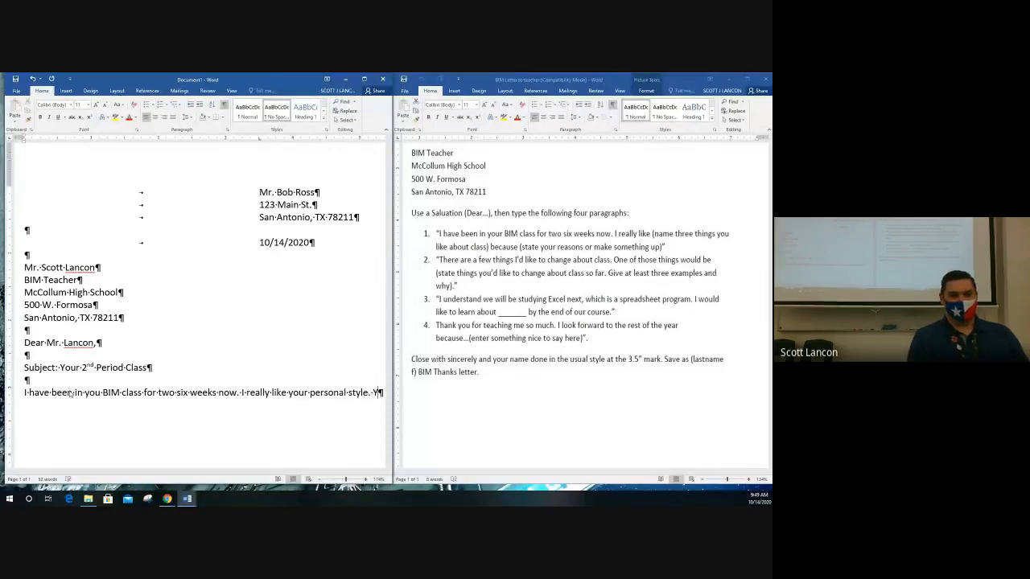
type(" You are an")
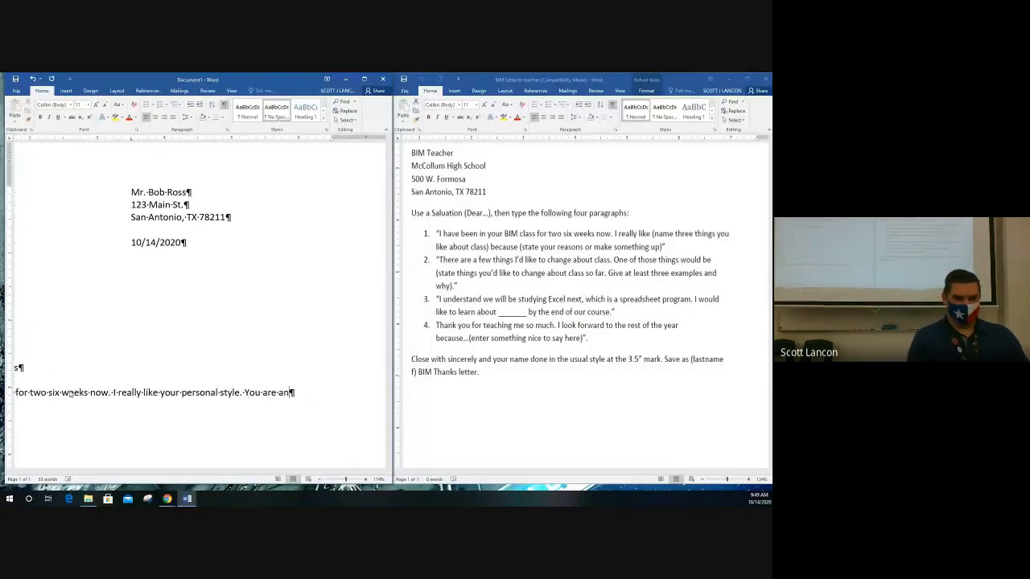
type(" excellent")
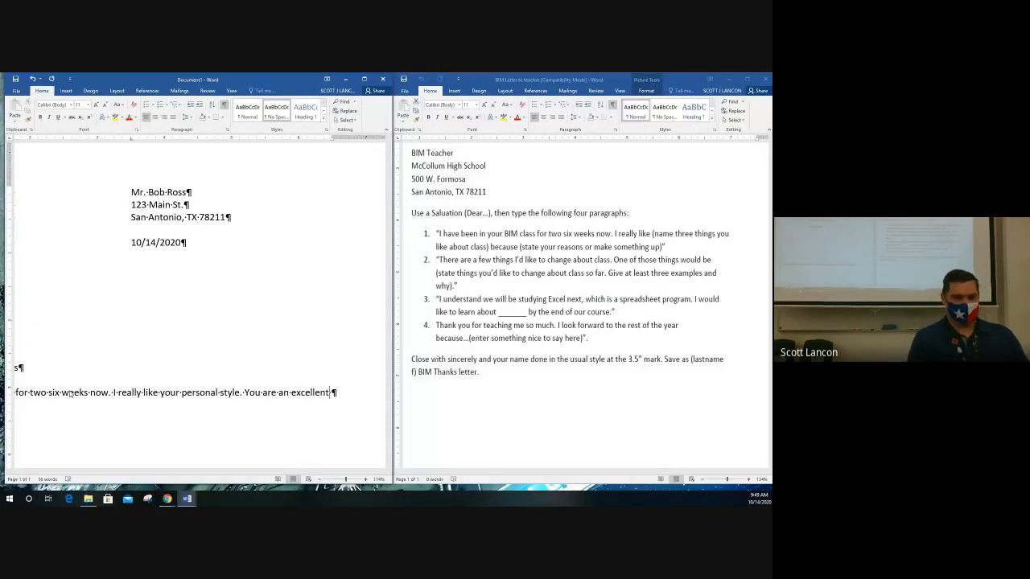
type(" dresser")
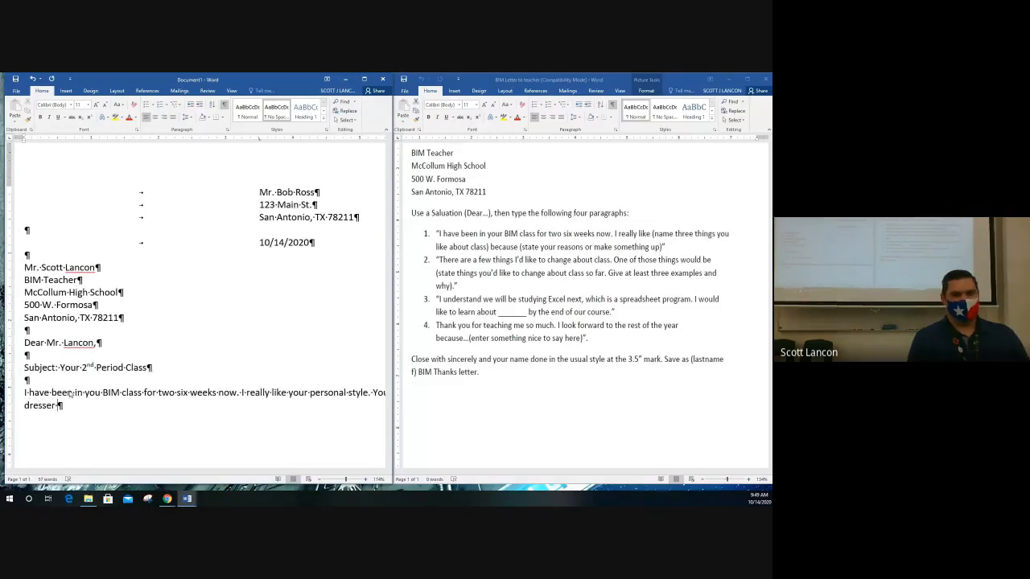
type(" with ")
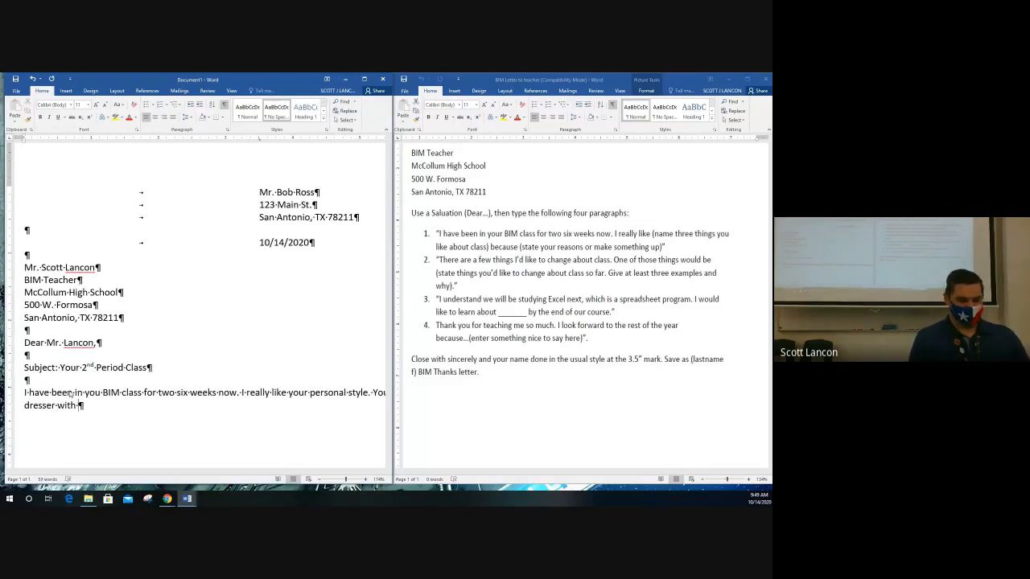
type("great fashion")
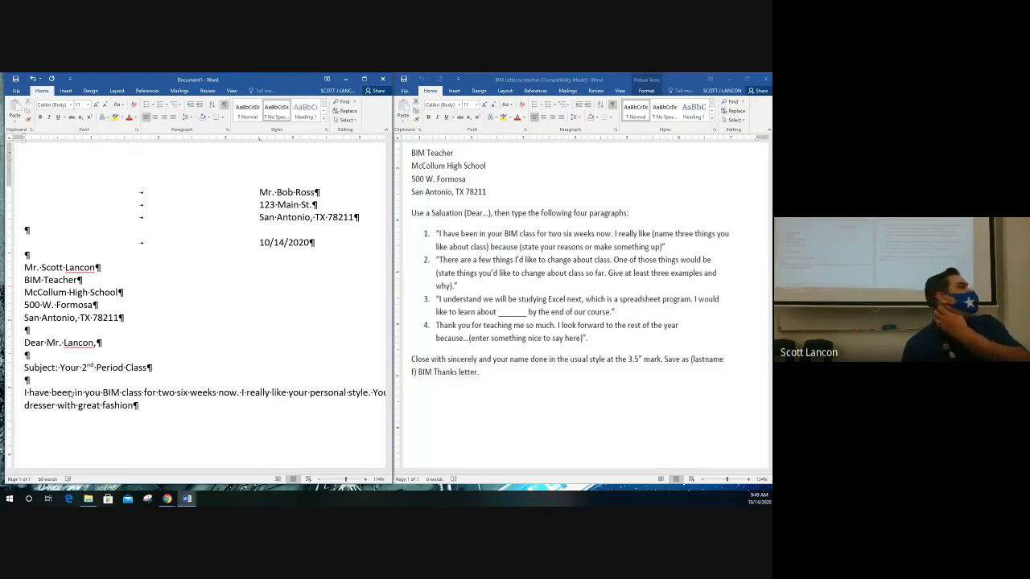
type(" sense.")
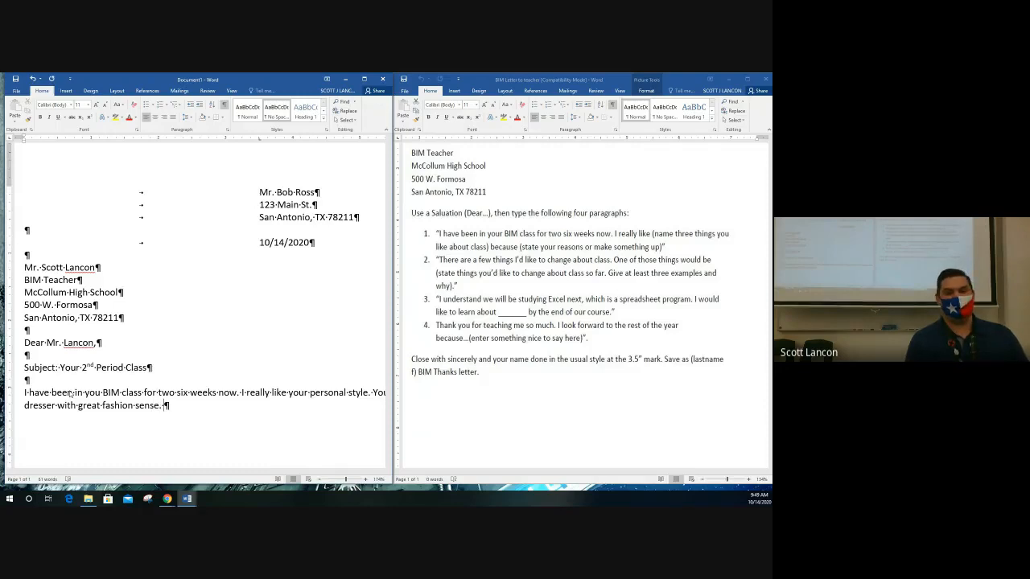
type(" Also,")
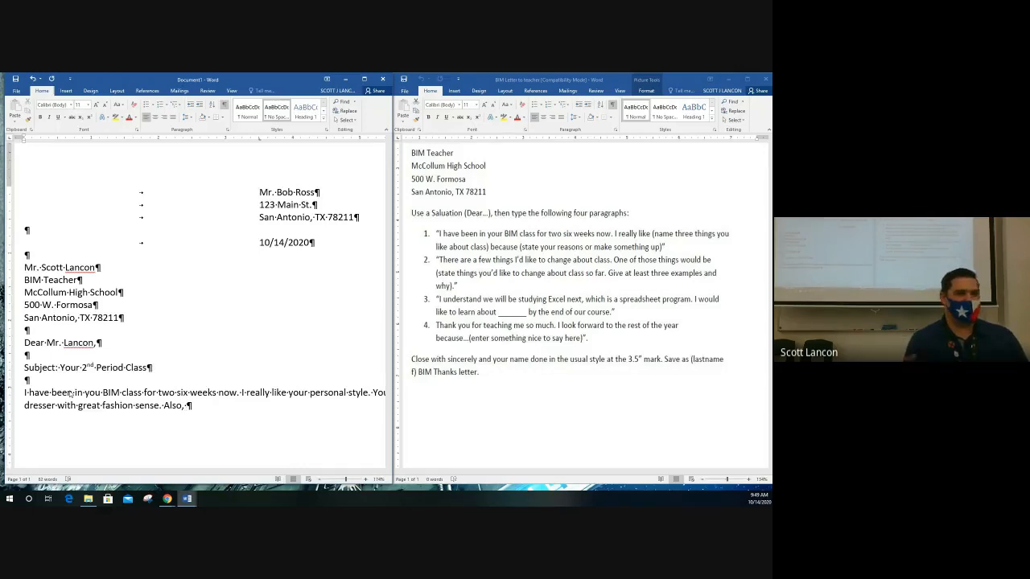
Continue the paragraph about lesson videos posted to Google Classroom, ending with the funny jokes sentence.
type("I like how yo")
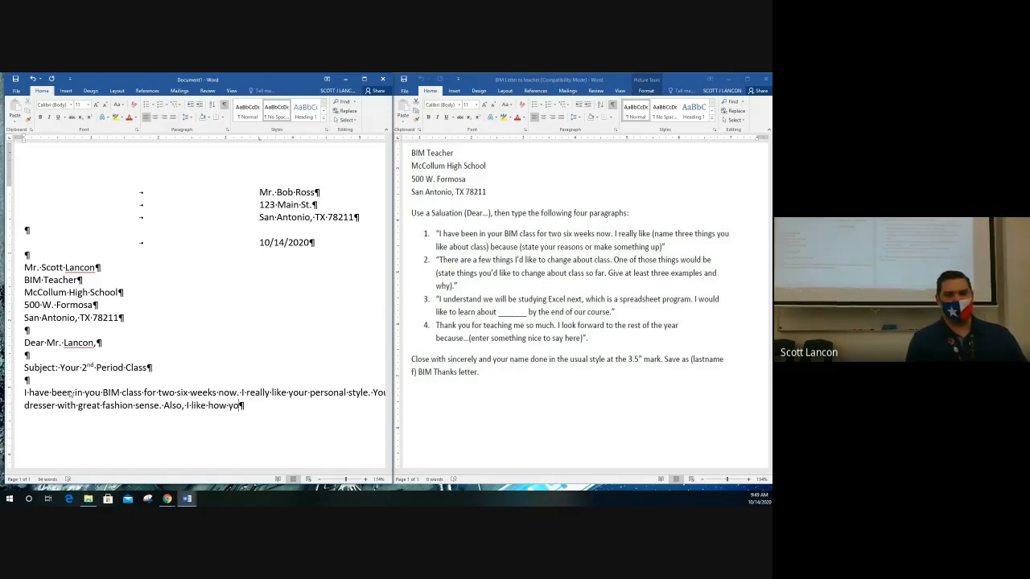
type("u post the videos of the les")
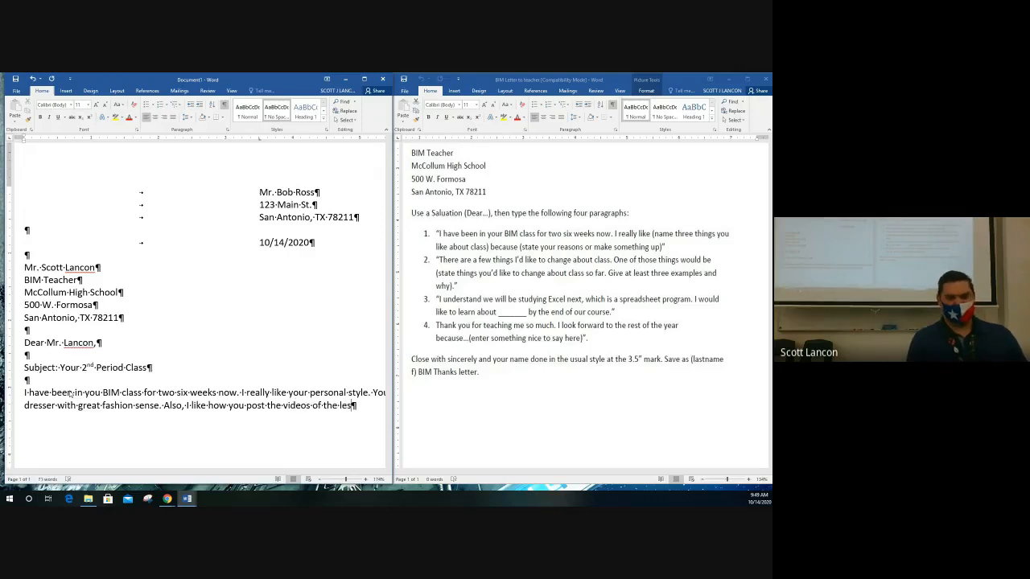
type("sons to the ")
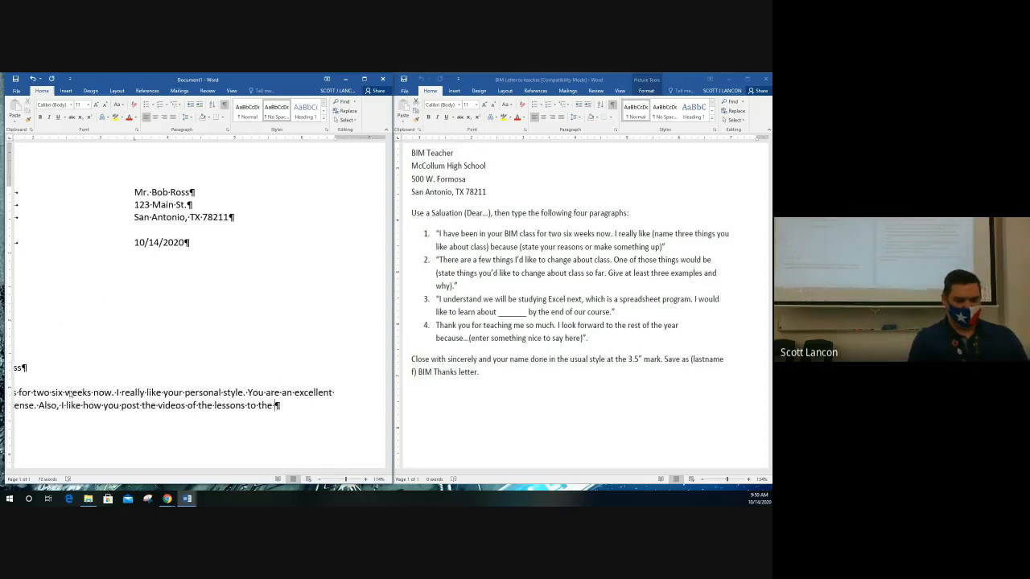
type("Gog")
key("BackSpace")
type("ogle Cla")
type("ssroom. ")
type("It makes ")
type("it easy for m")
type("e to ")
type("find ")
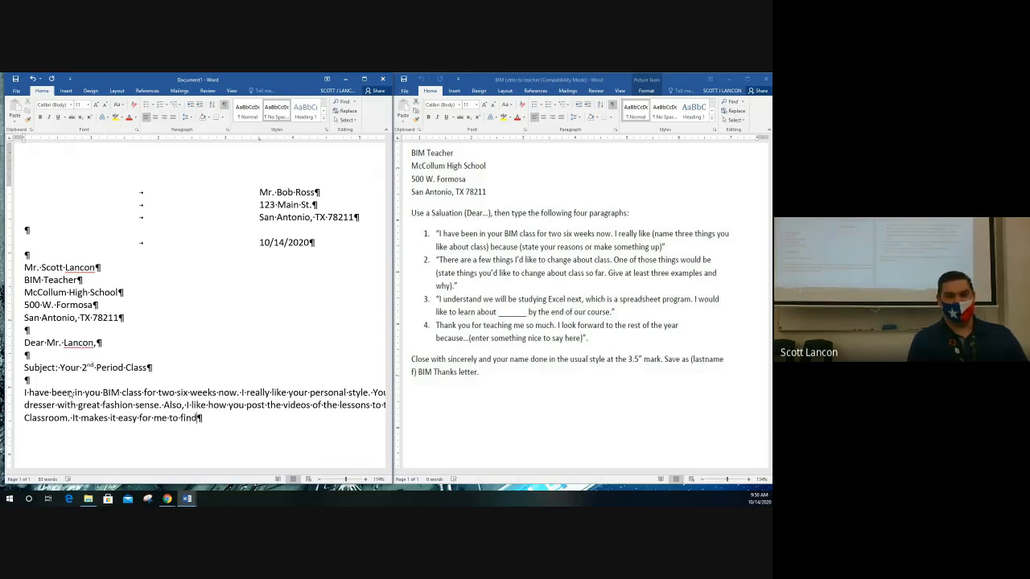
type("them and lear")
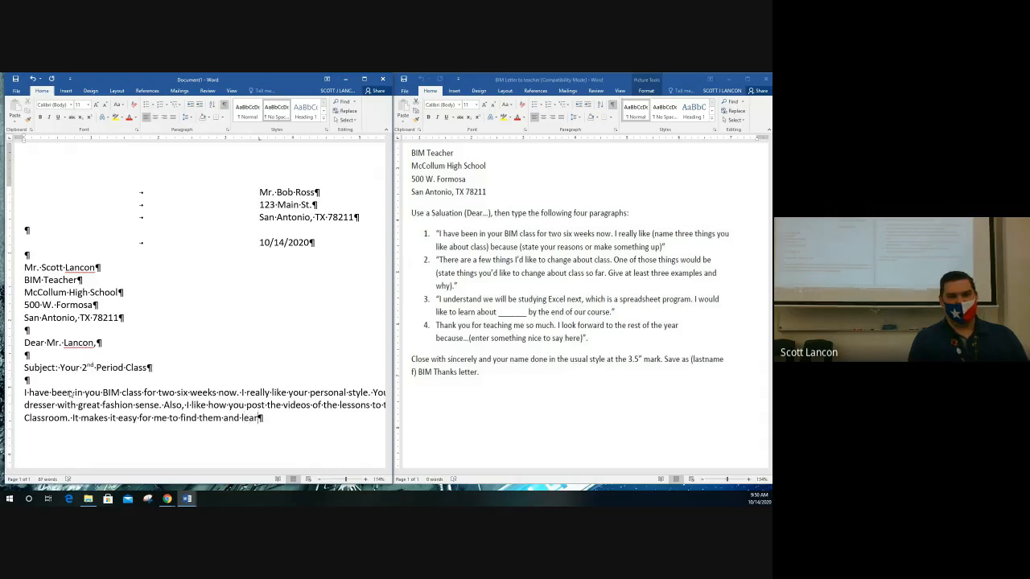
type("n what I need to know. ")
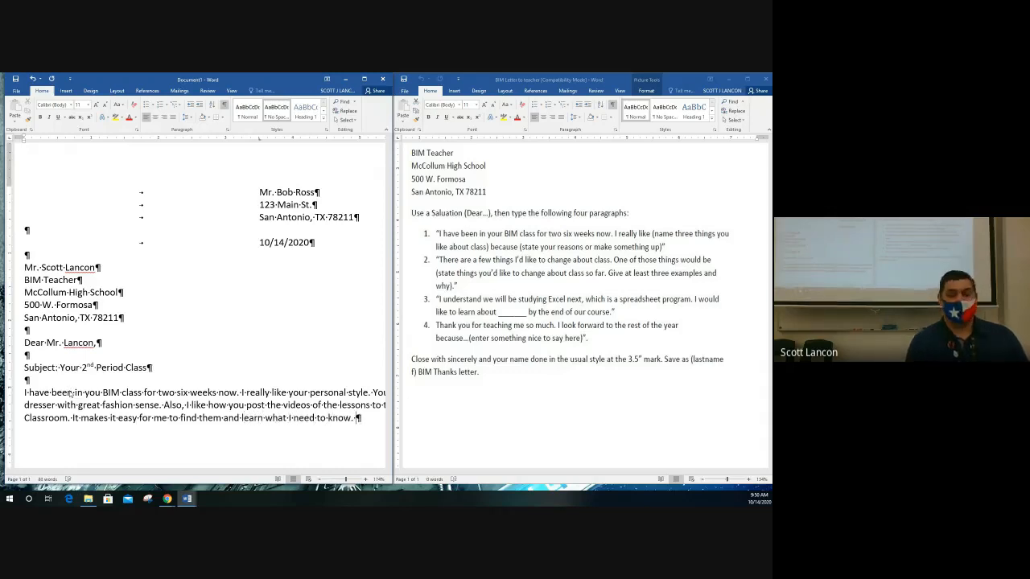
type("Fi")
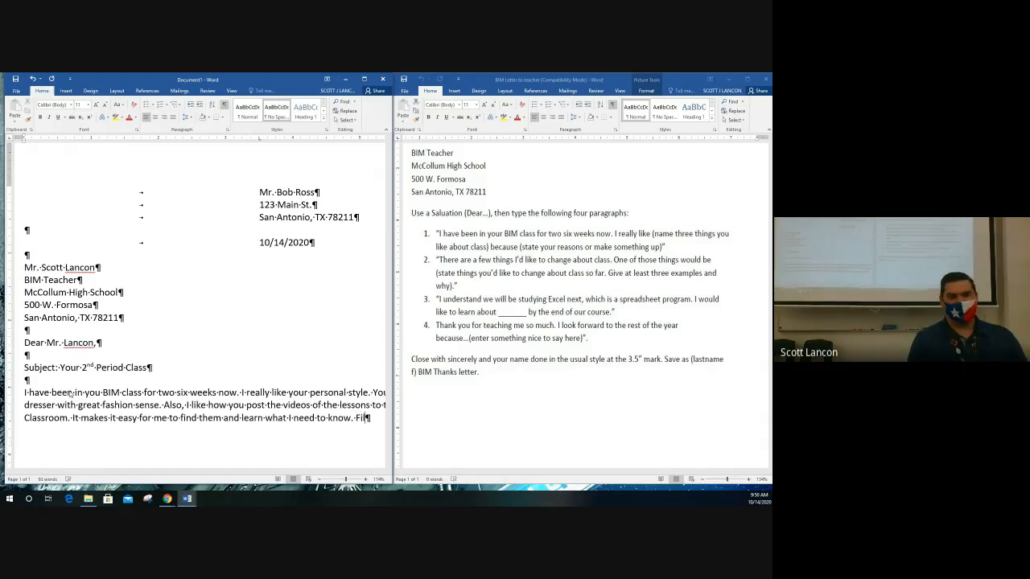
type("nally")
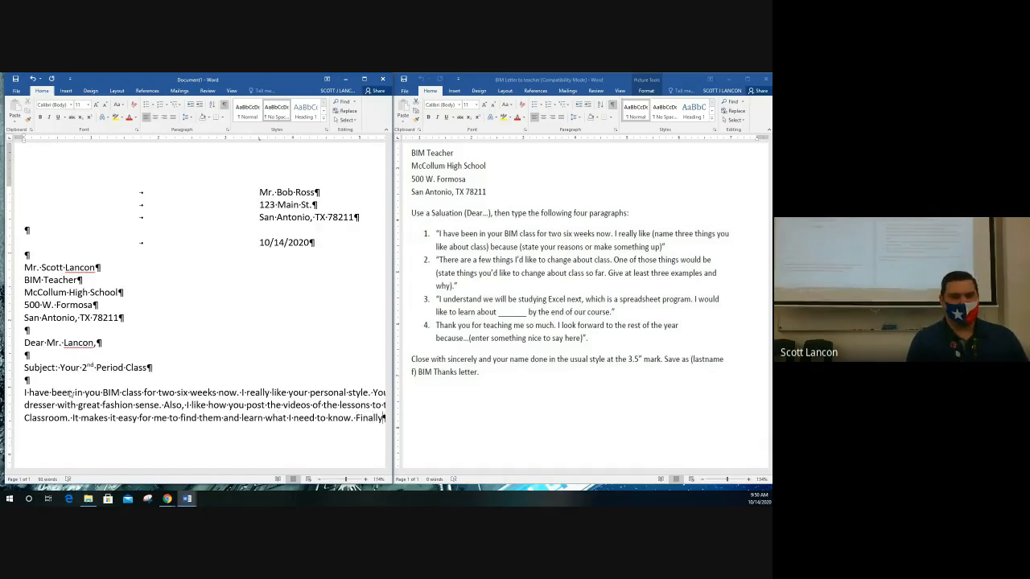
type(", I")
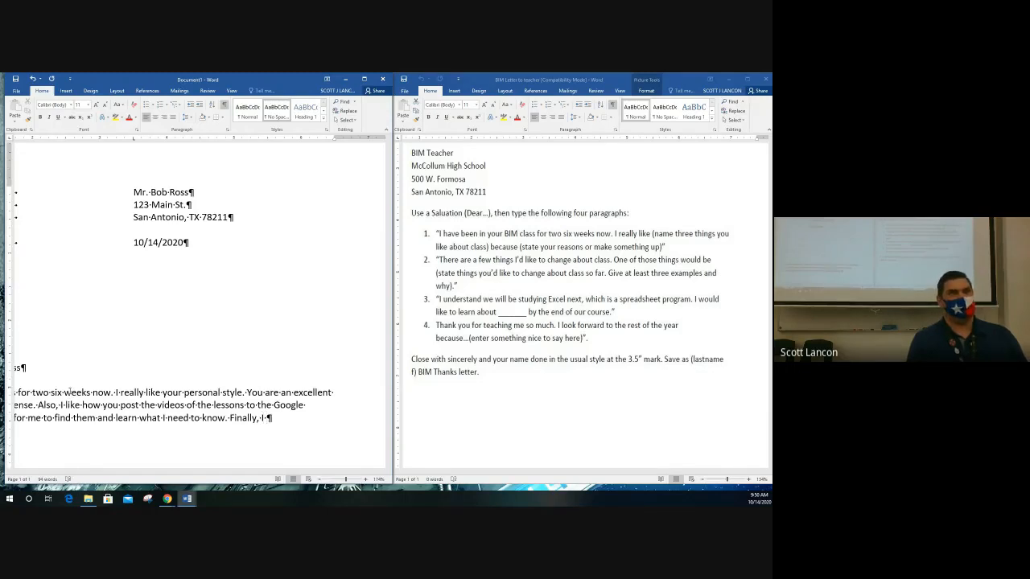
type(" app")
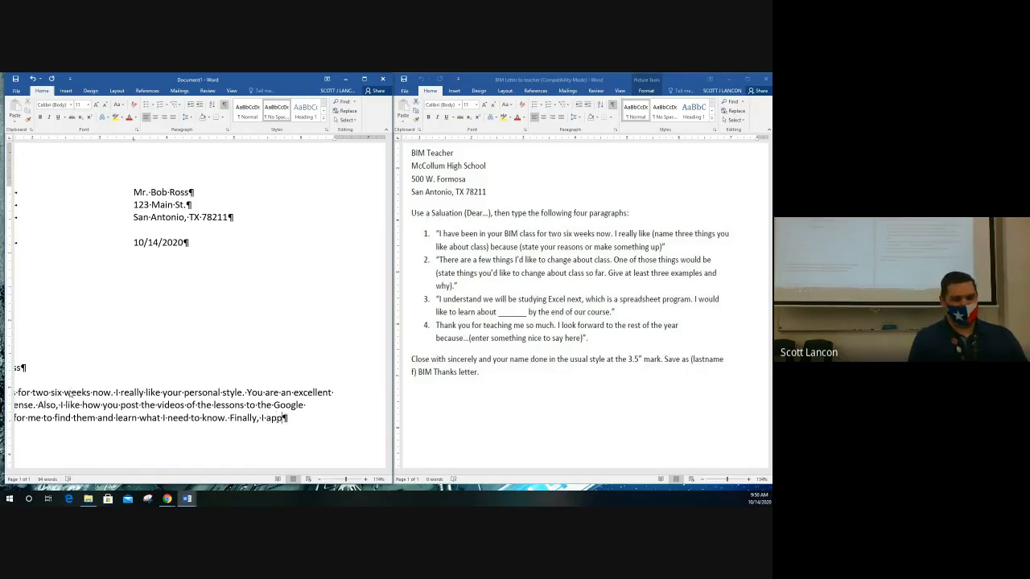
type("reciate your ")
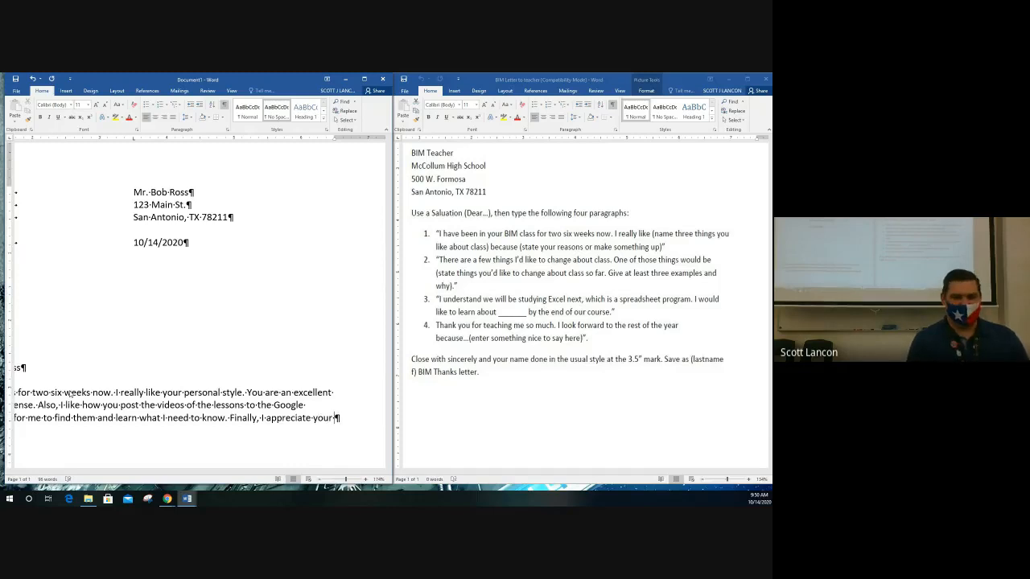
type("sens")
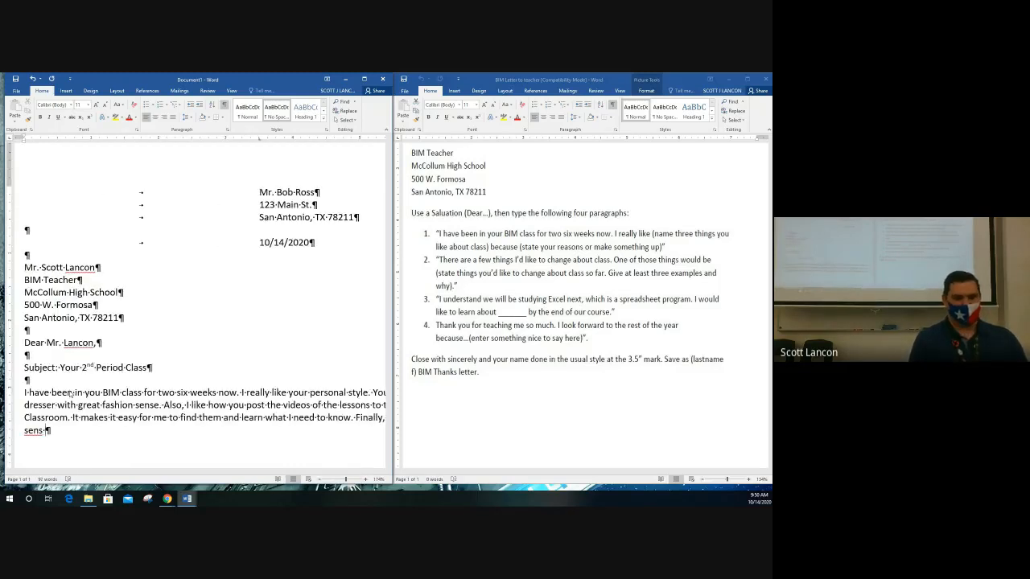
type("e of humor")
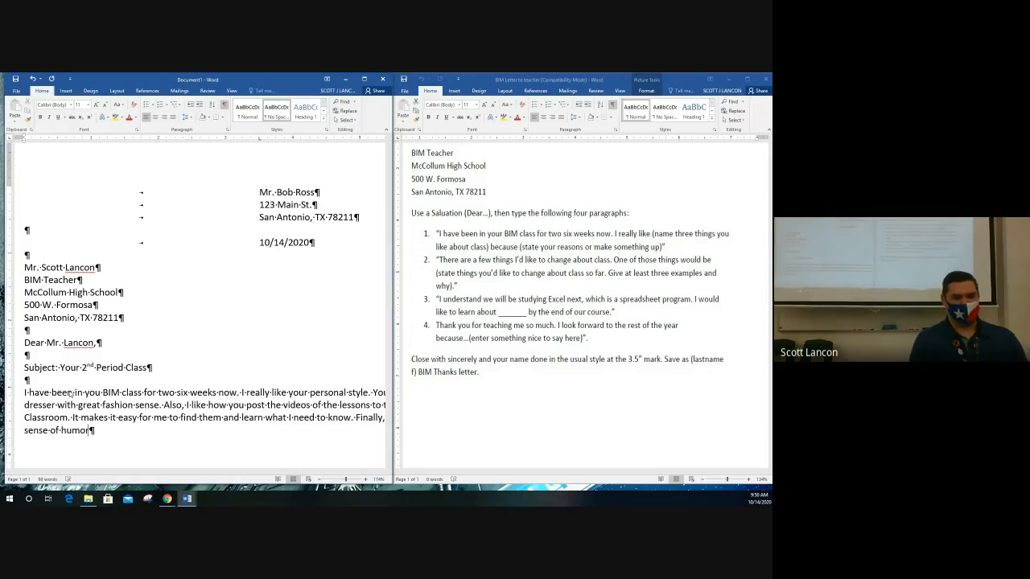
type(". You")
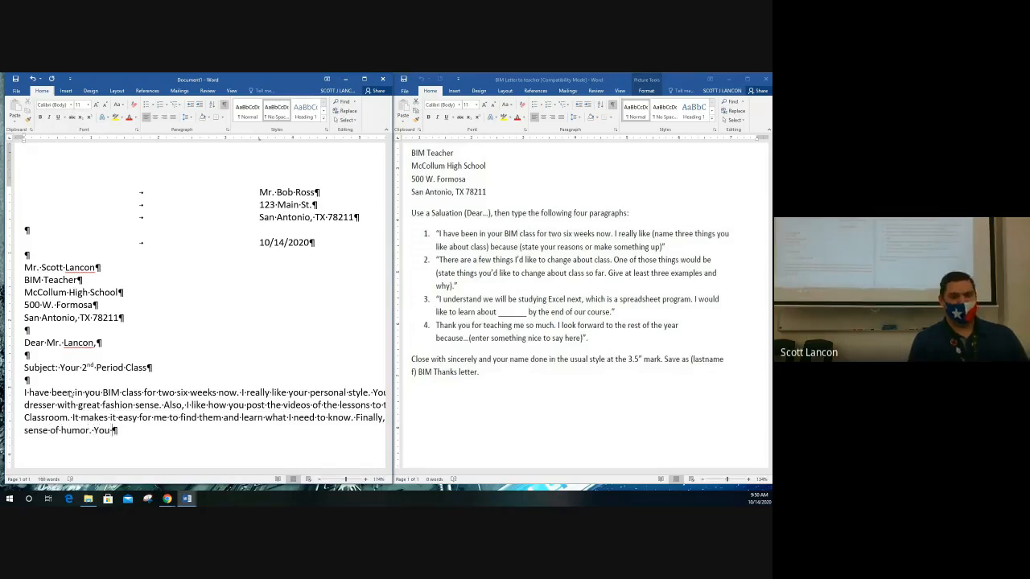
type(" make c")
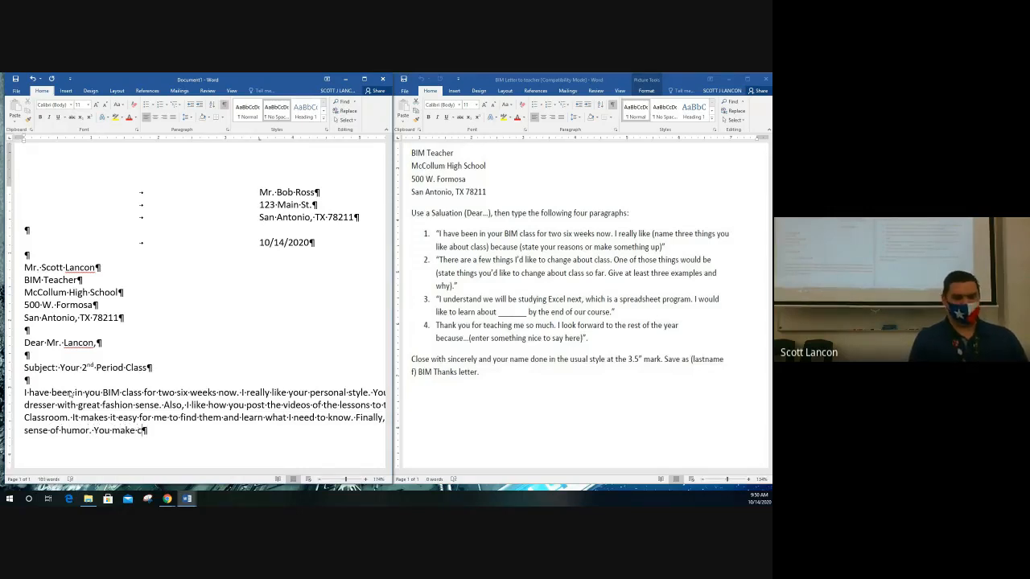
type("lass interesting with your")
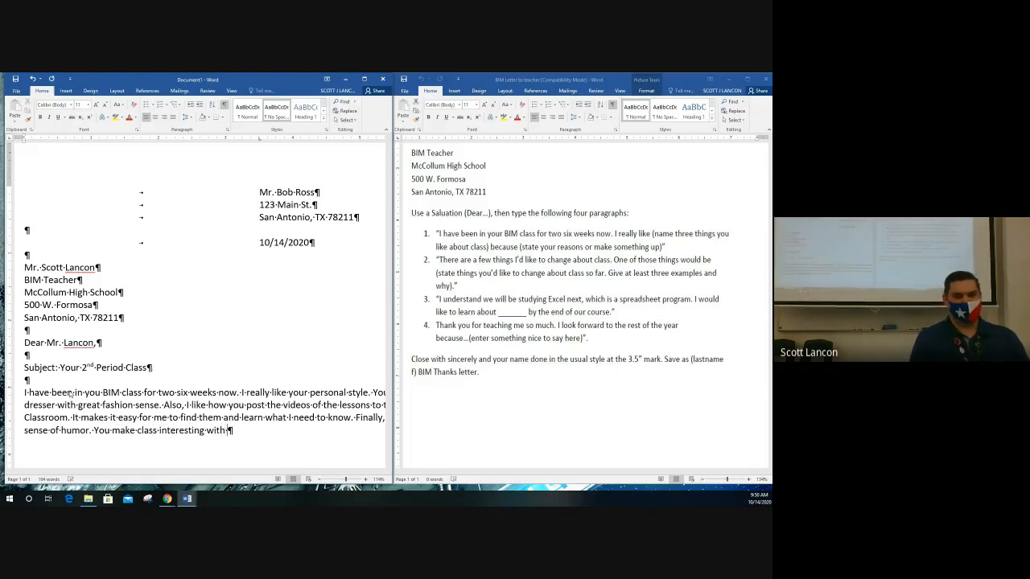
type("funny jokes.")
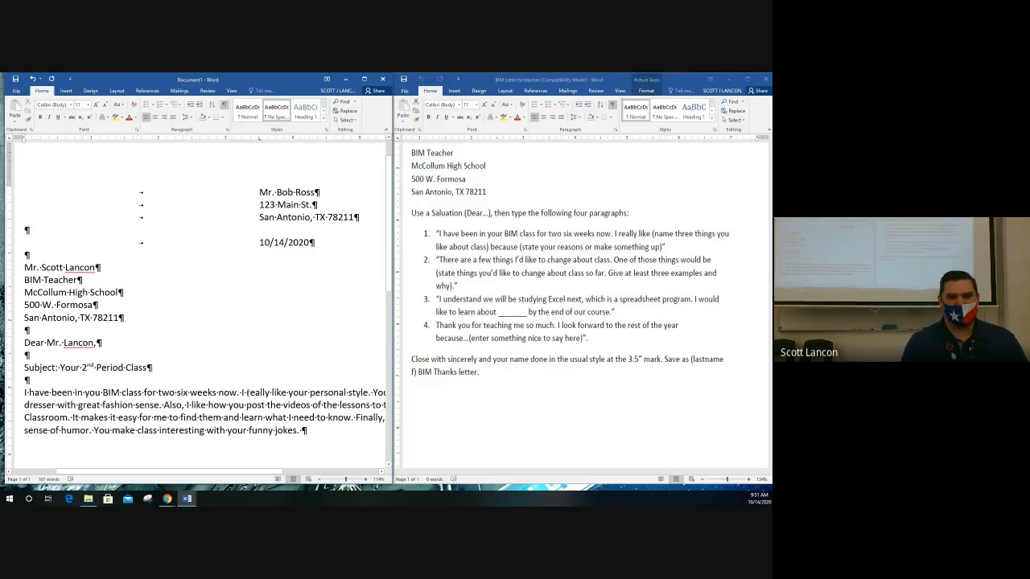
Add two blank lines after the first paragraph, which ends on the teacher's funny jokes.
scroll(251, 396, "down", 2, "ctrl")
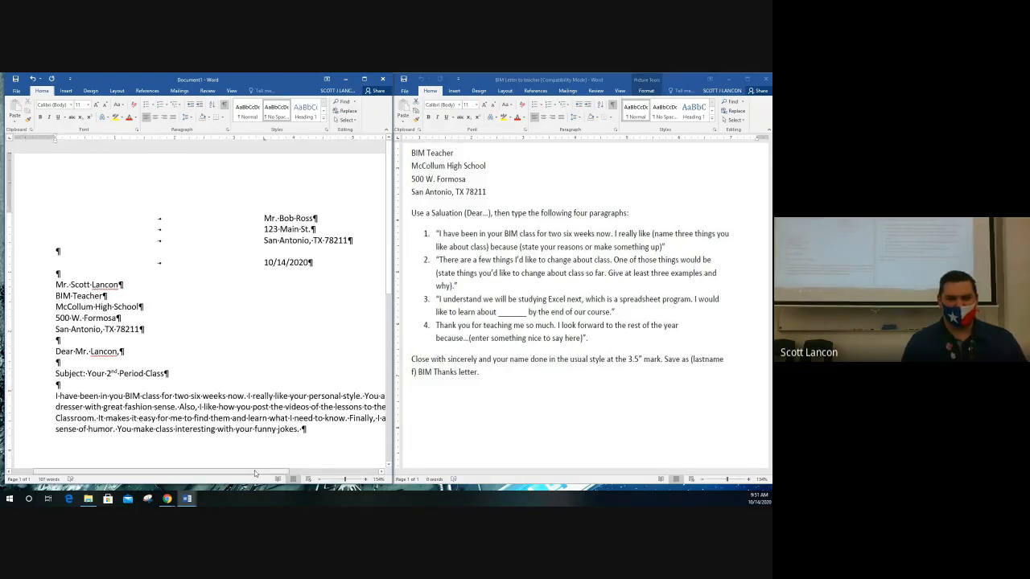
scroll(255, 474, "down", 2, "ctrl")
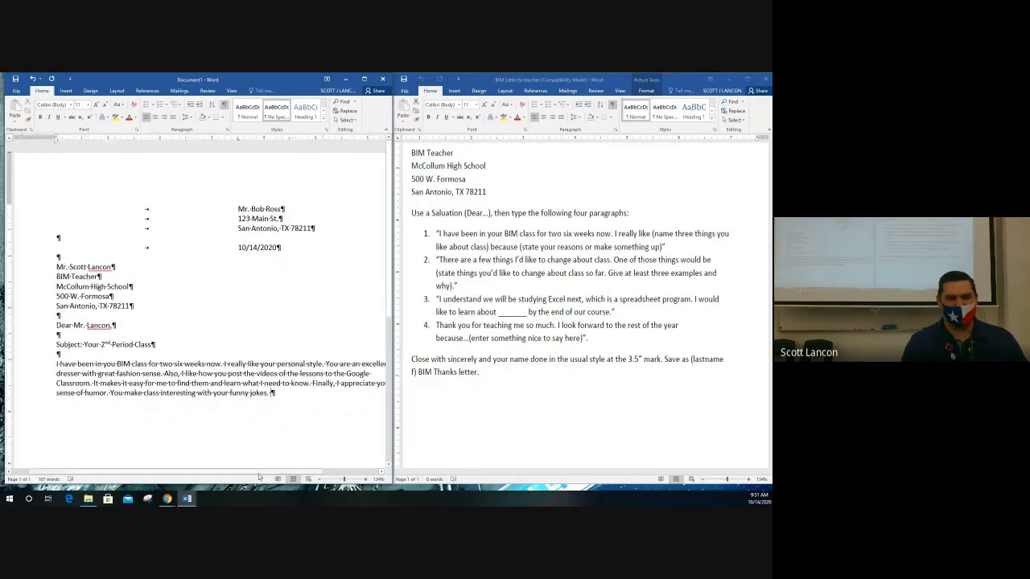
left_click_drag(261, 469, 276, 402)
key("Return")
key("Return")
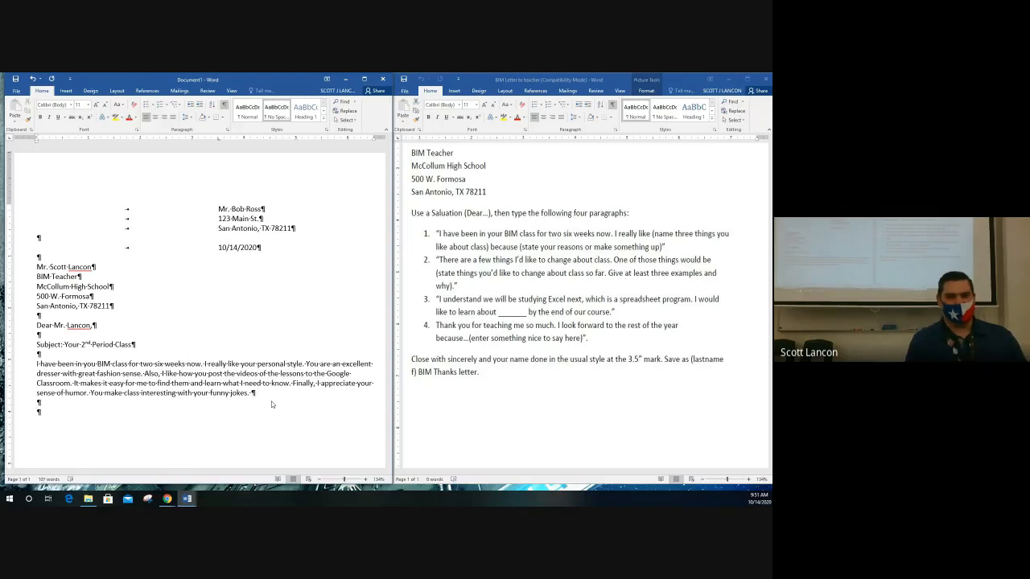
Type the second paragraph's opening about class starting late due to 1st period's livestream.
type("There are a few think")
key("BackSpace")
type("gs I'd like to change about this class.")
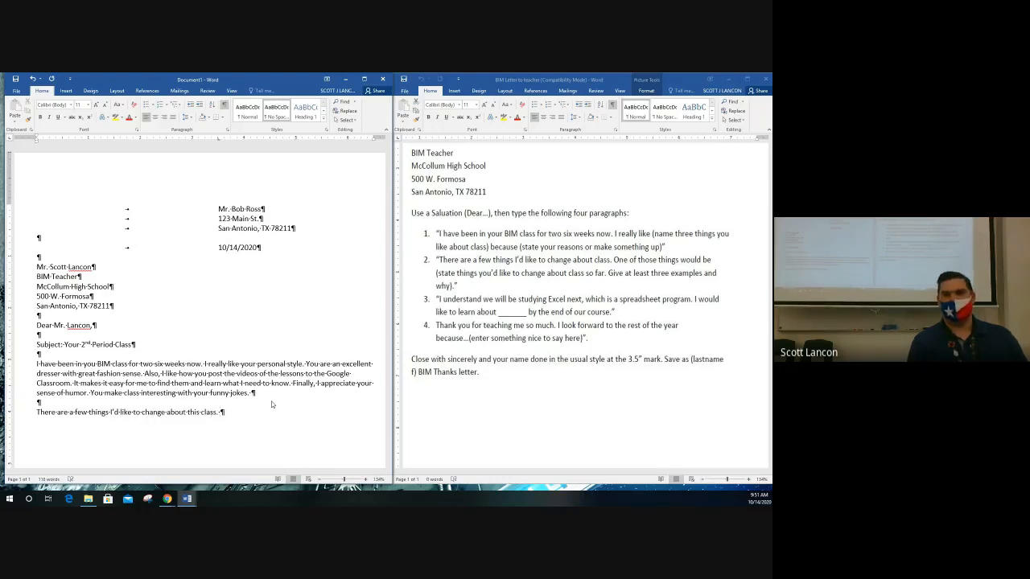
key("BackSpace")
key("BackSpace")
type("so")
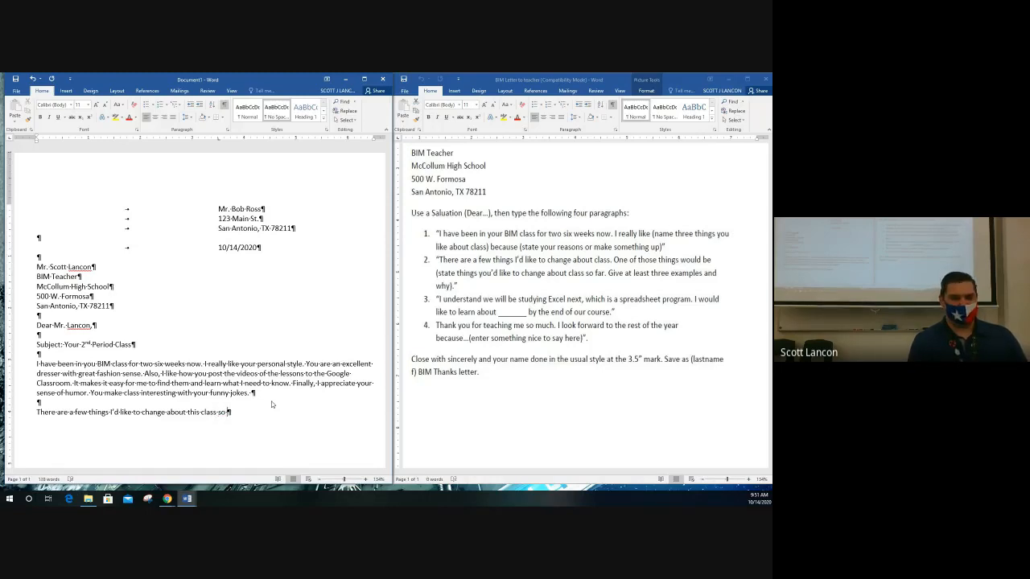
type(" far.")
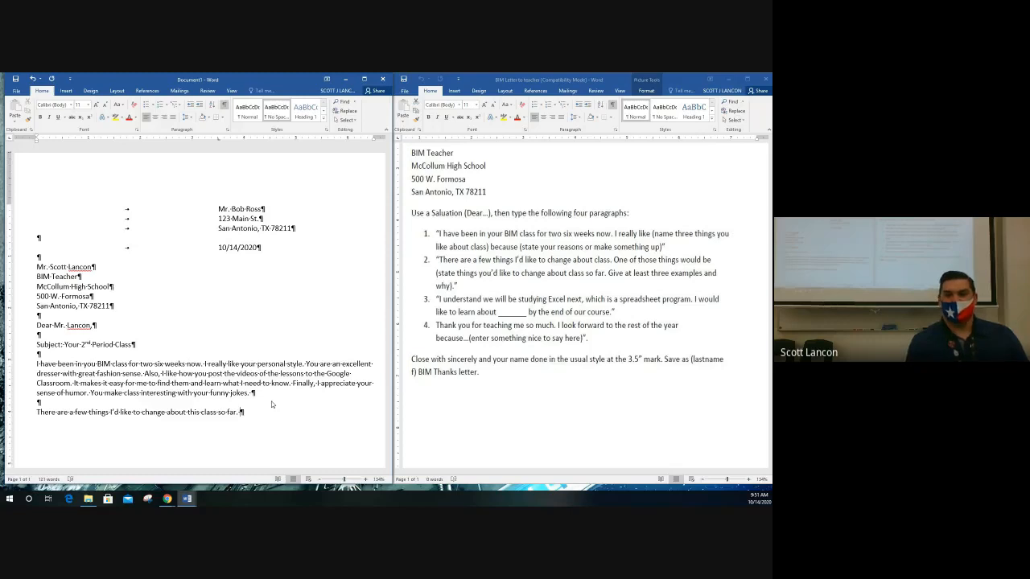
key("BackSpace")
key("BackSpace")
key("BackSpace")
key("BackSpace")
key("BackSpace")
key("BackSpace")
key("BackSpace")
key("BackSpace")
key("BackSpace")
type(". ")
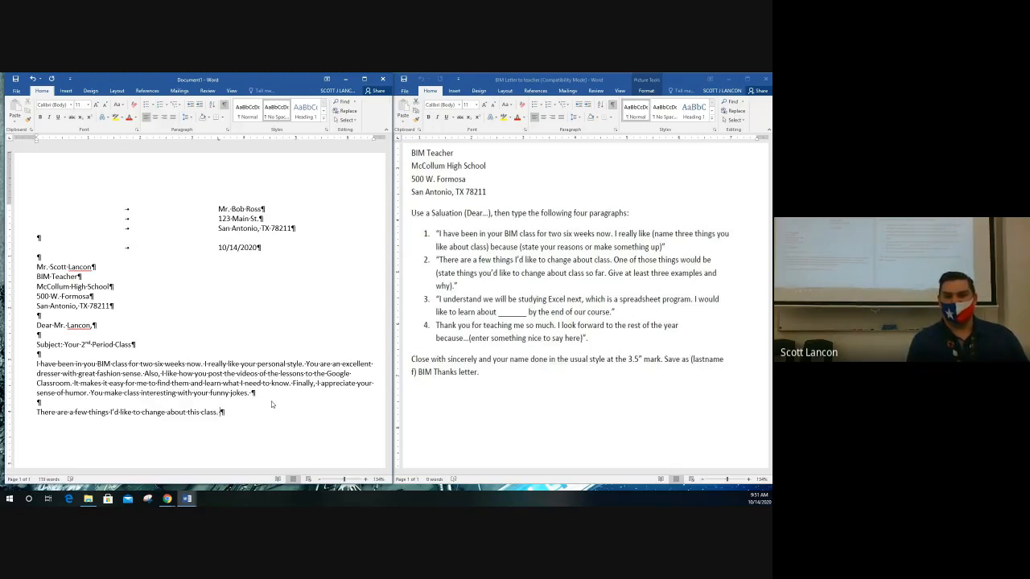
type("One of tho")
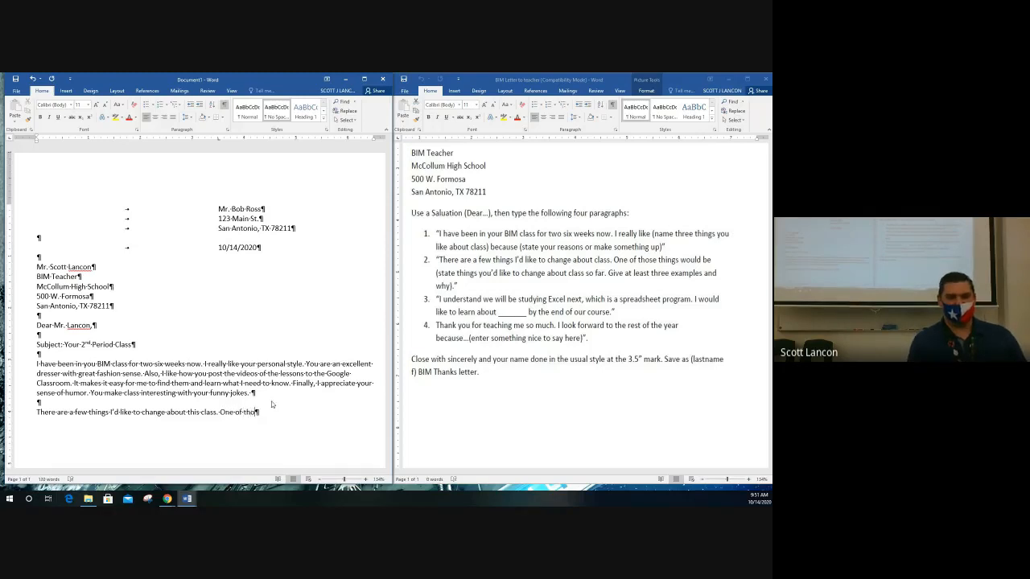
type("se things would be")
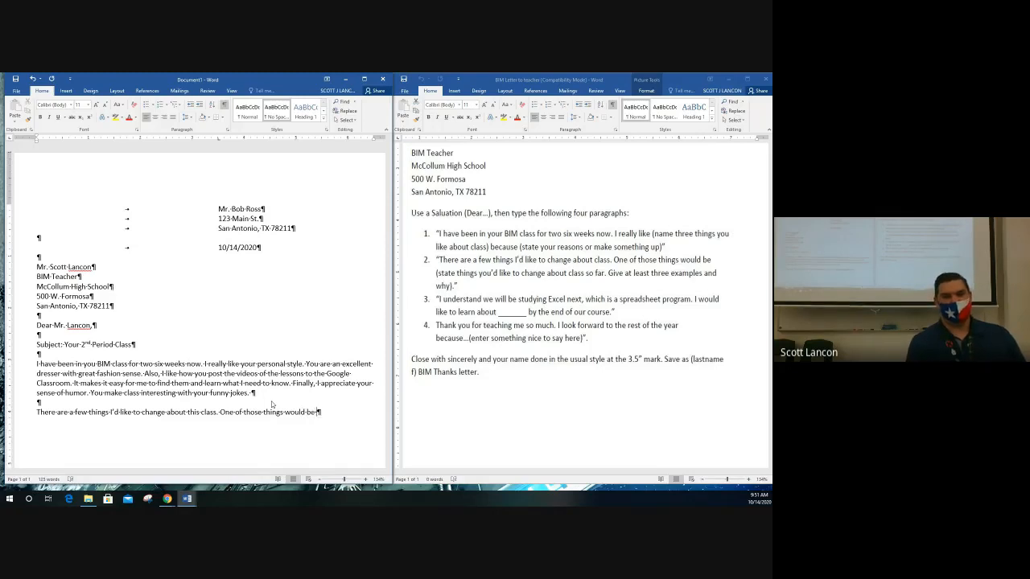
type(" that ")
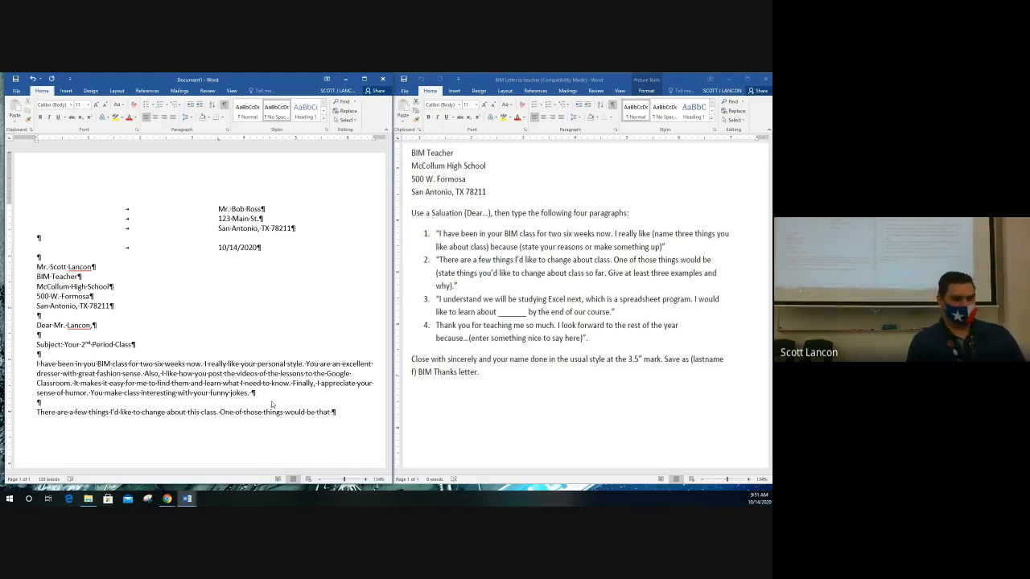
type("we start")
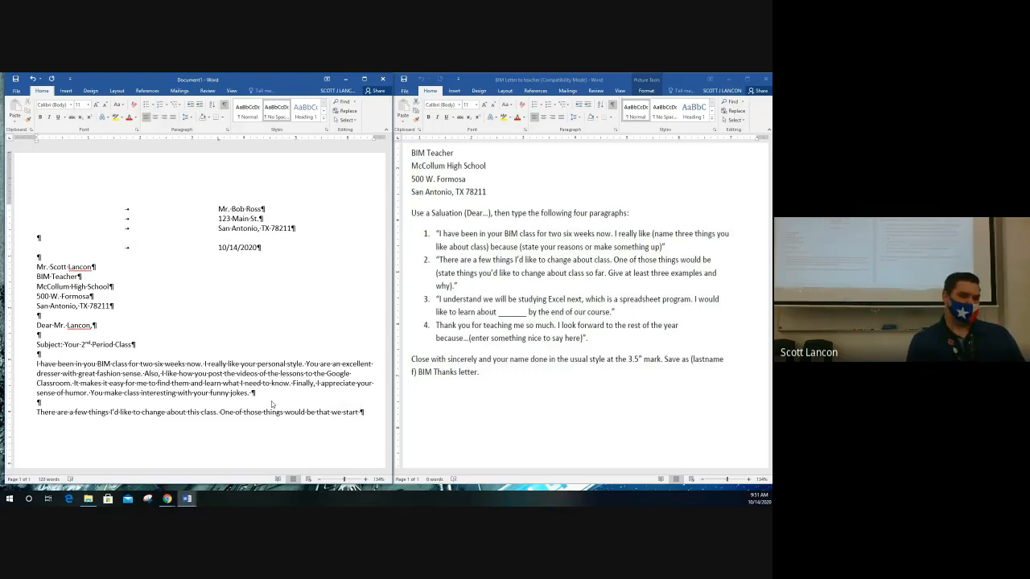
type(" late")
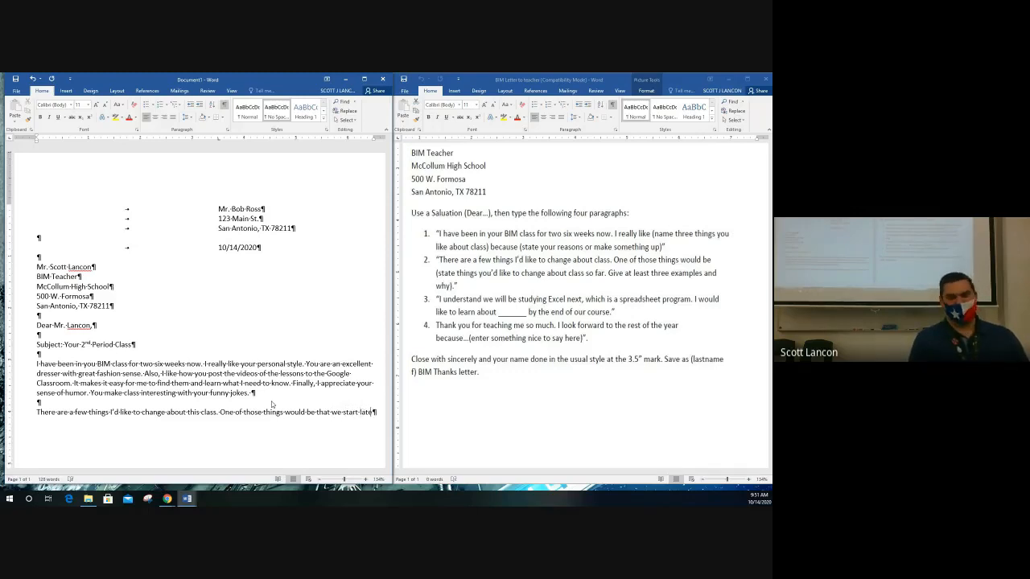
type(" sometimes")
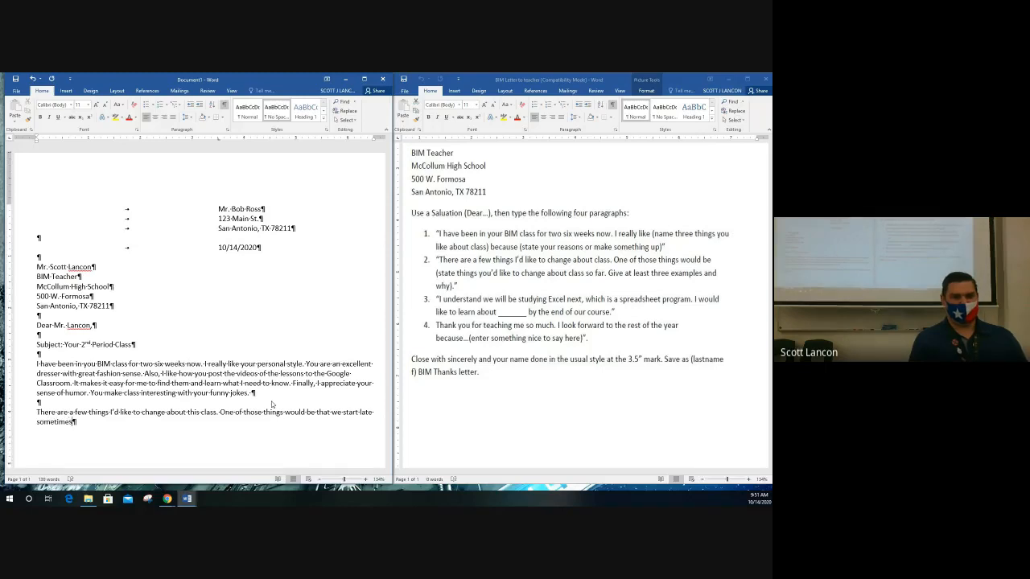
type(" because you're")
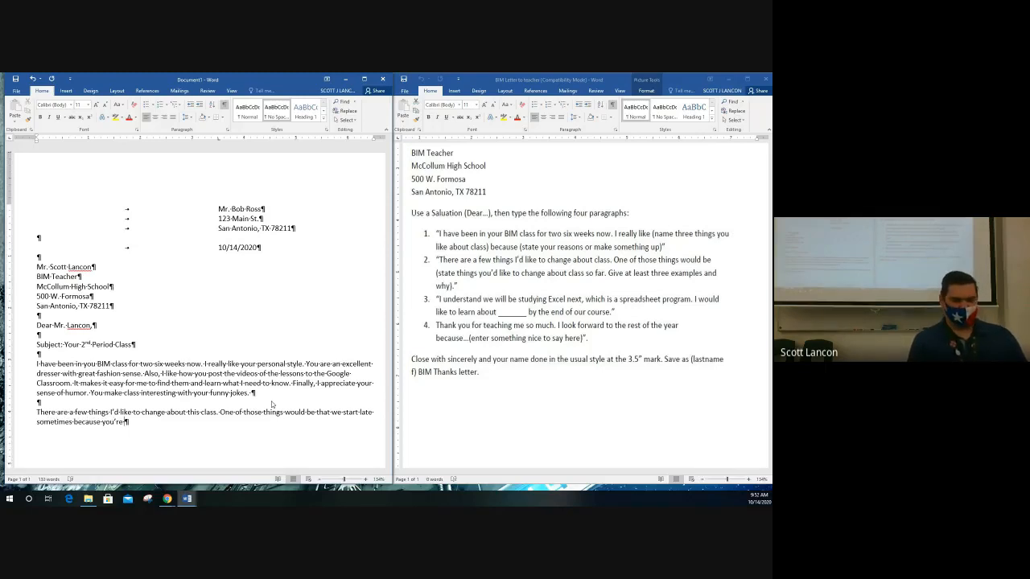
type(" still do")
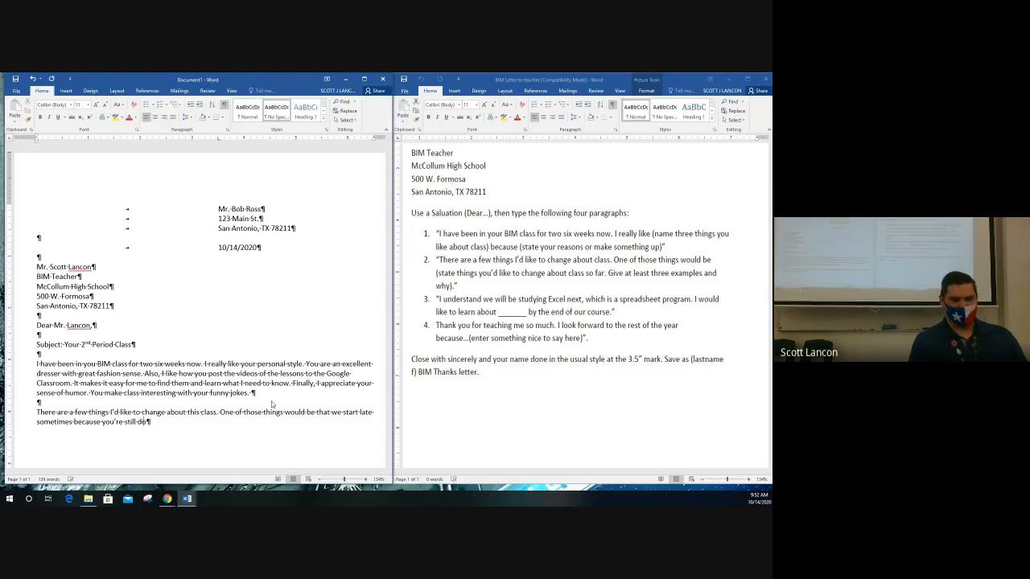
type("ing 1st period")
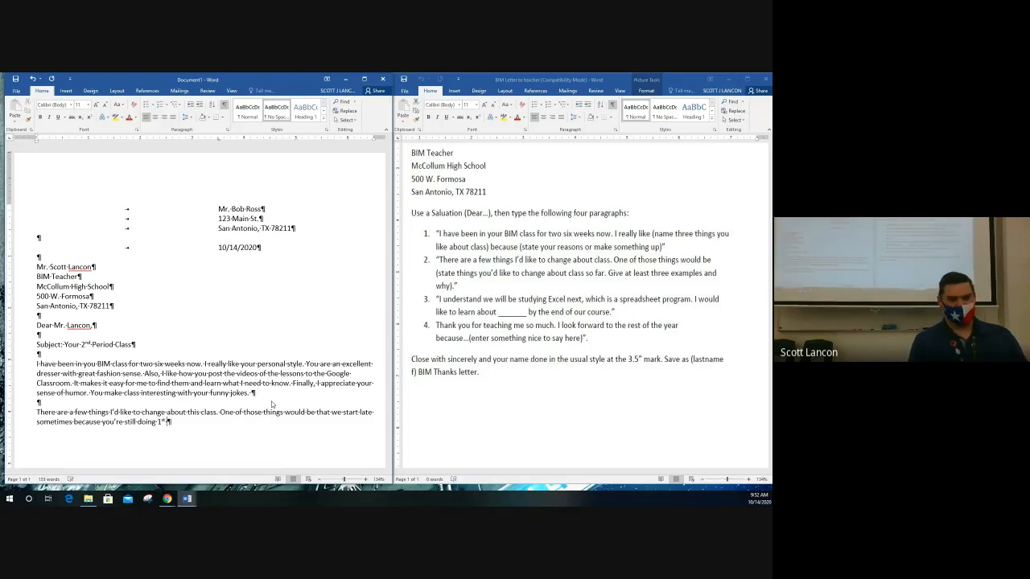
key("BackSpace")
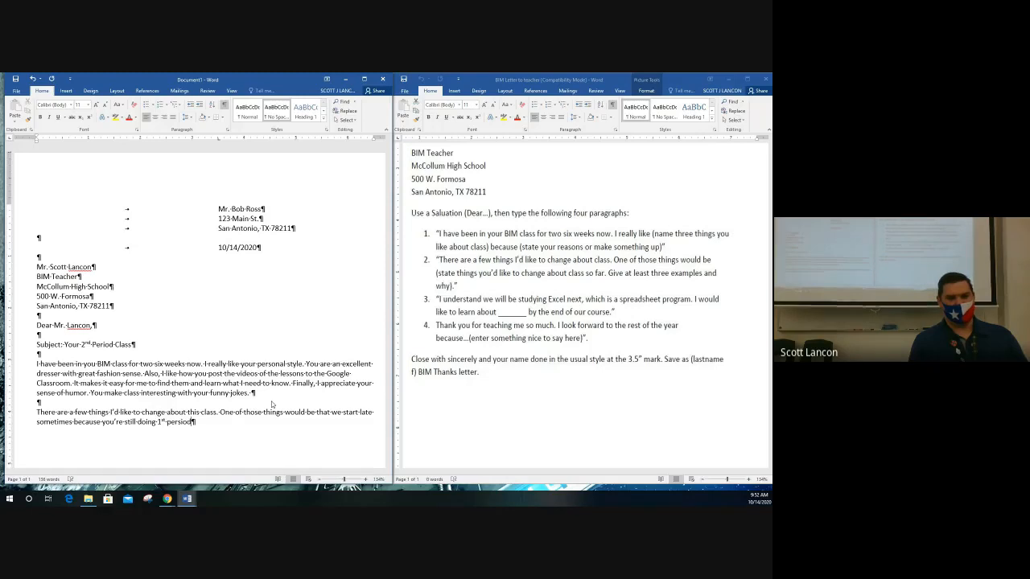
key("BackSpace")
key("BackSpace")
type("iod's")
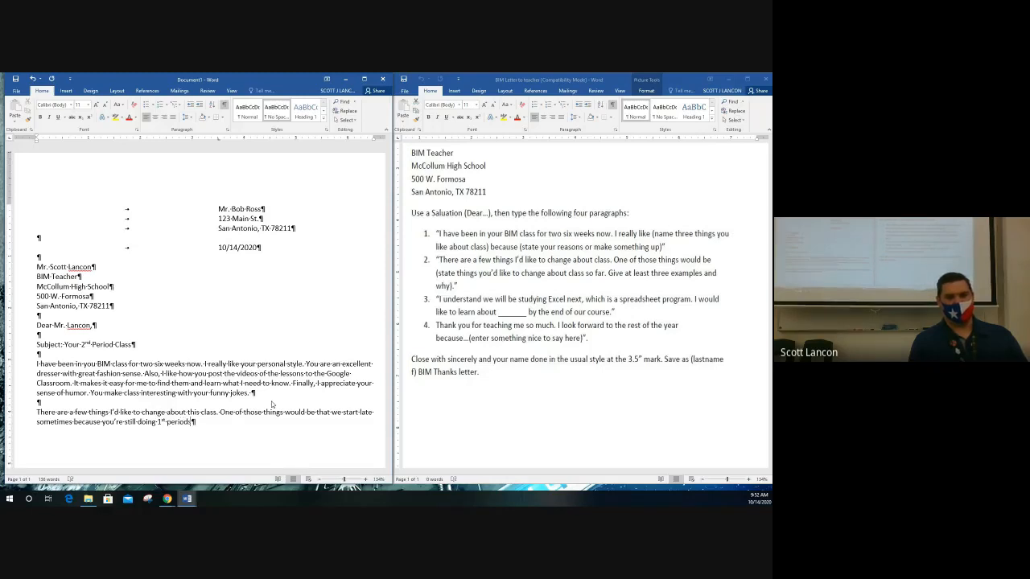
type(" livestream.")
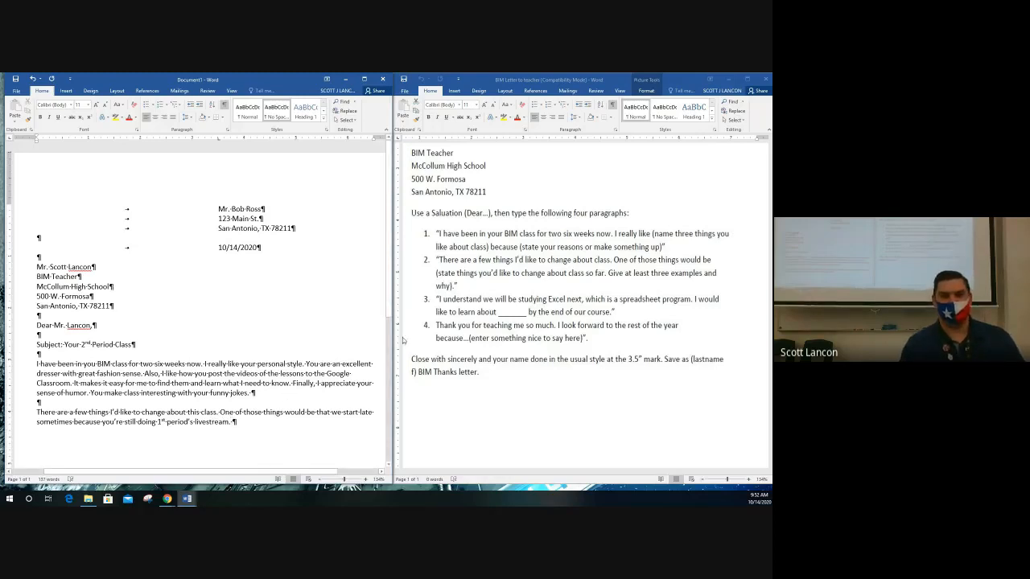
Widen the letter's window and bring it back in front of the assignment instructions.
left_click_drag(393, 338, 515, 329)
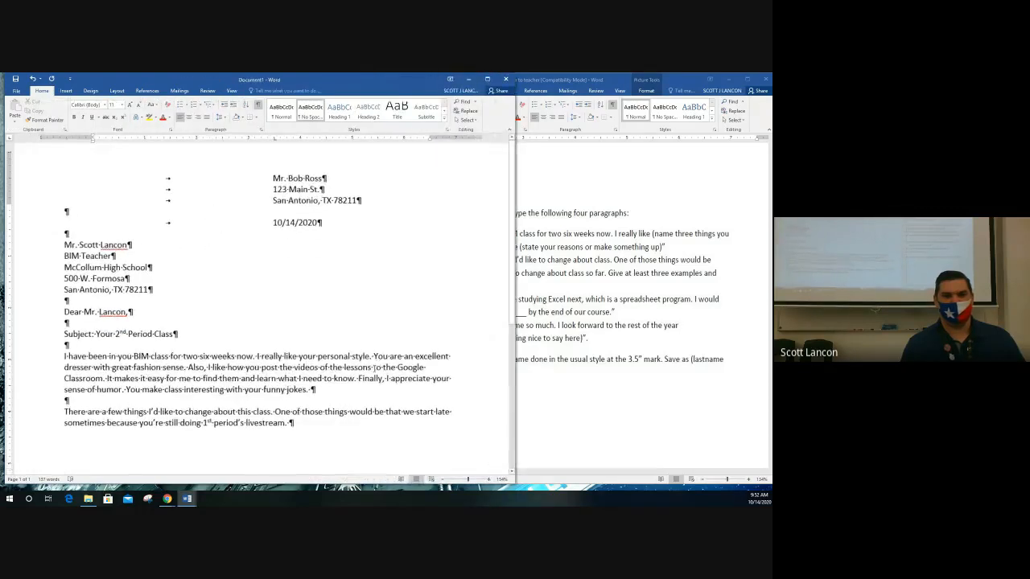
left_click_drag(515, 329, 549, 329)
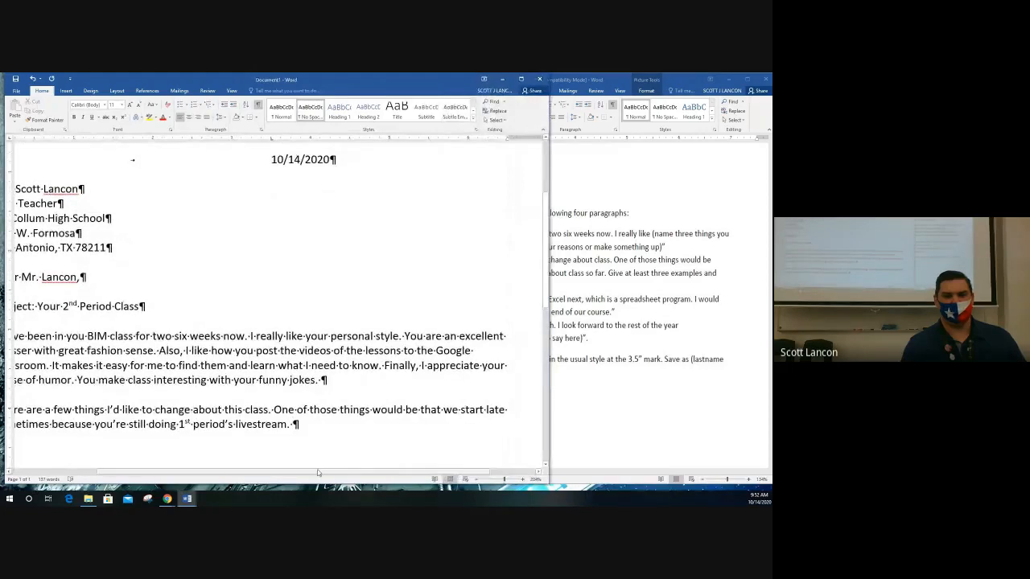
left_click_drag(318, 473, 286, 473)
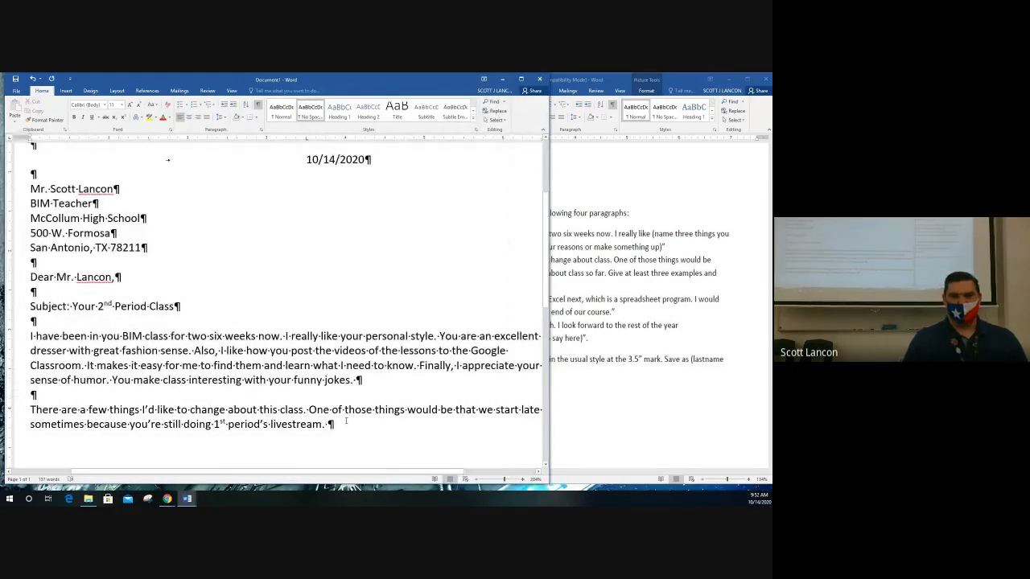
left_click(655, 316)
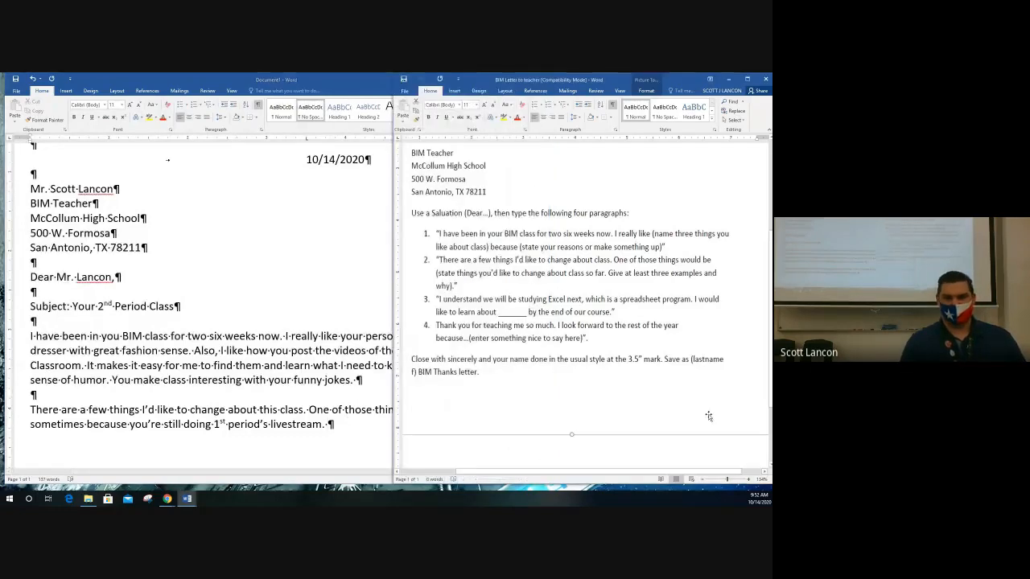
left_click(315, 400)
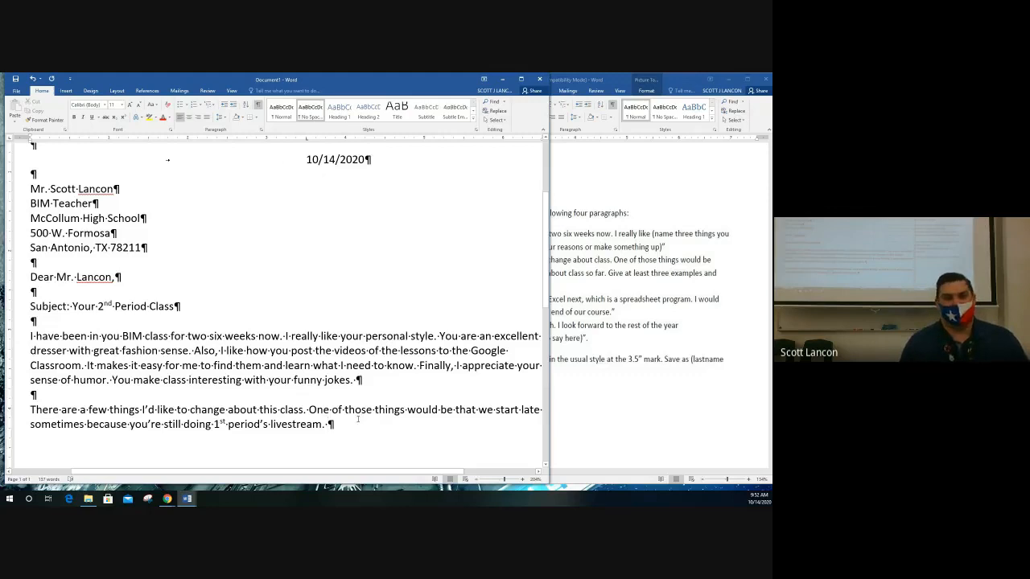
End the second paragraph with 'If you could try to start on time, that would be beneficial.' plus two blank lines.
type("If ")
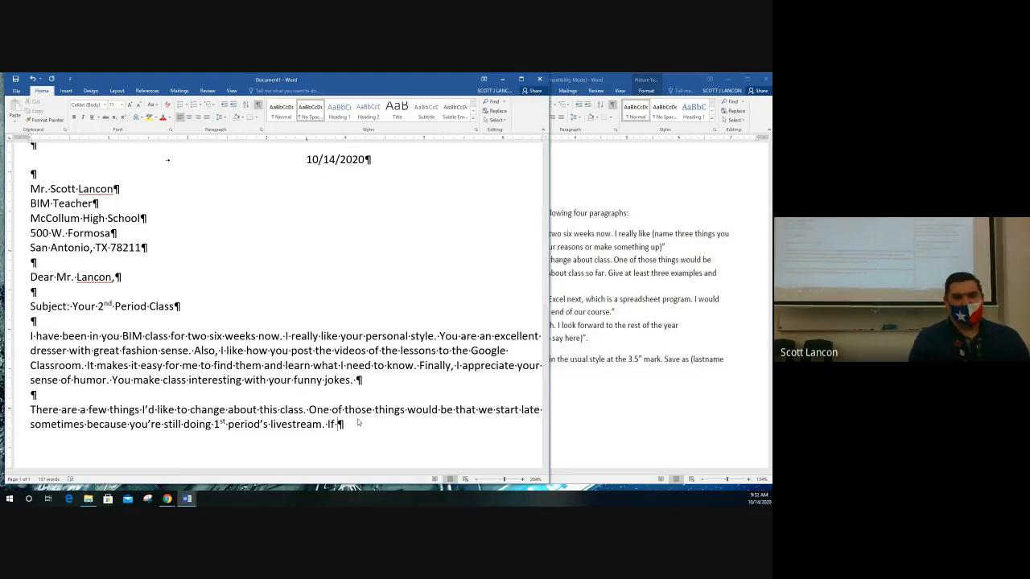
type("you could ")
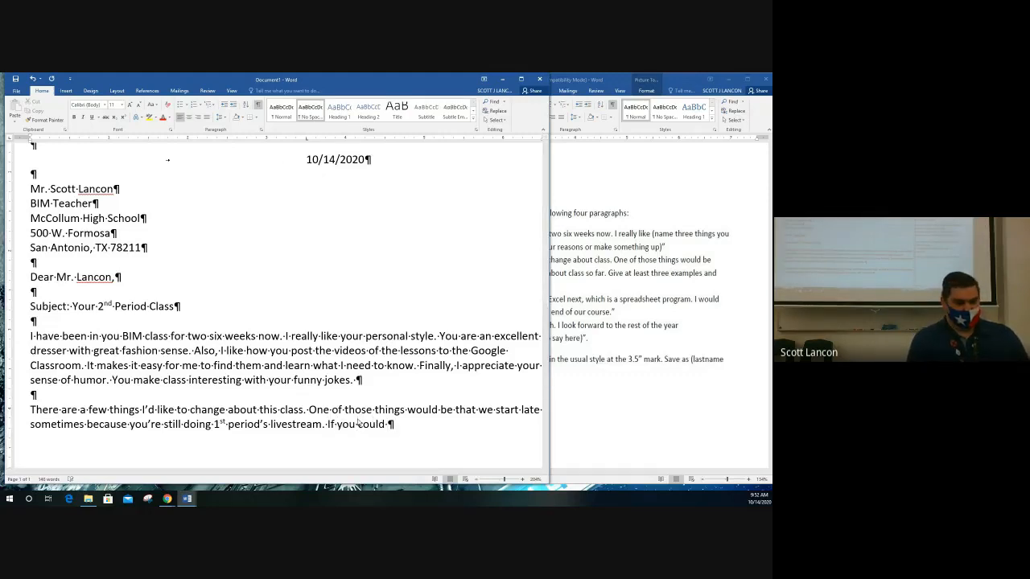
type("try to sta")
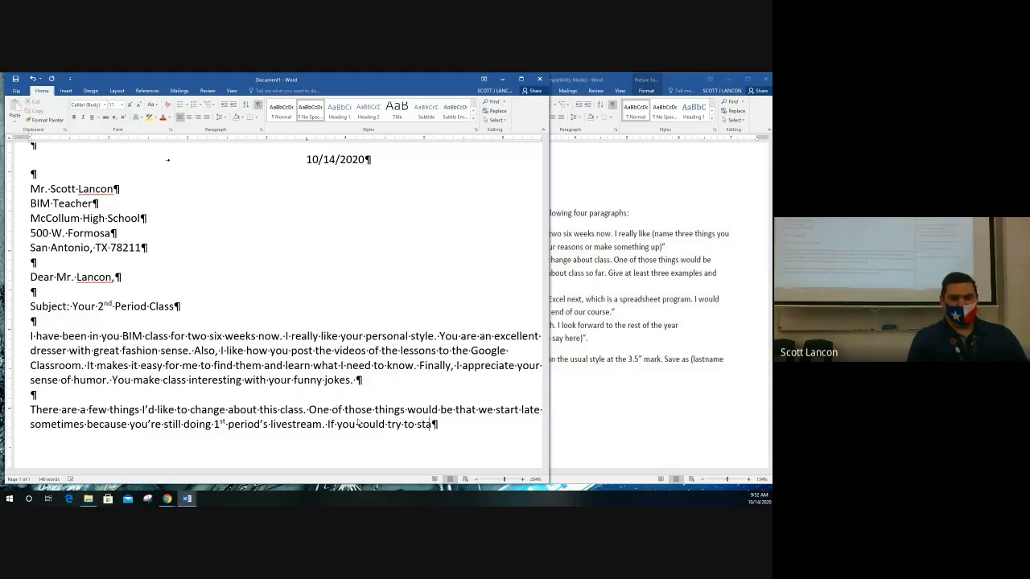
type("rt on time, ")
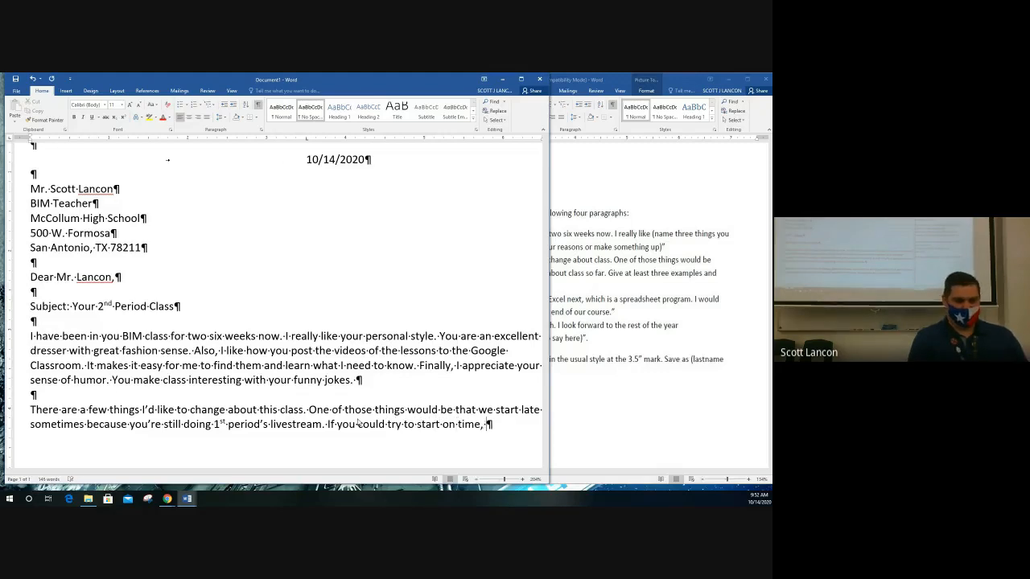
type("that would be")
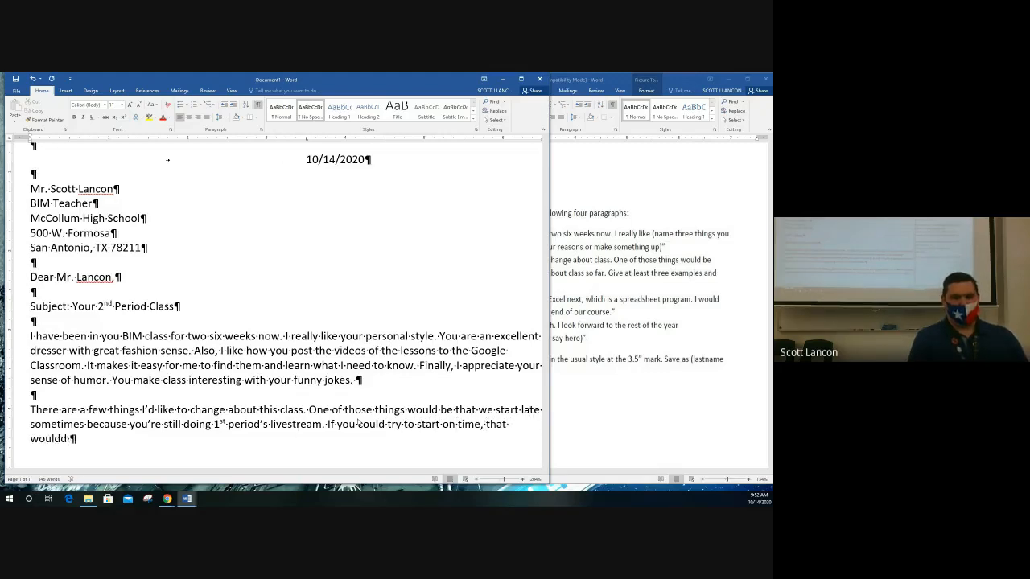
type(" beneficial.")
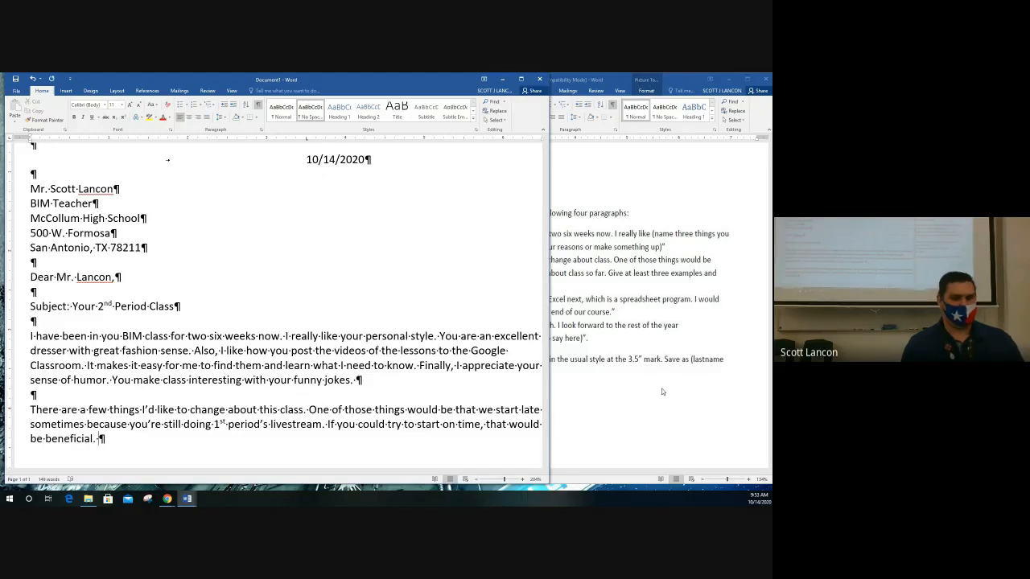
key("Return")
key("Return")
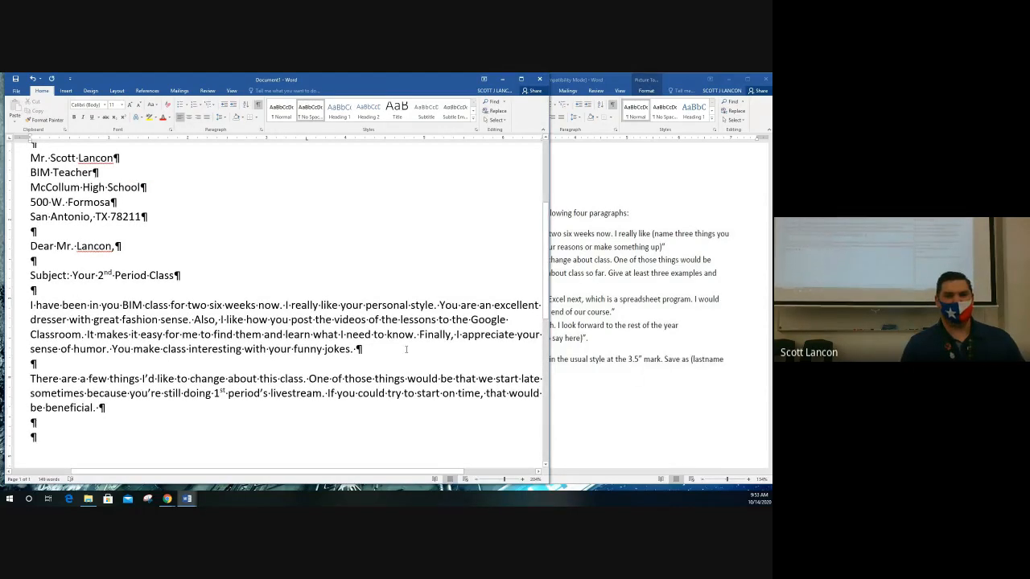
scroll(406, 349, "down", 2)
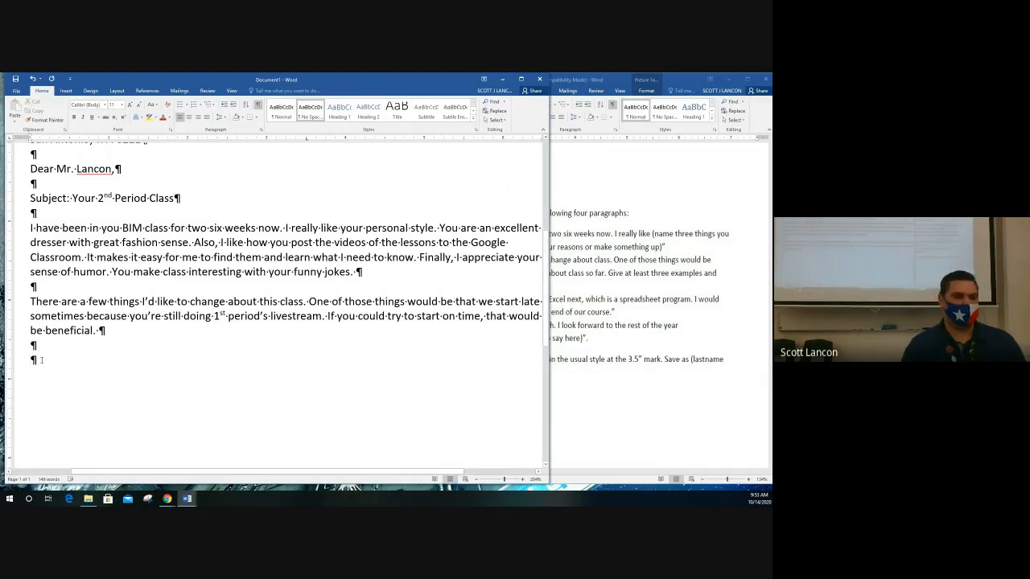
Review the letter's second body paragraph, then bring the BIM Letter to teacher instructions forward.
left_click(599, 377)
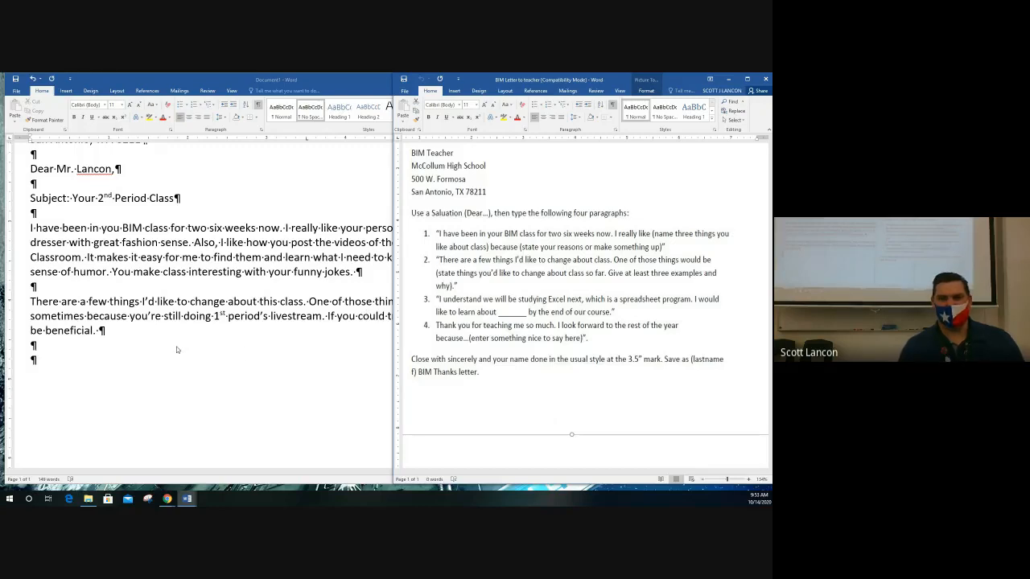
left_click(49, 361)
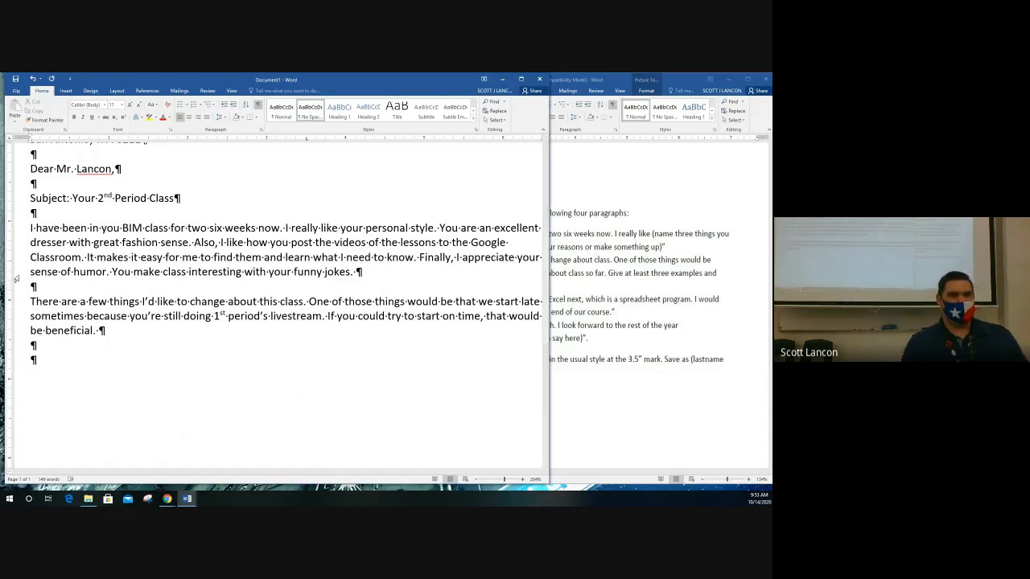
left_click_drag(30, 228, 115, 335)
left_click(115, 335)
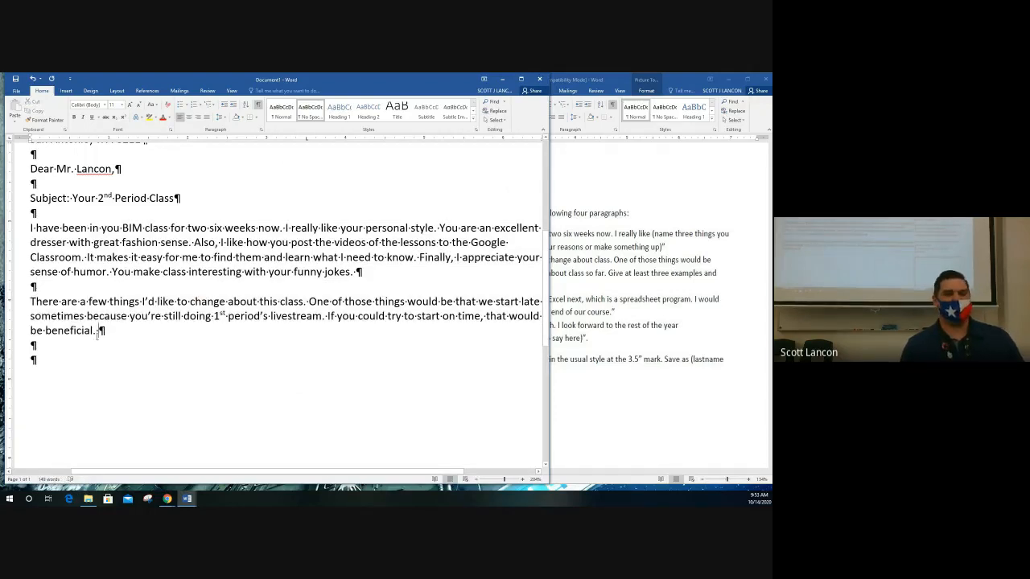
key("shift+Up")
key("shift+Up")
key("shift+Home")
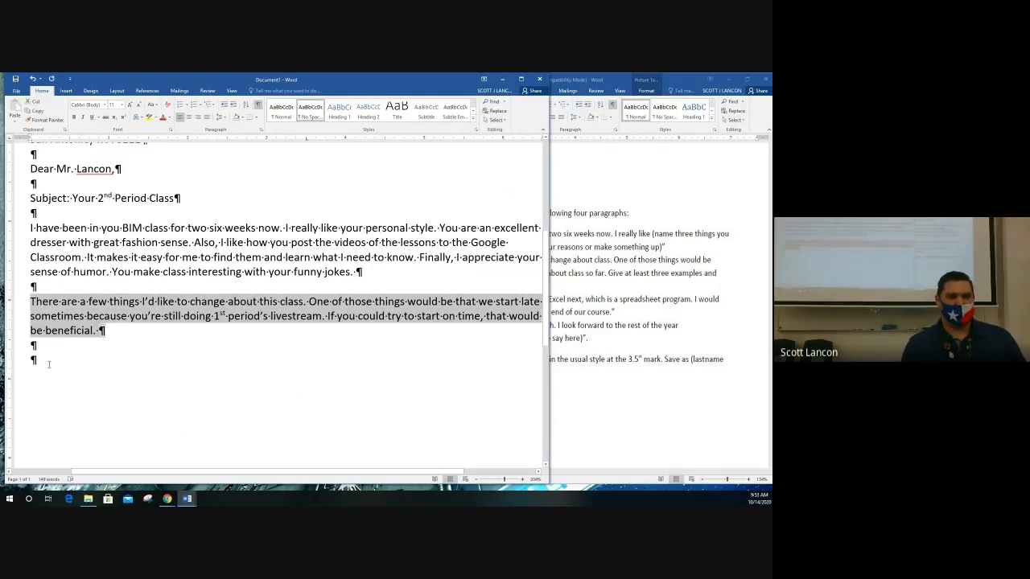
left_click(239, 363)
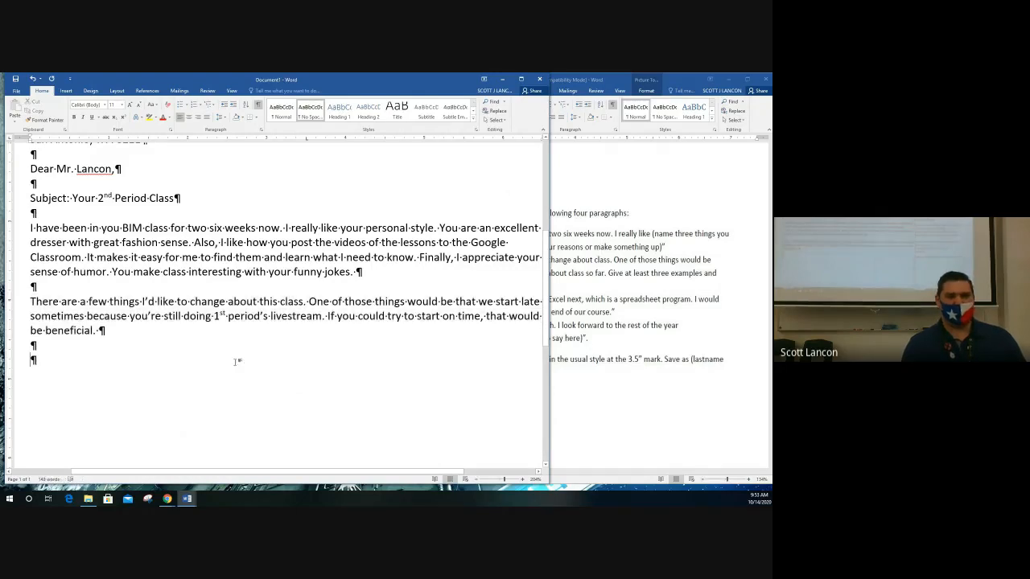
left_click(571, 376)
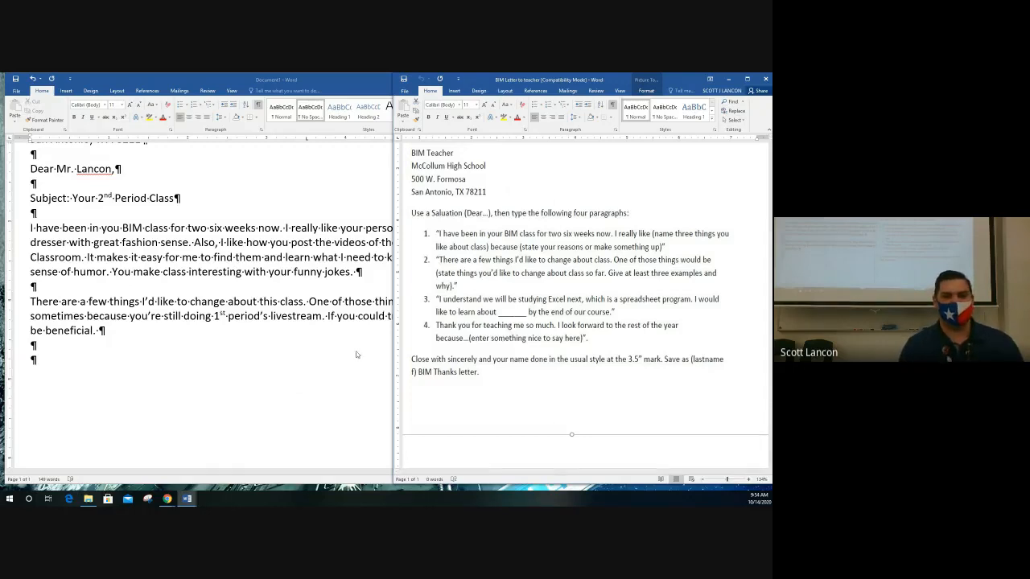
Drag the Document1 window's right edge wider over the instructions.
left_click_drag(393, 354, 427, 344)
Add the paragraph 'Thank you for teaching me so much…' ending 'meet you in person.' plus blank lines.
left_click(270, 360)
type("Thank you for teach")
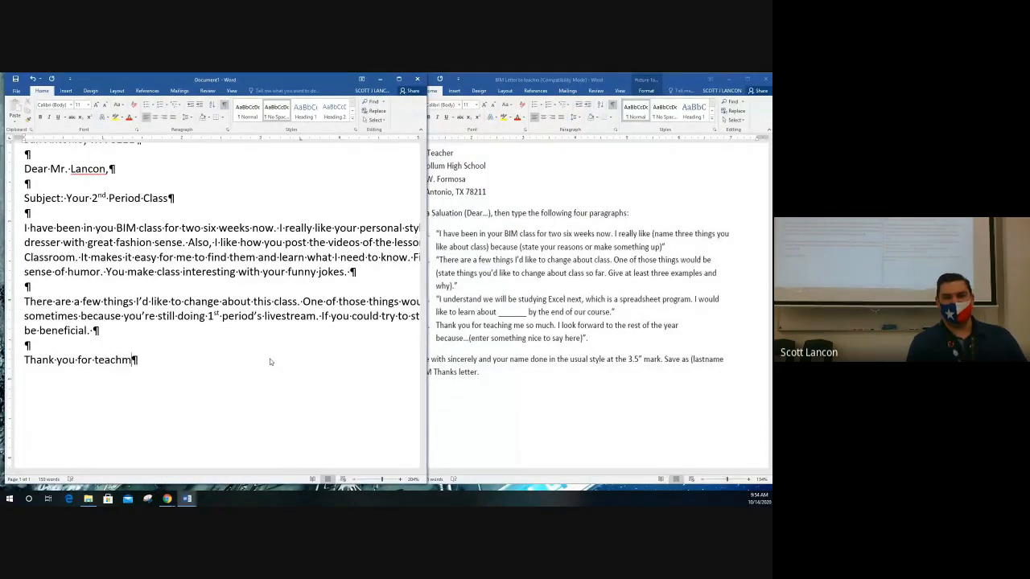
type("ing")
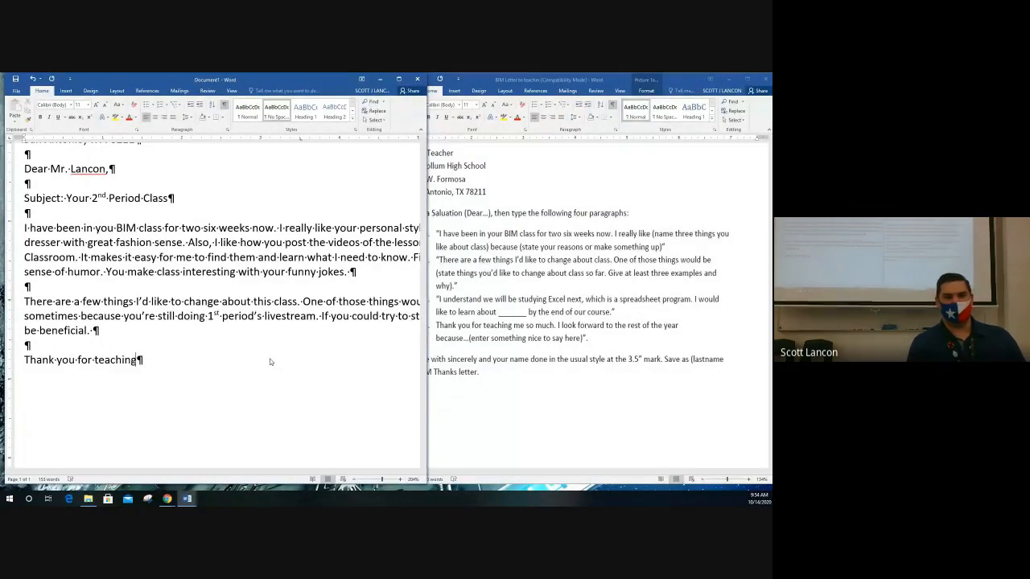
type(" me so muc")
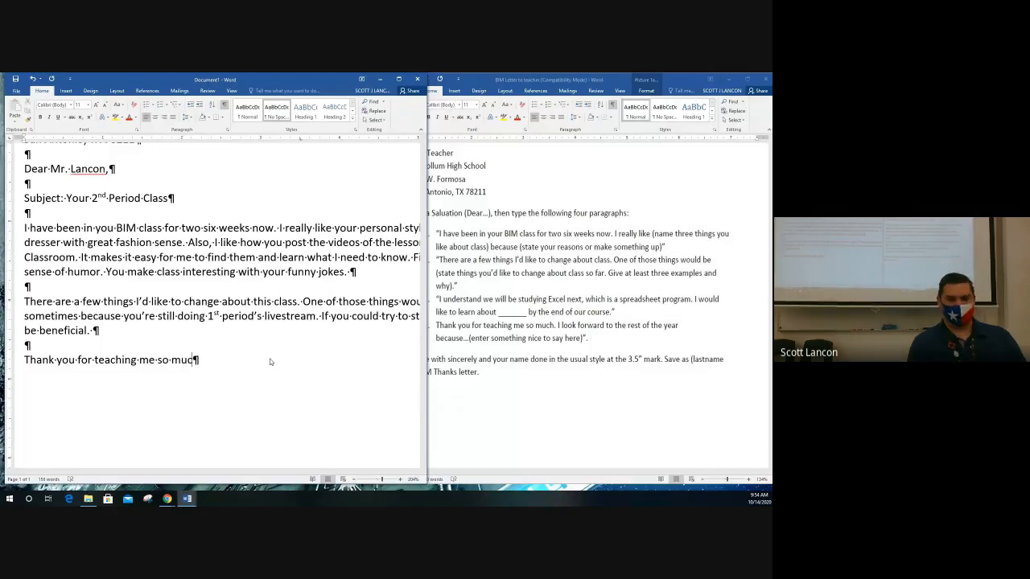
type("h. I ")
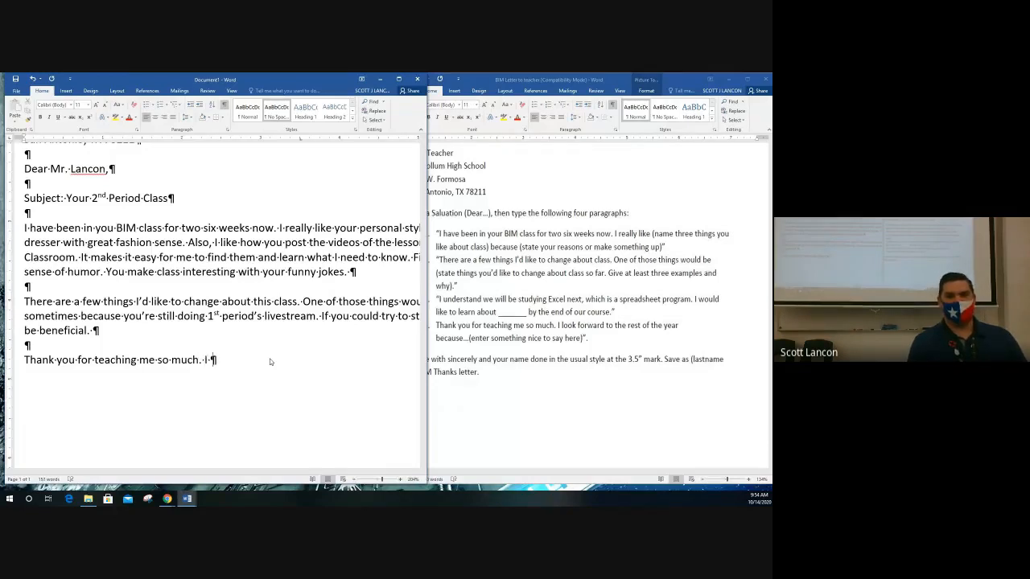
type("look forward")
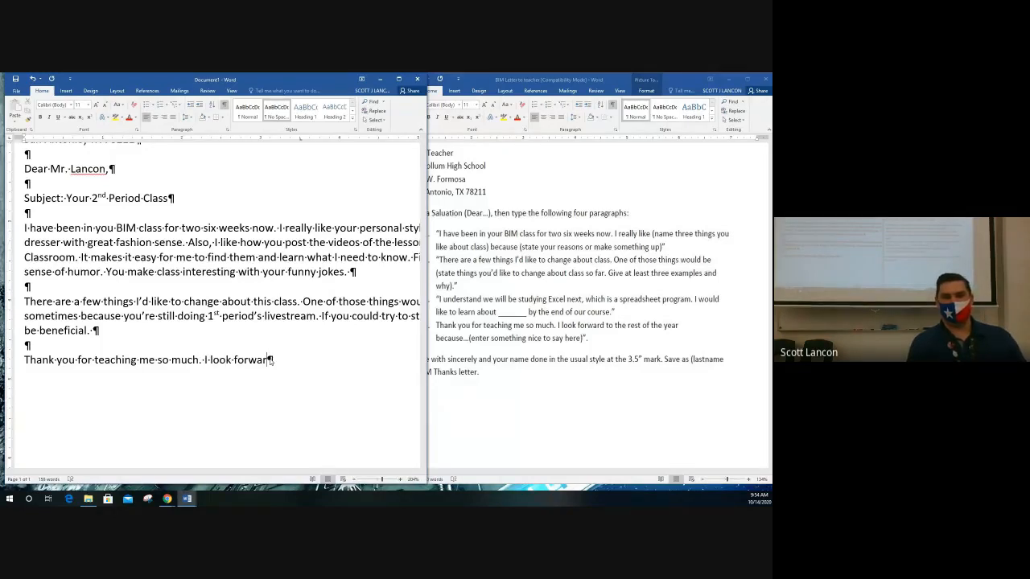
type(" to the")
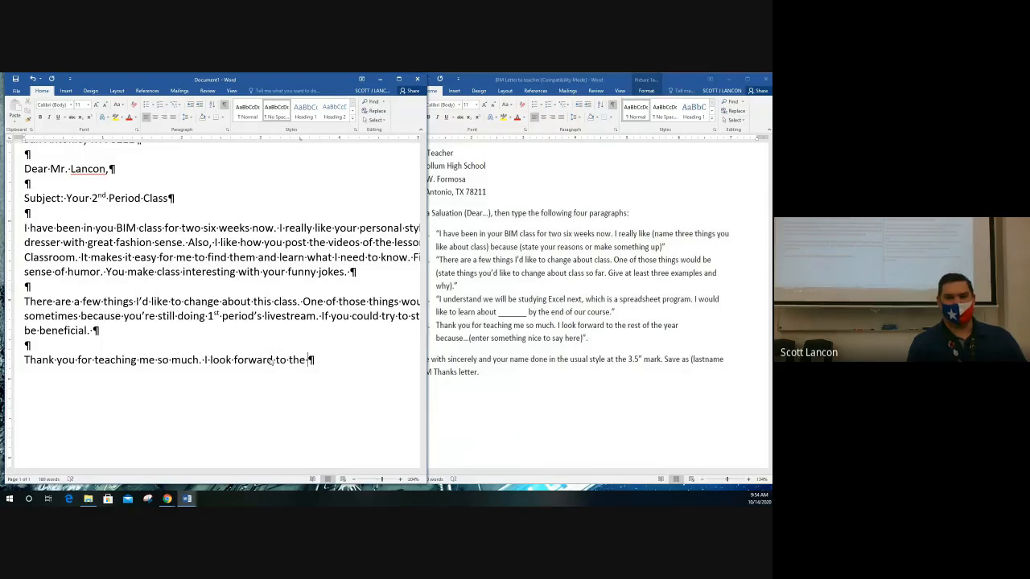
type(" rest ")
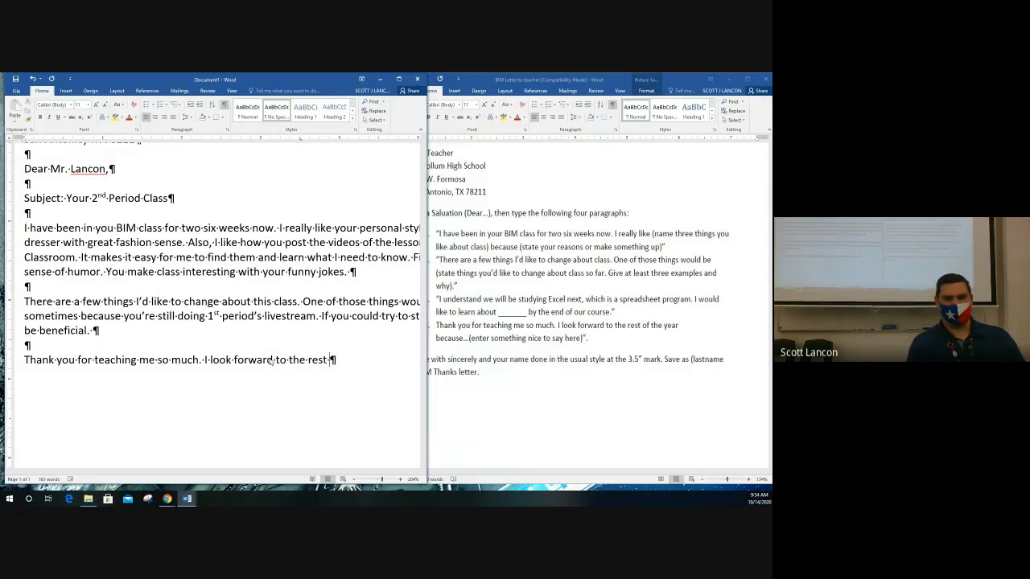
type("of the year.")
key("BackSpace")
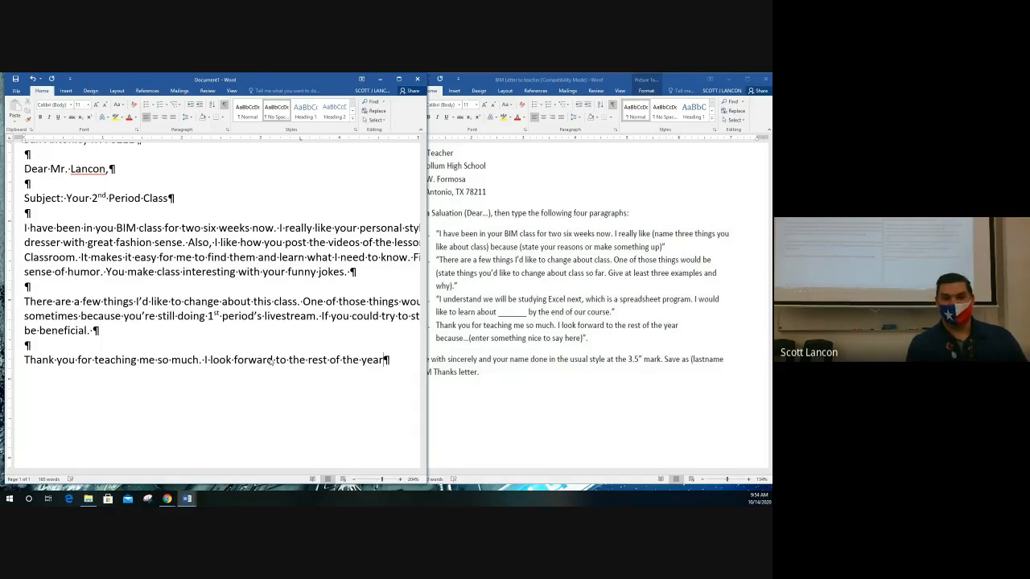
type("bea")
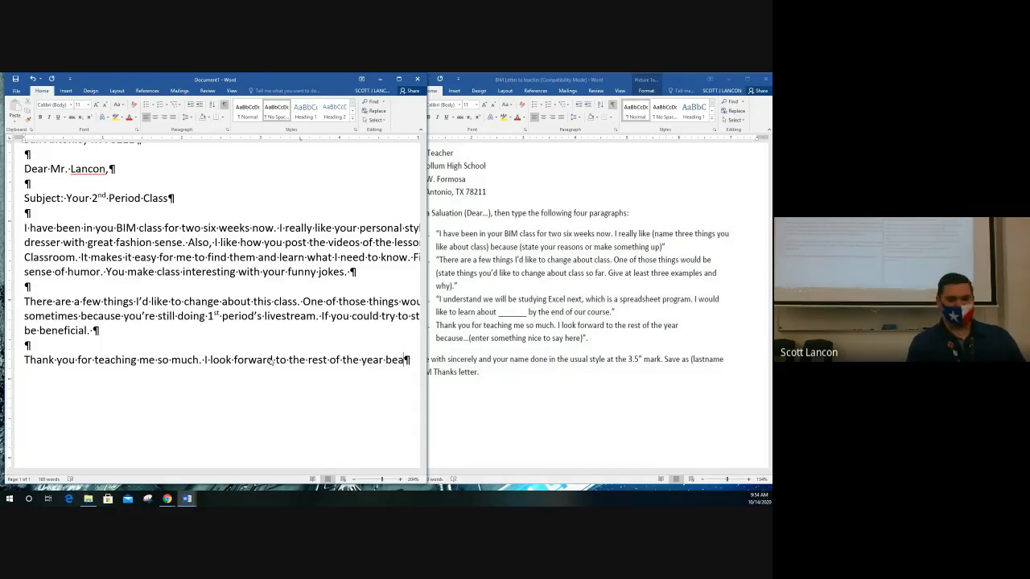
type("cuse")
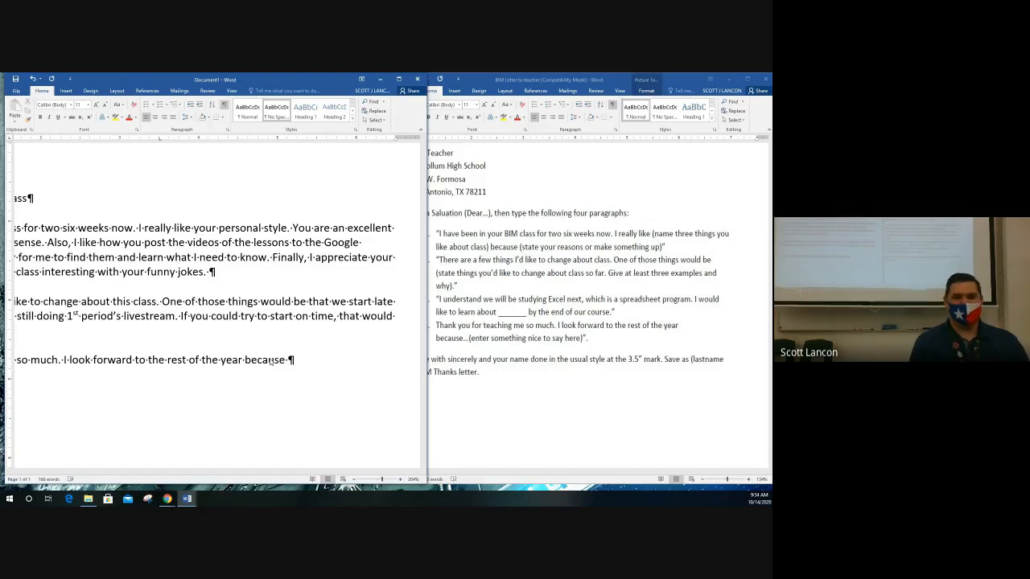
type("I will get to meet you")
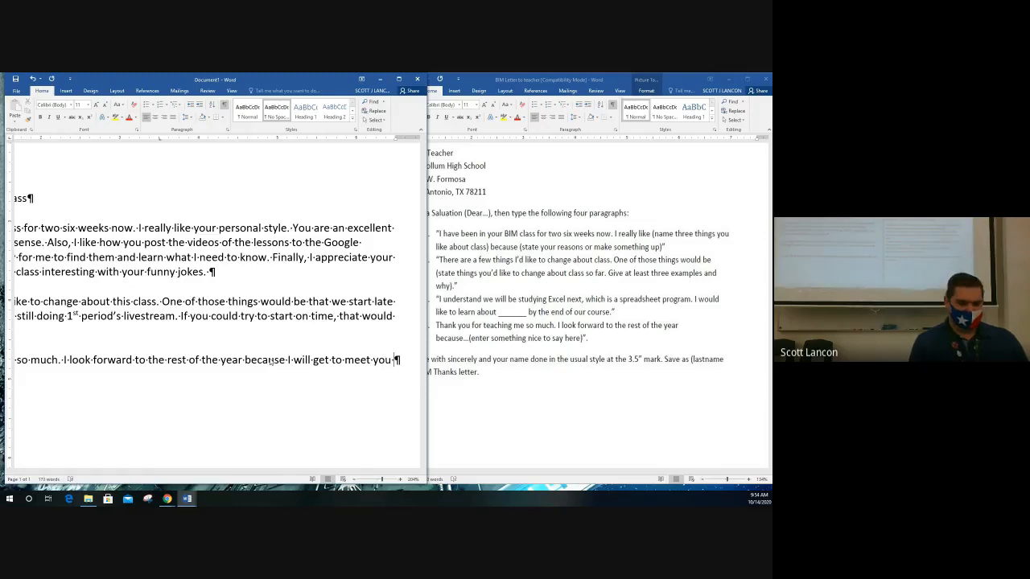
type(" in person.")
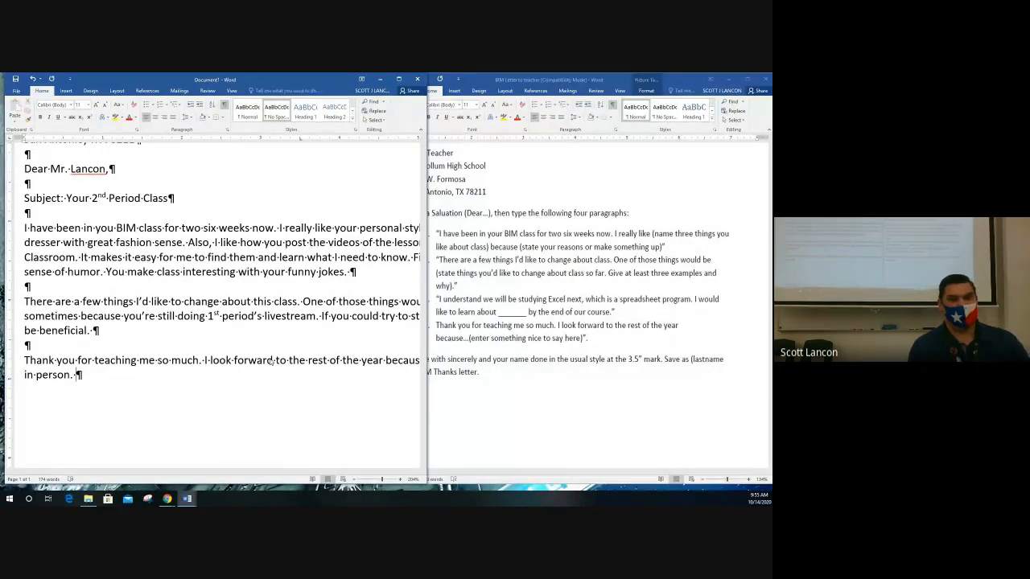
key("Return")
key("Return")
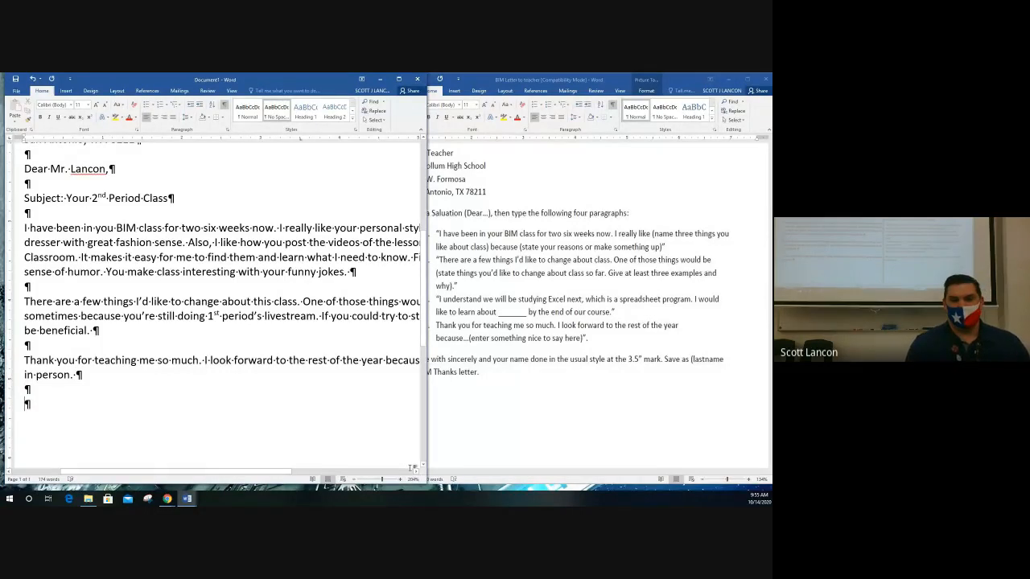
After checking the instructions, set a 3.5-inch ruler tab stop for the closing.
left_click(472, 421)
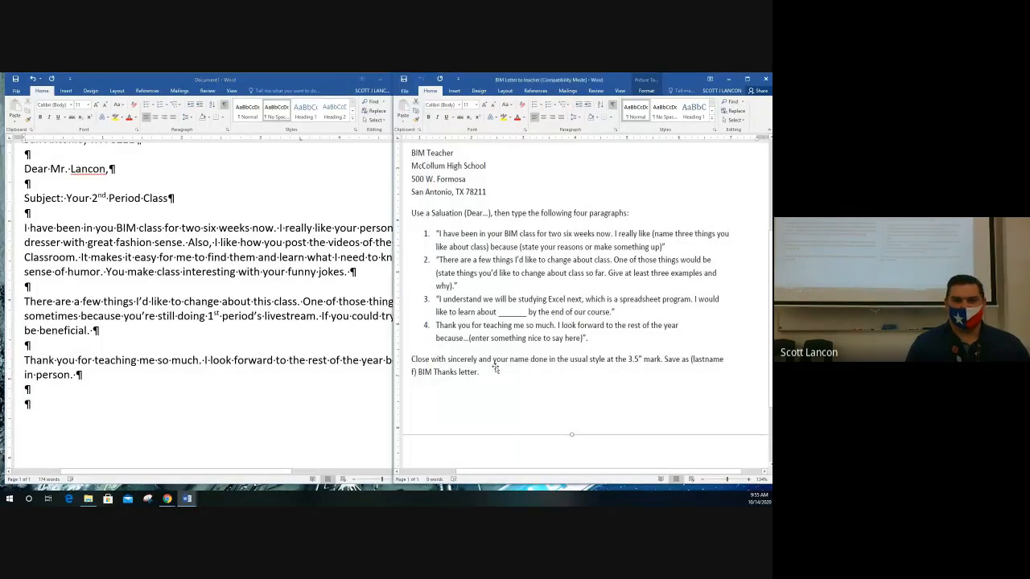
left_click(238, 404)
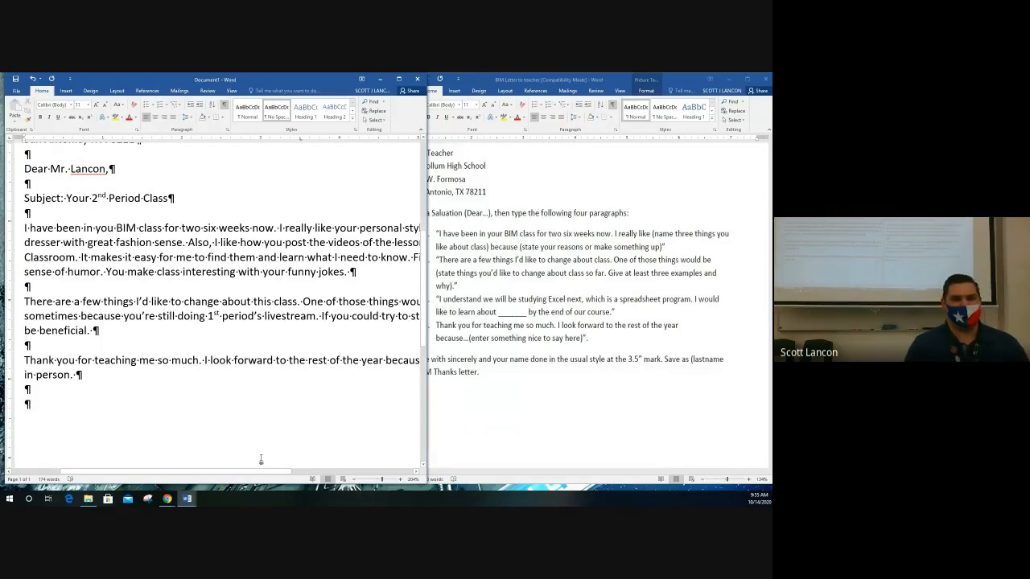
scroll(239, 427, "down", 3)
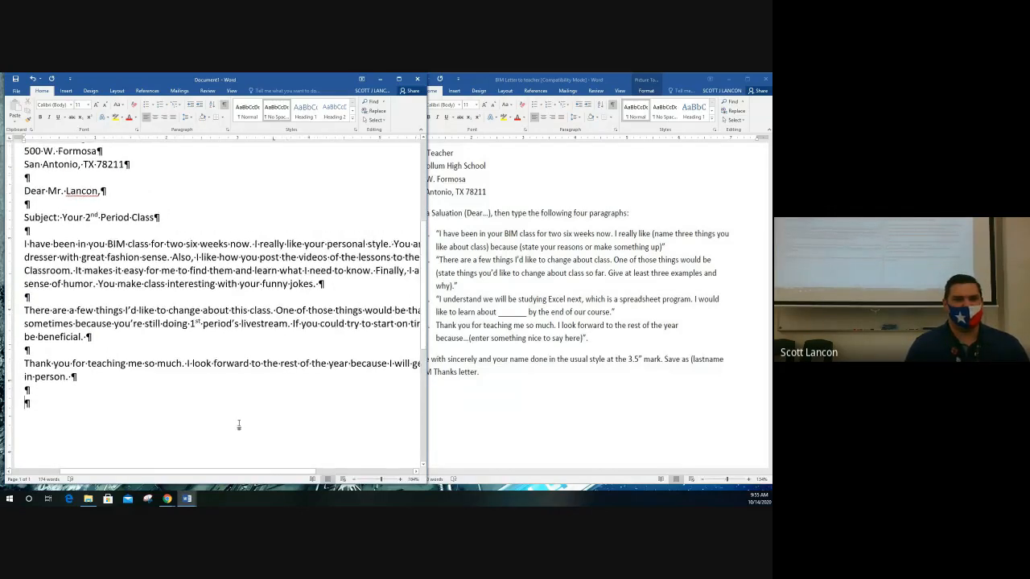
scroll(239, 425, "down", 2)
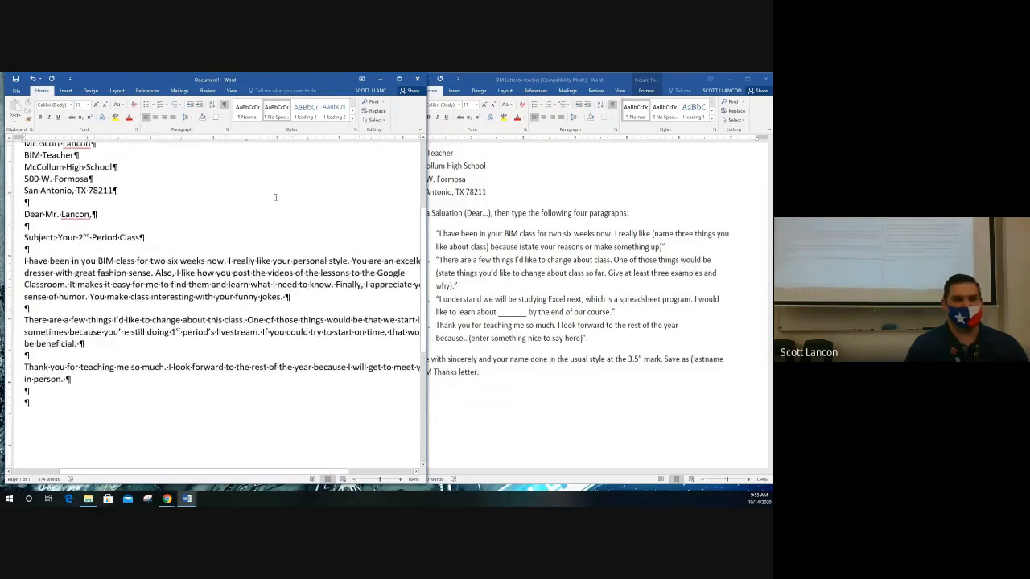
left_click(245, 141)
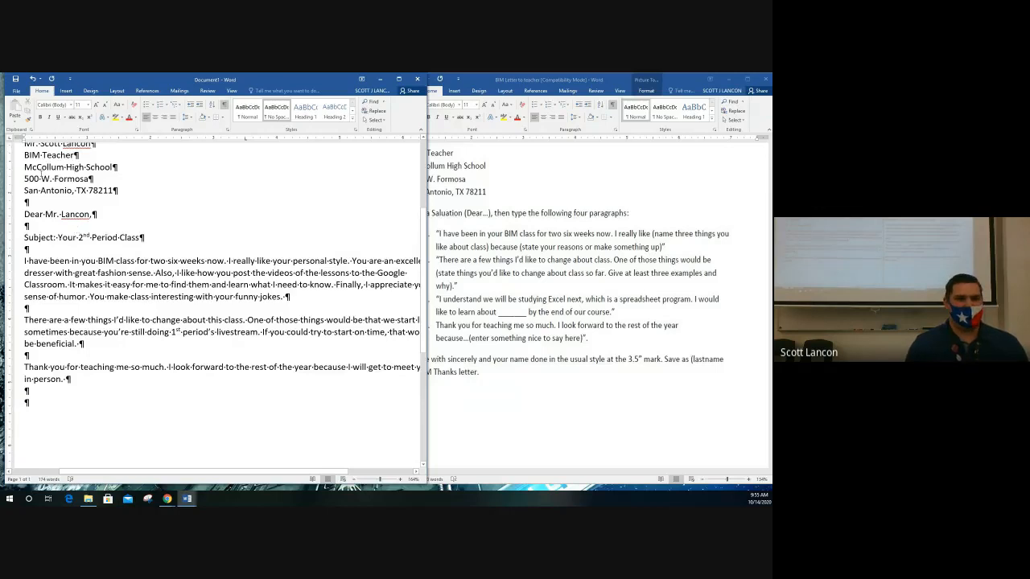
scroll(36, 181, "up", 1)
Tab the empty line below the thank-you paragraph to the 3.5-inch stop.
left_click_drag(24, 175, 27, 434)
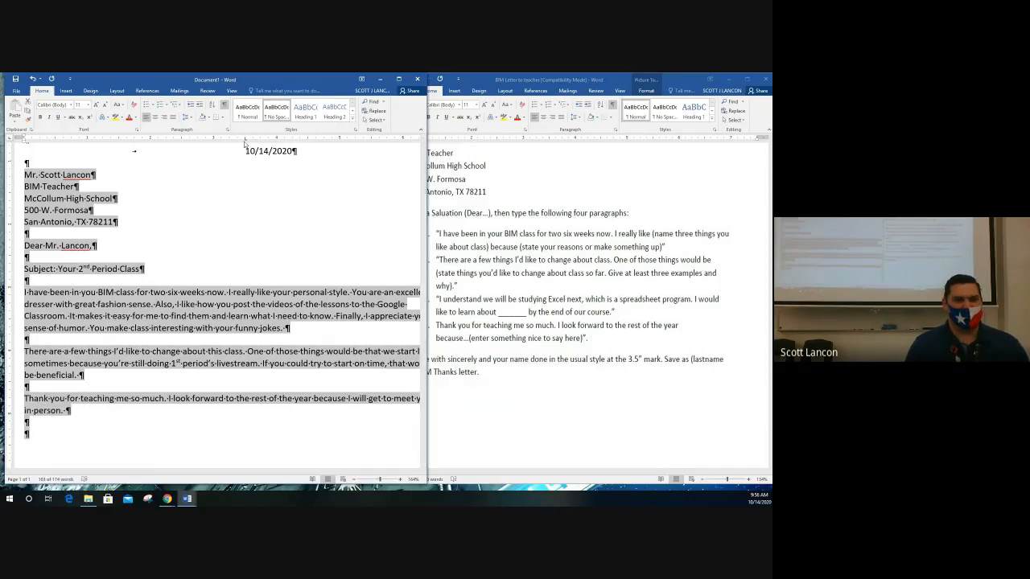
left_click(104, 437)
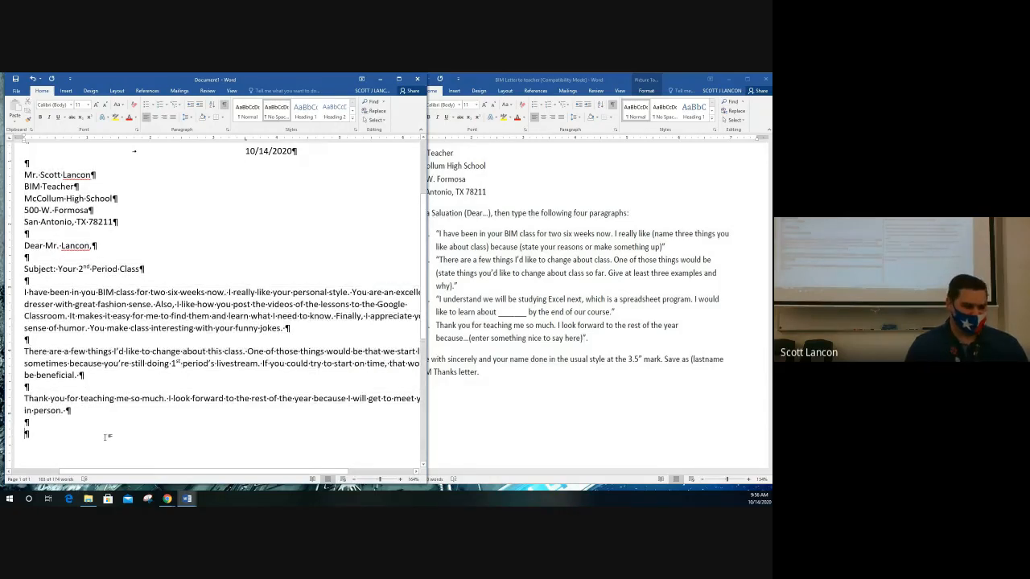
key("Tab")
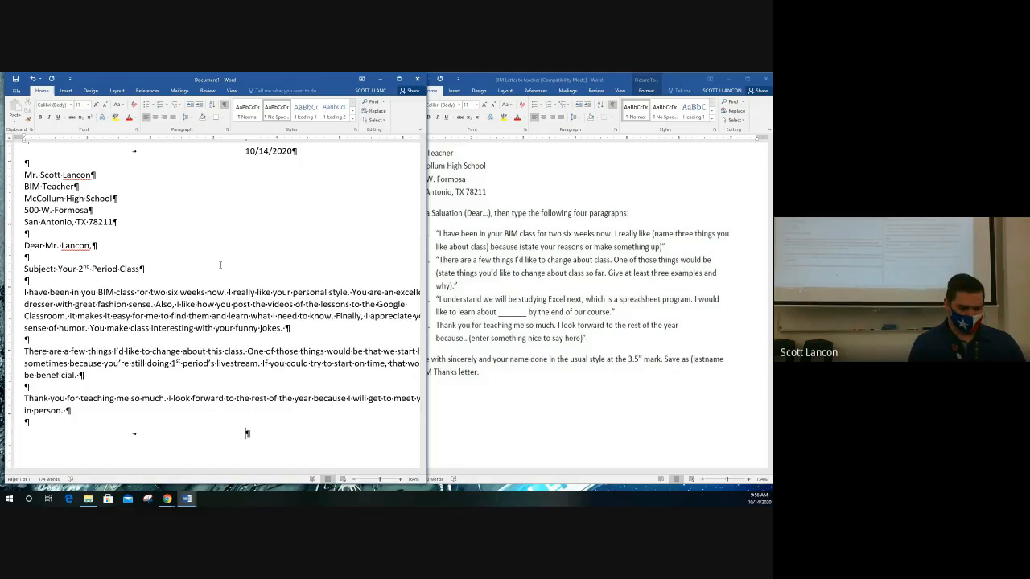
Type 'Very Respectfully,' at 3.5 inches, leave signature space, and tab the next line.
type("Very Respectfully,")
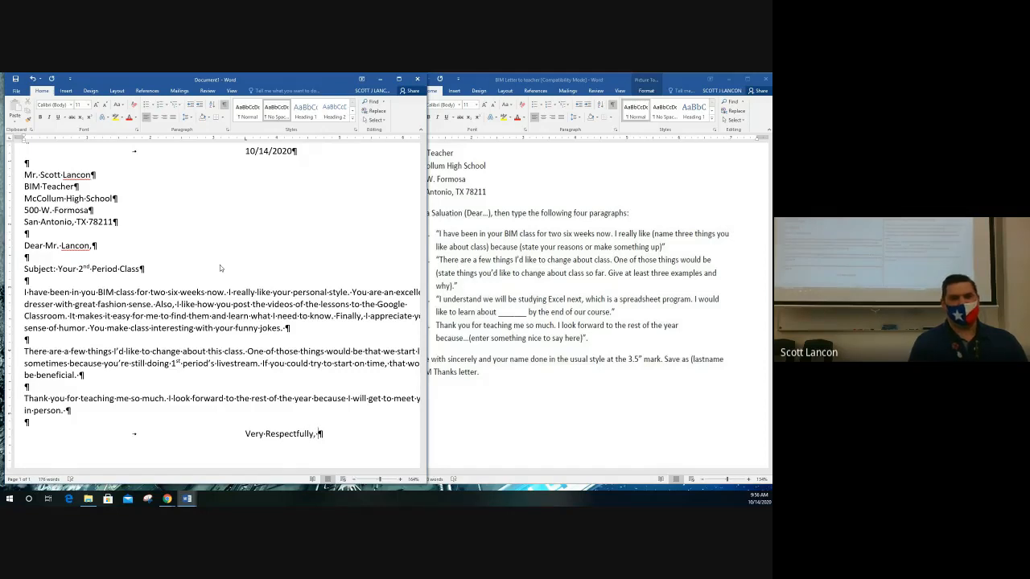
scroll(278, 263, "down", 3)
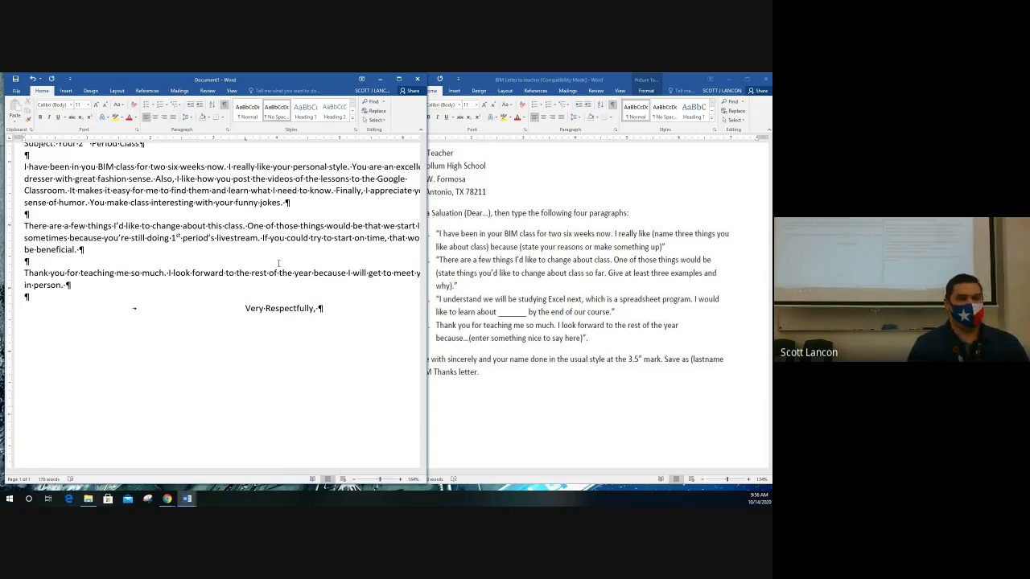
key("Return")
key("Return")
key("Return")
key("Return")
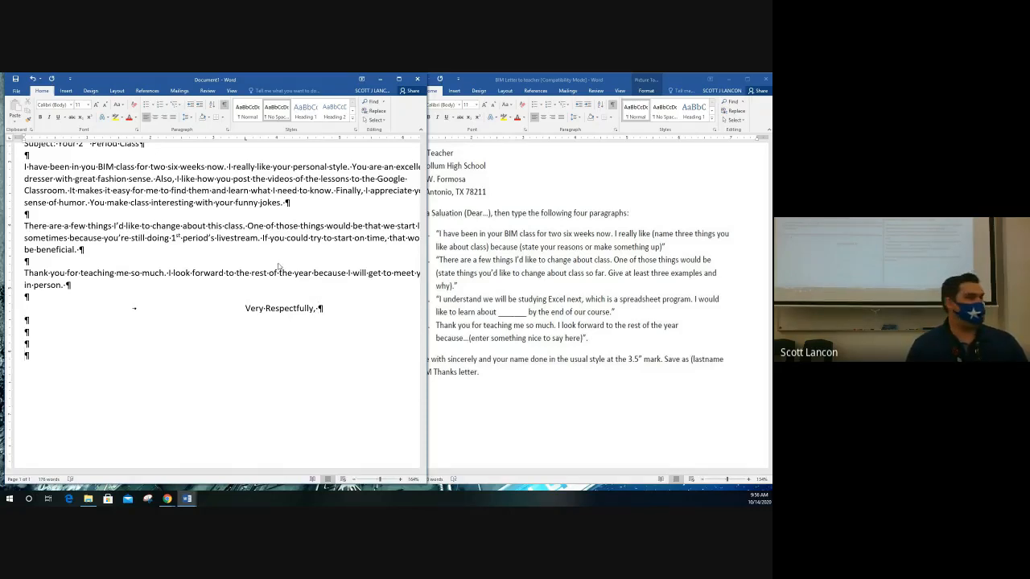
key("Tab")
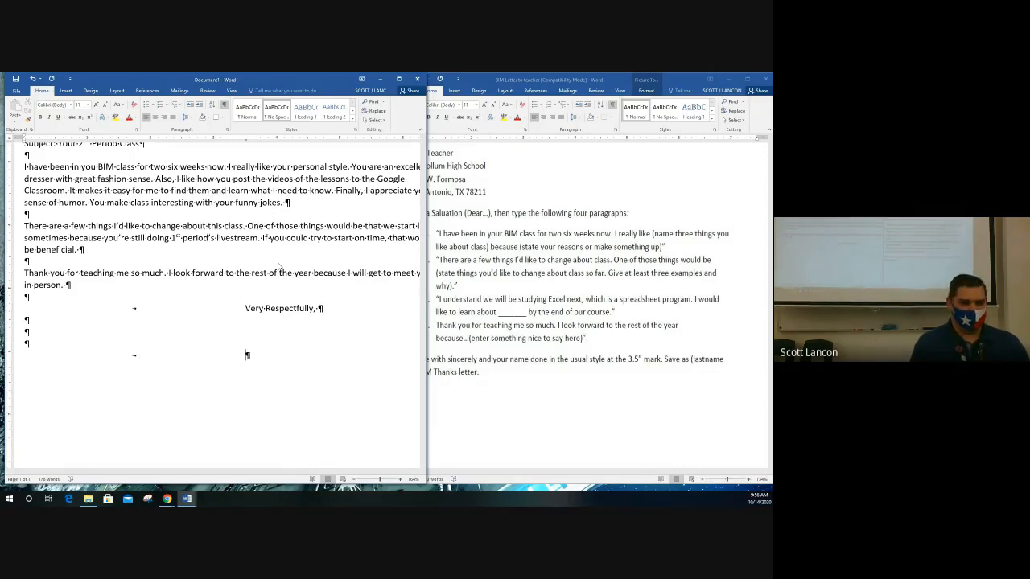
Type the student's name and '2nd Period Student' on separate lines at the 3.5-inch tab.
type("Scott")
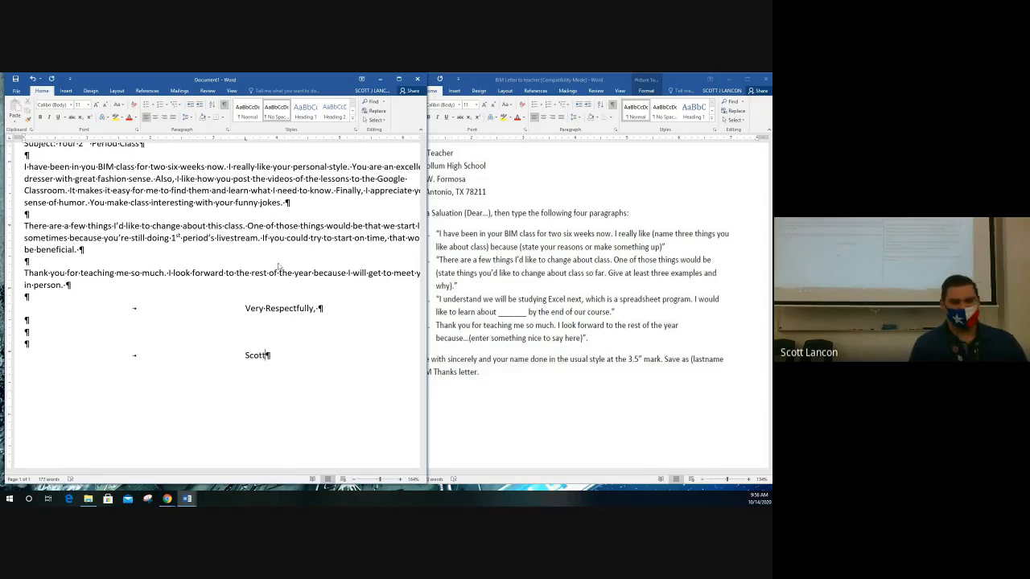
key("BackSpace")
key("BackSpace")
key("BackSpace")
key("BackSpace")
key("BackSpace")
type("Bob Ross")
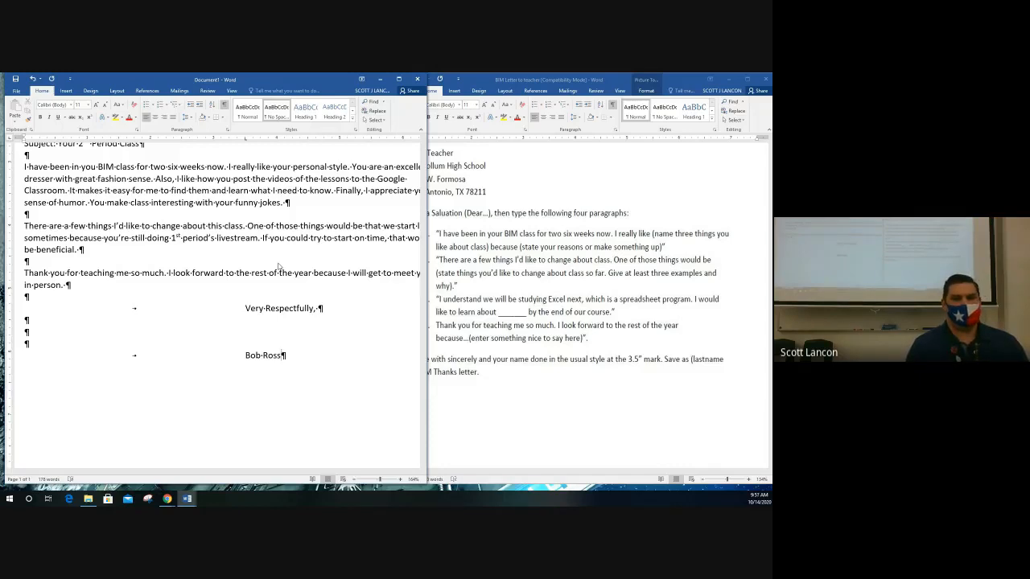
key("Return")
key("Tab")
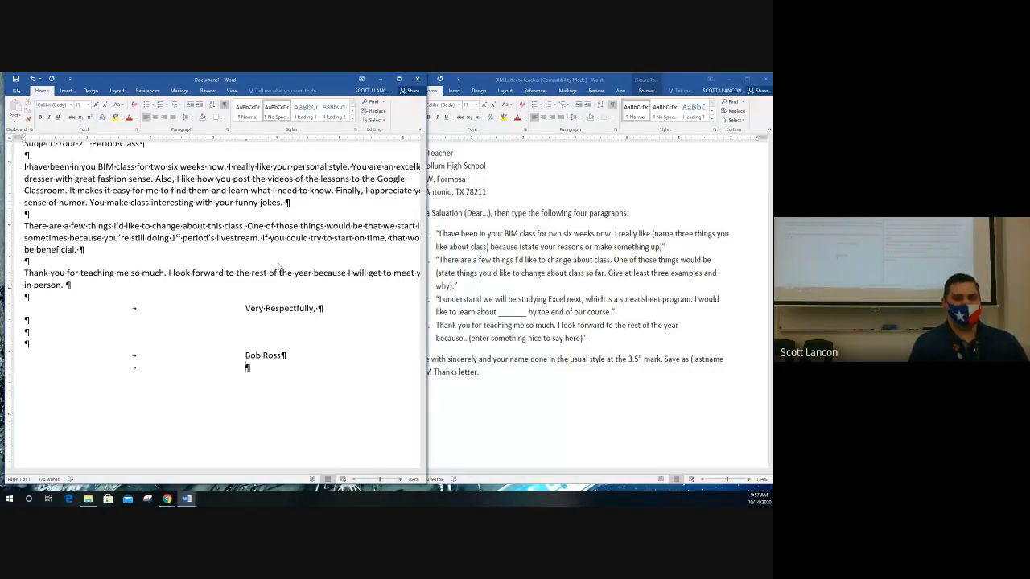
type("2nd Period Student")
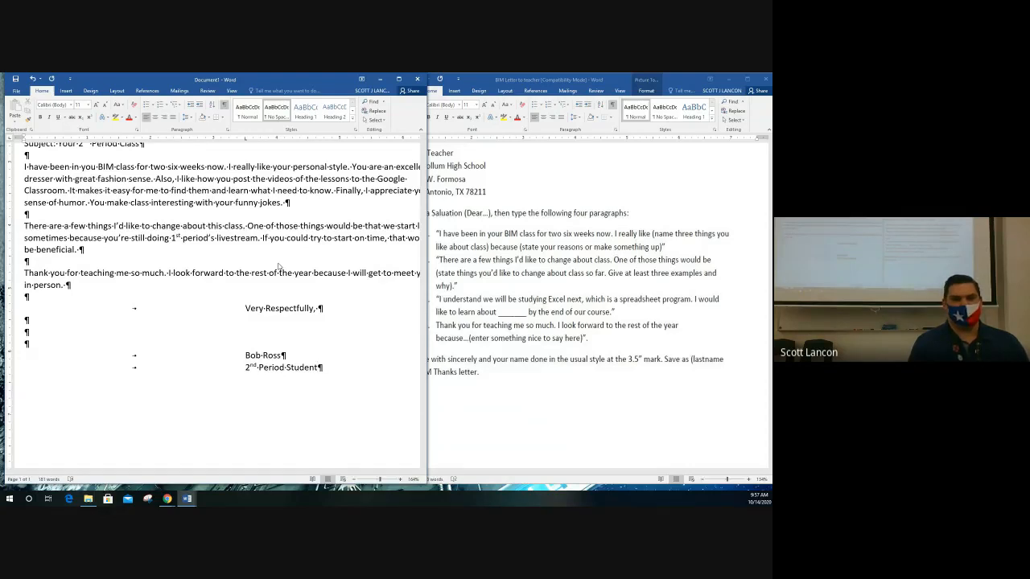
key("Return")
key("Return")
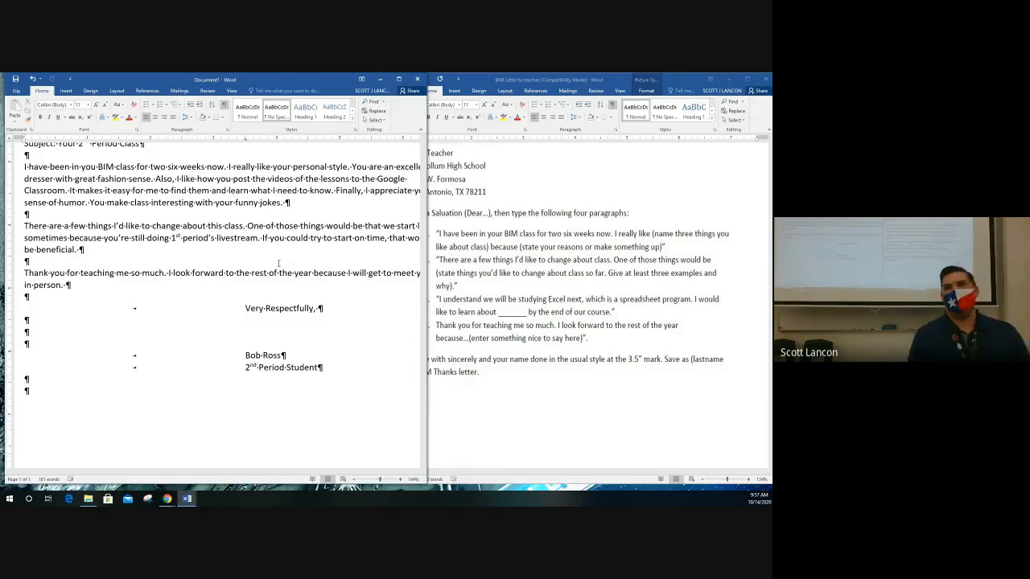
type("Ens")
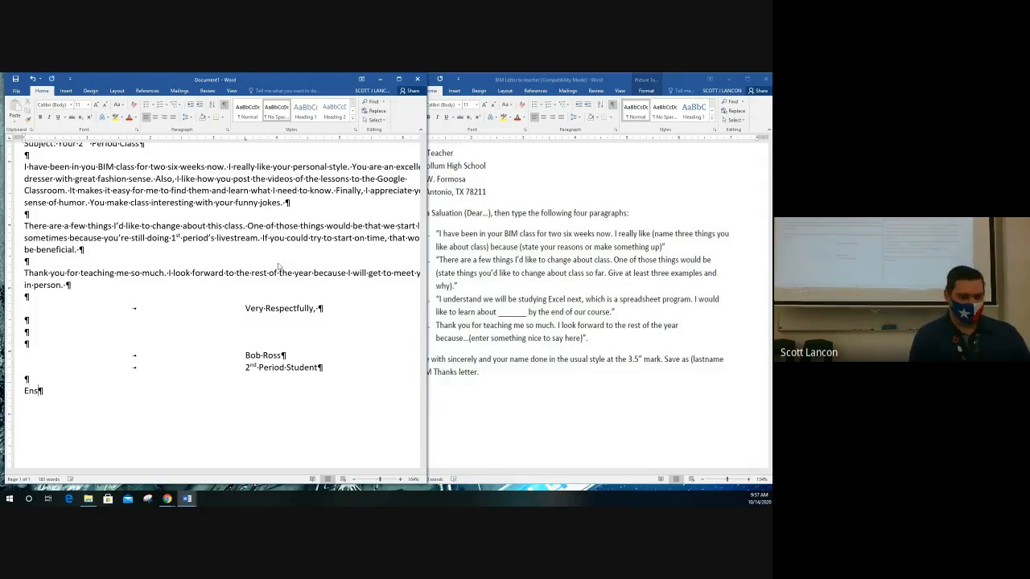
type("closure")
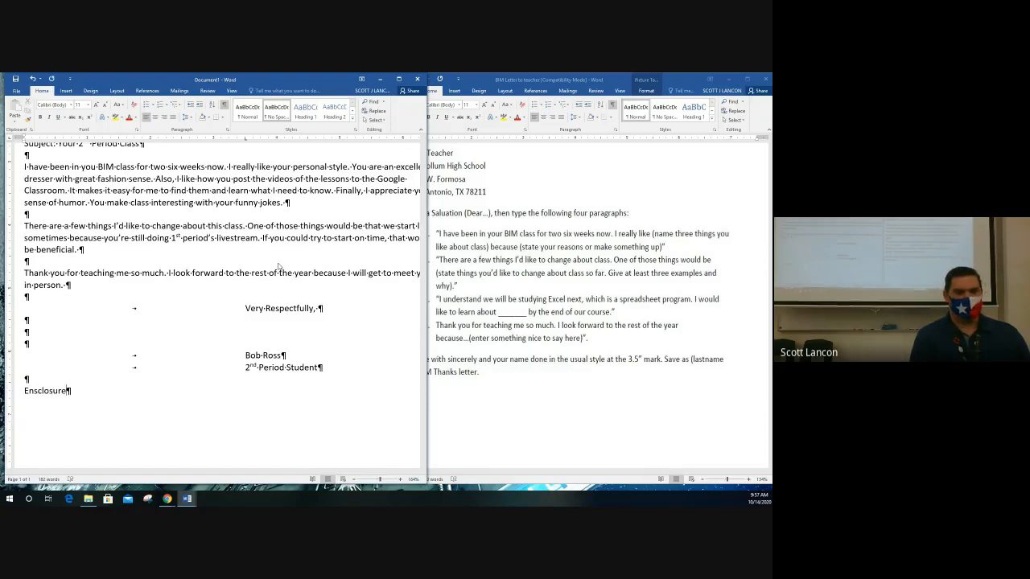
key("BackSpace")
key("BackSpace")
key("BackSpace")
key("BackSpace")
key("BackSpace")
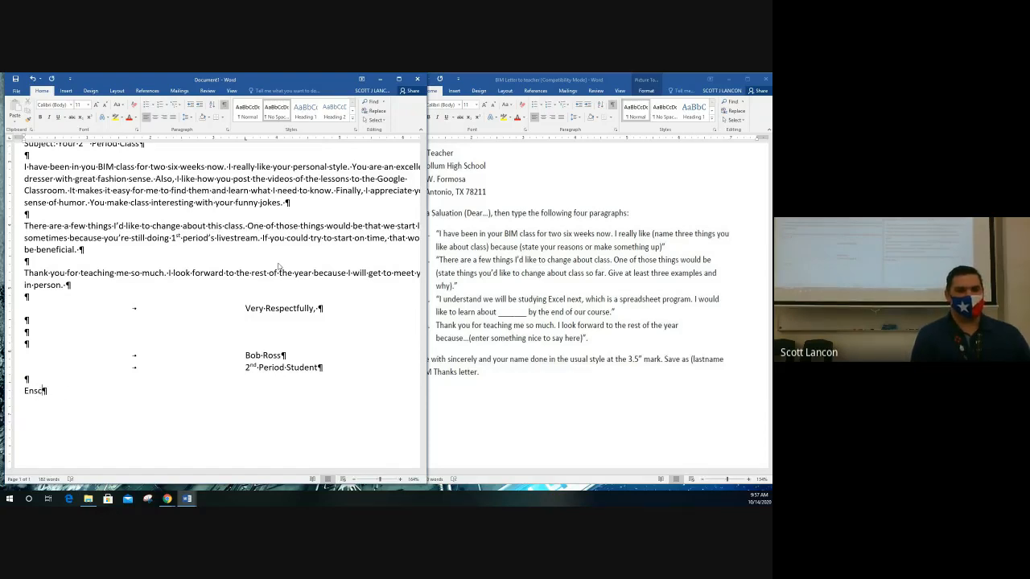
type("c")
key("BackSpace")
type("nclosure")
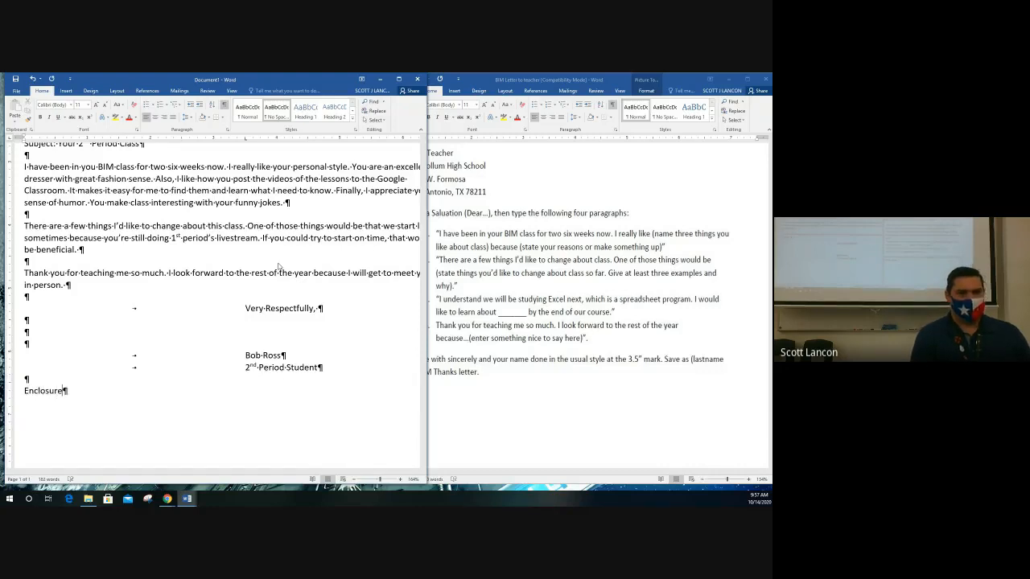
type(":")
key("Return")
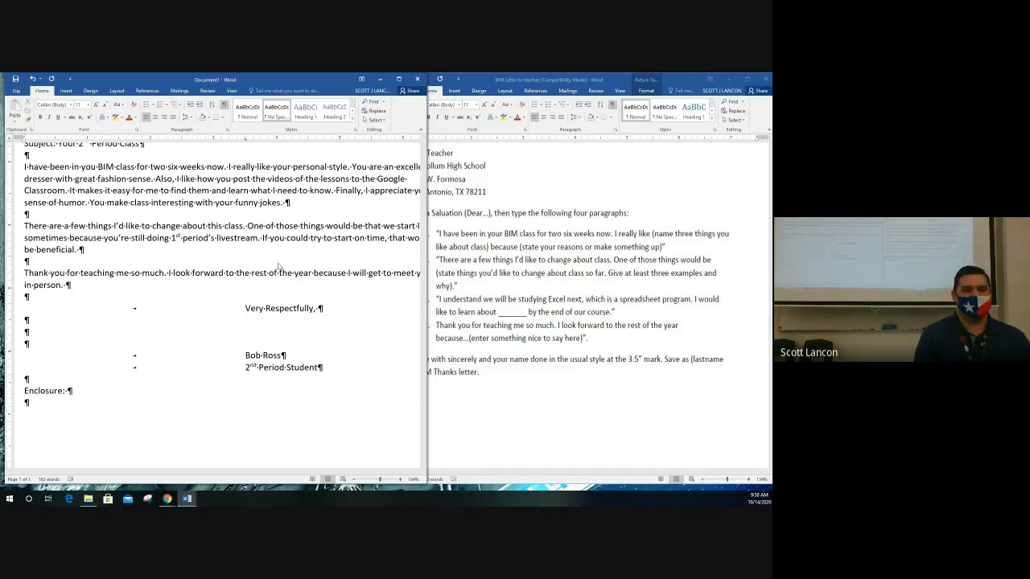
key("shift+Up")
key("BackSpace")
key("BackSpace")
key("Return")
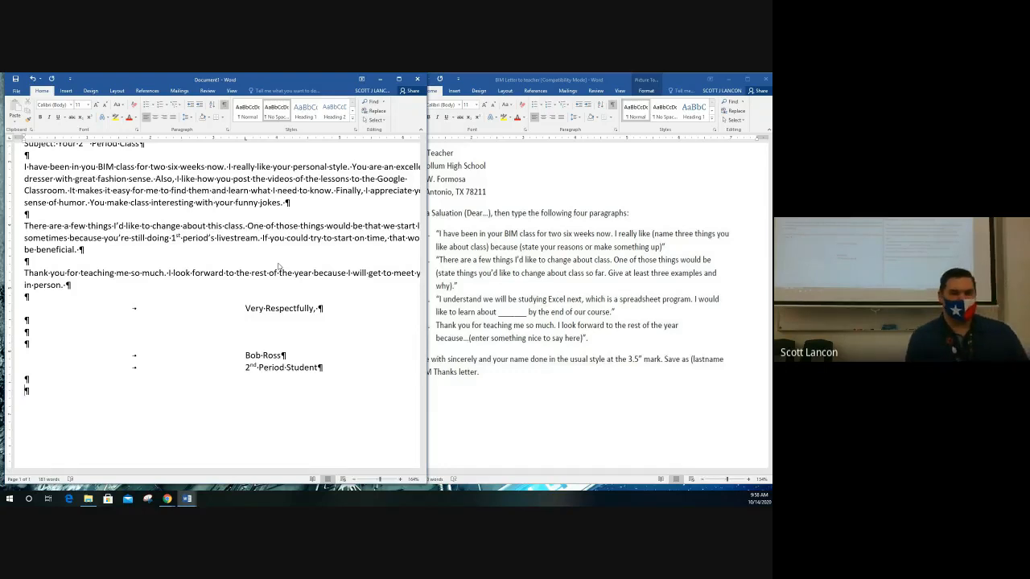
Type 'Copy to:' followed by the department head's name and 'CTE Department Head', then a new line.
type("C")
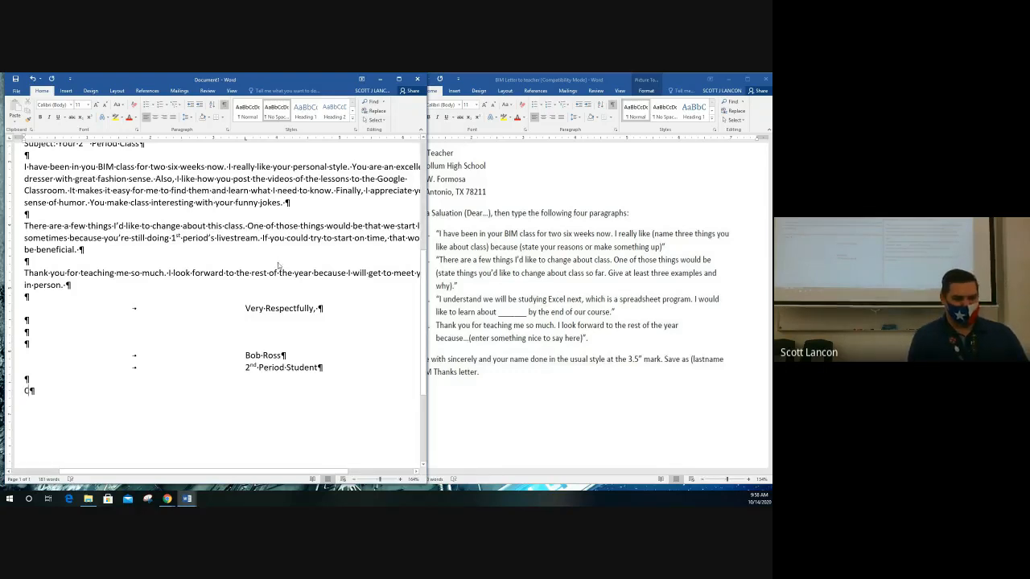
type("opy:")
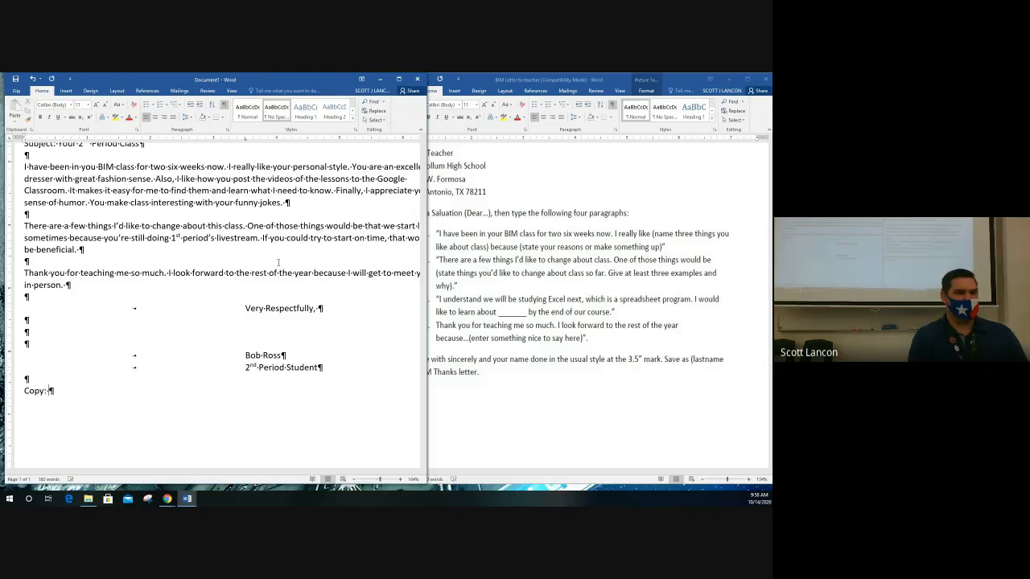
key("BackSpace")
key("BackSpace")
type("to:")
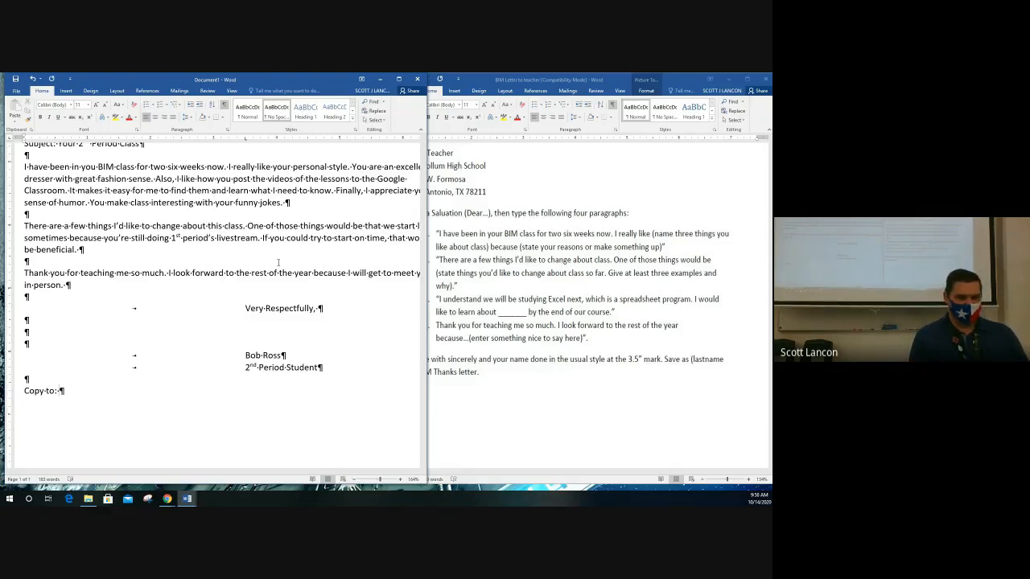
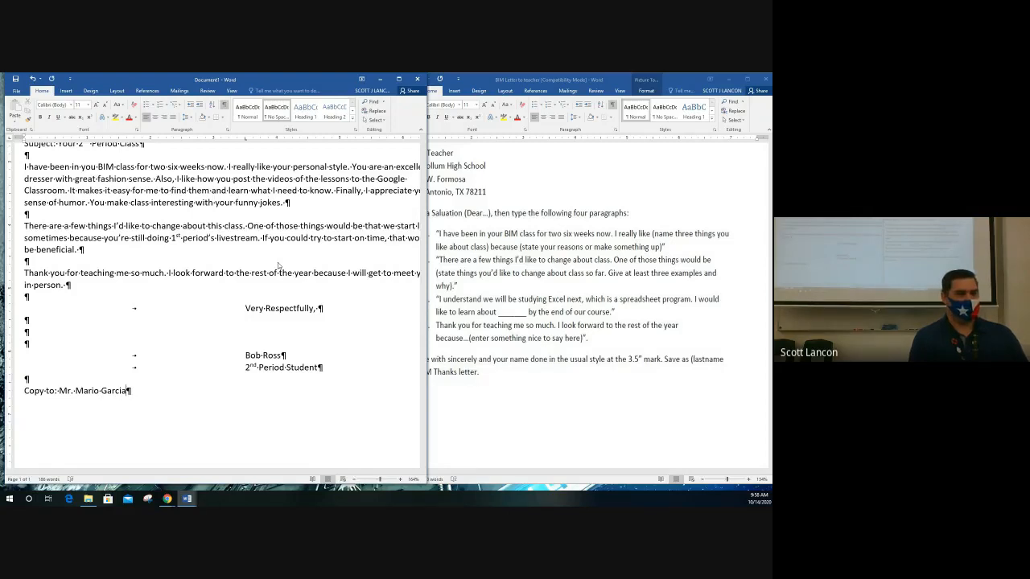
type(", ")
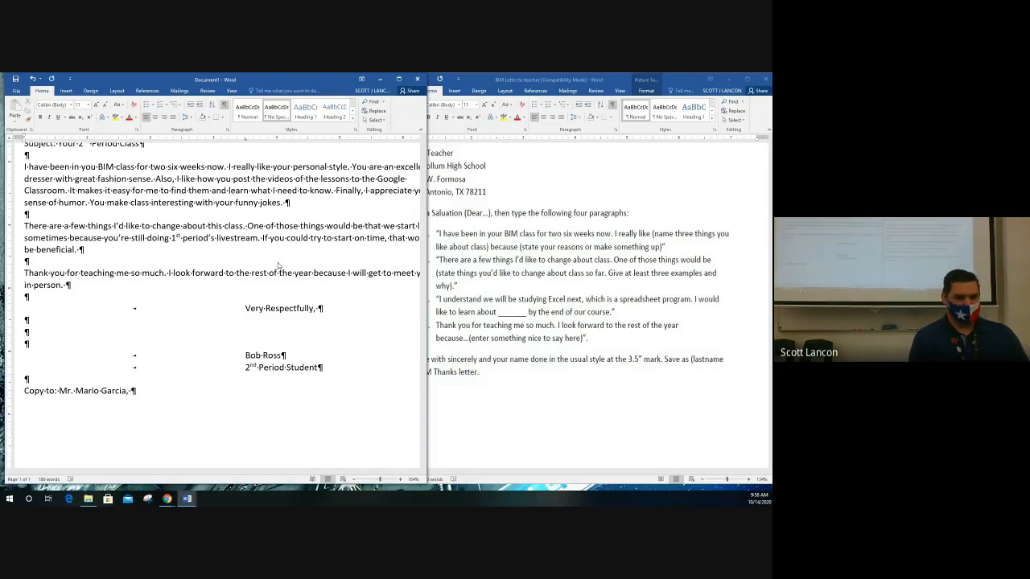
type("CTE Departm")
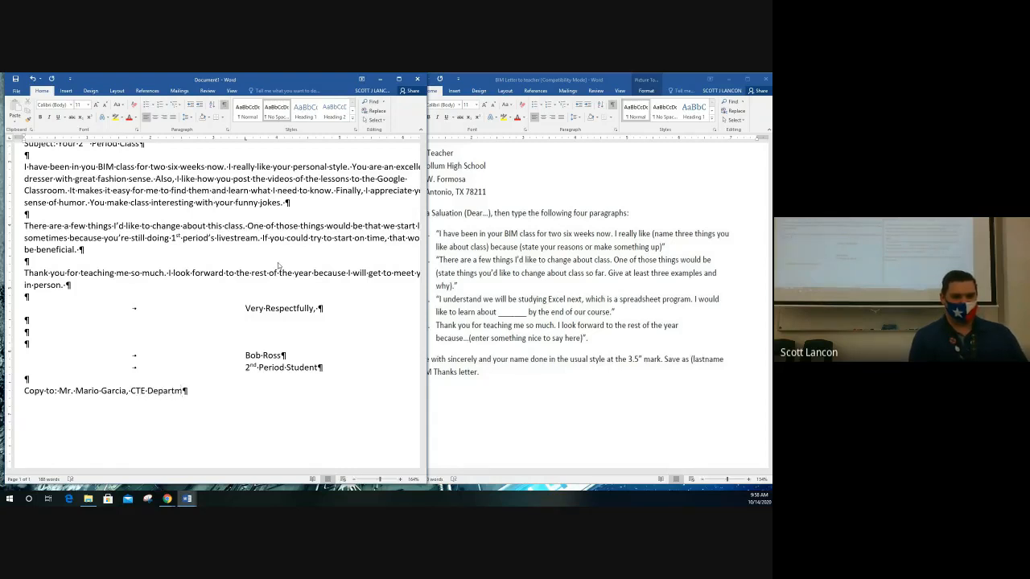
type("ent Head")
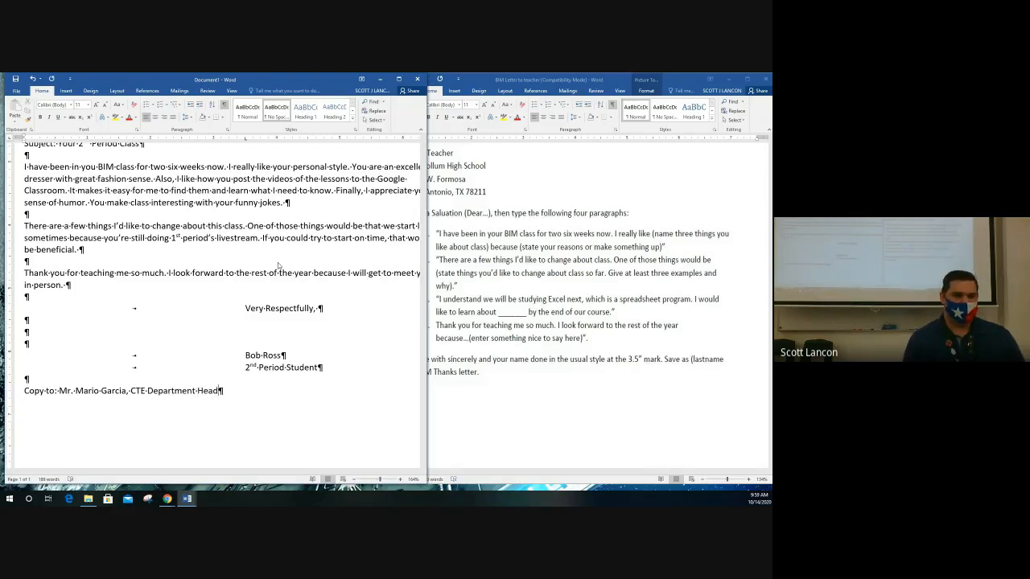
key("Return")
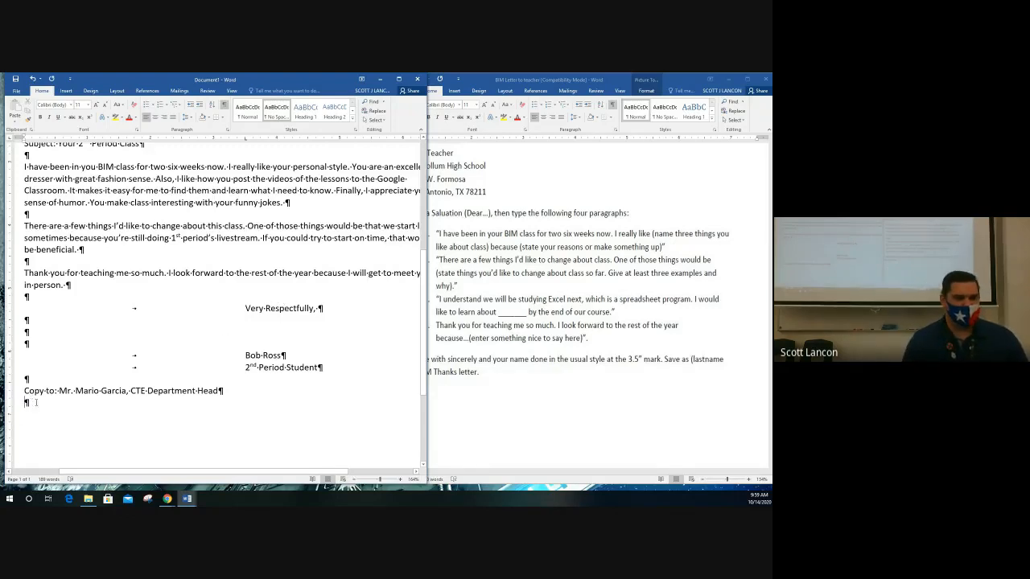
Remove the extra line after the copy notation and place a ruler tab stop for it.
key("Tab")
key("Tab")
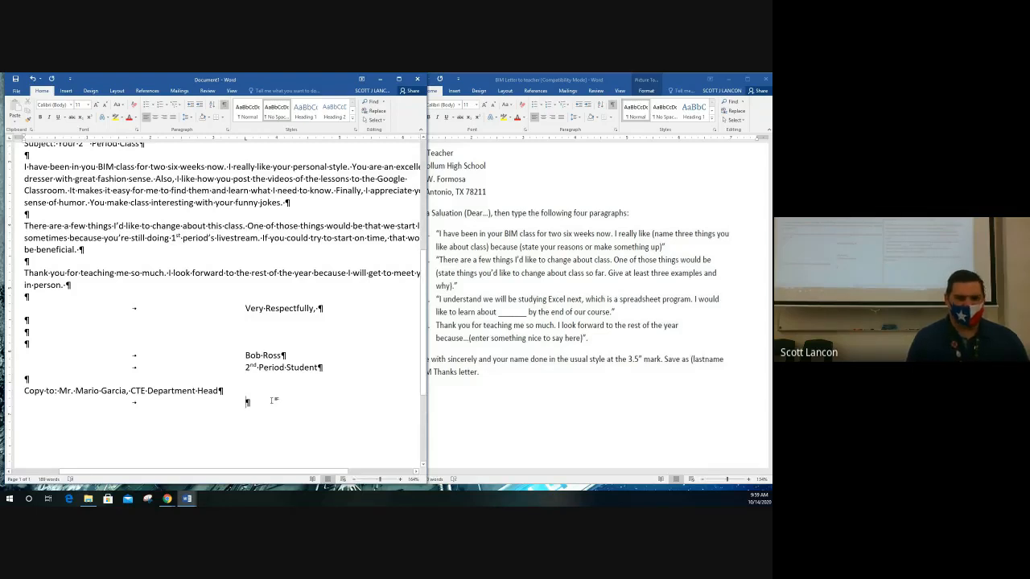
key("BackSpace")
key("BackSpace")
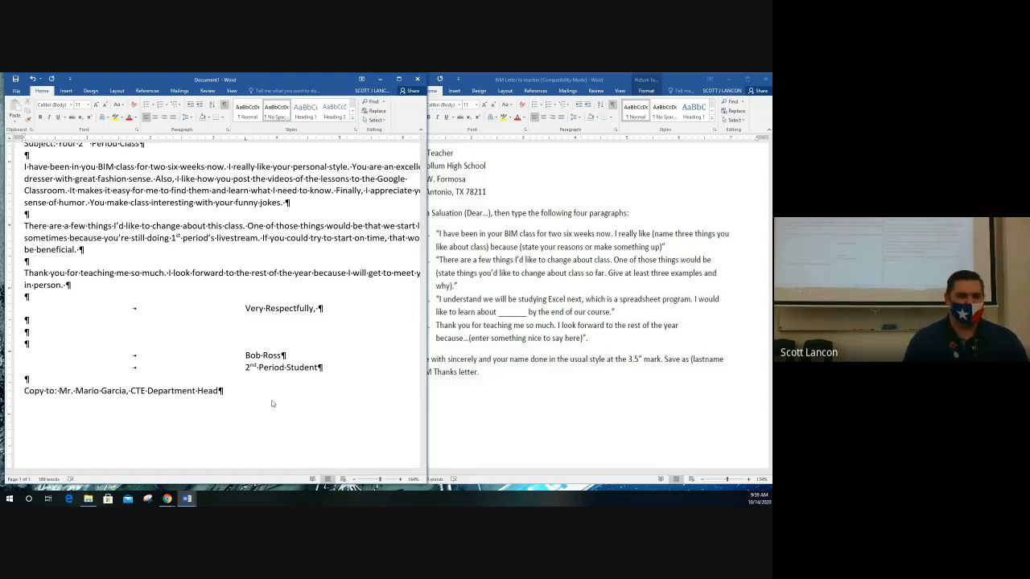
left_click_drag(25, 390, 225, 390)
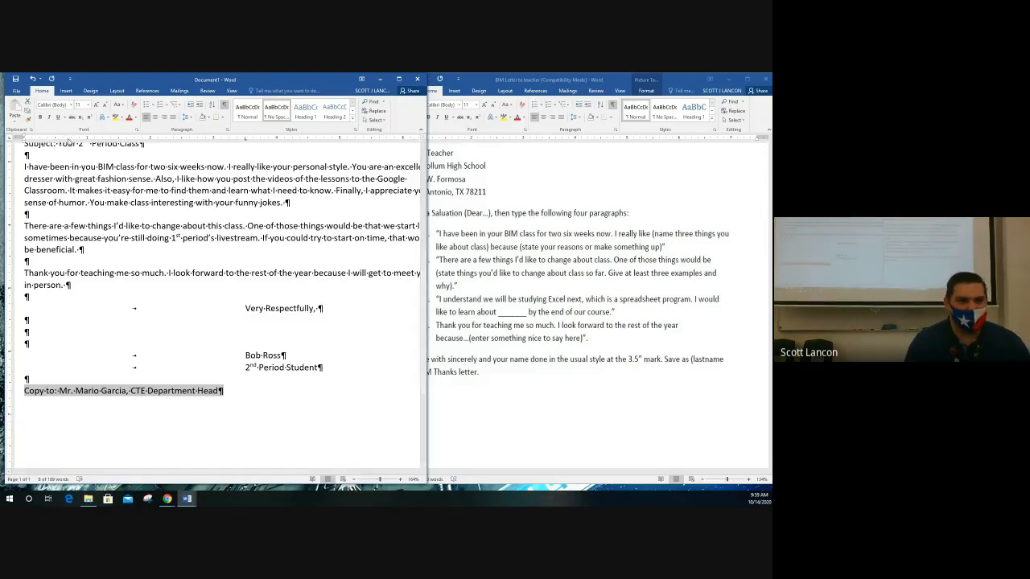
left_click_drag(56, 139, 57, 142)
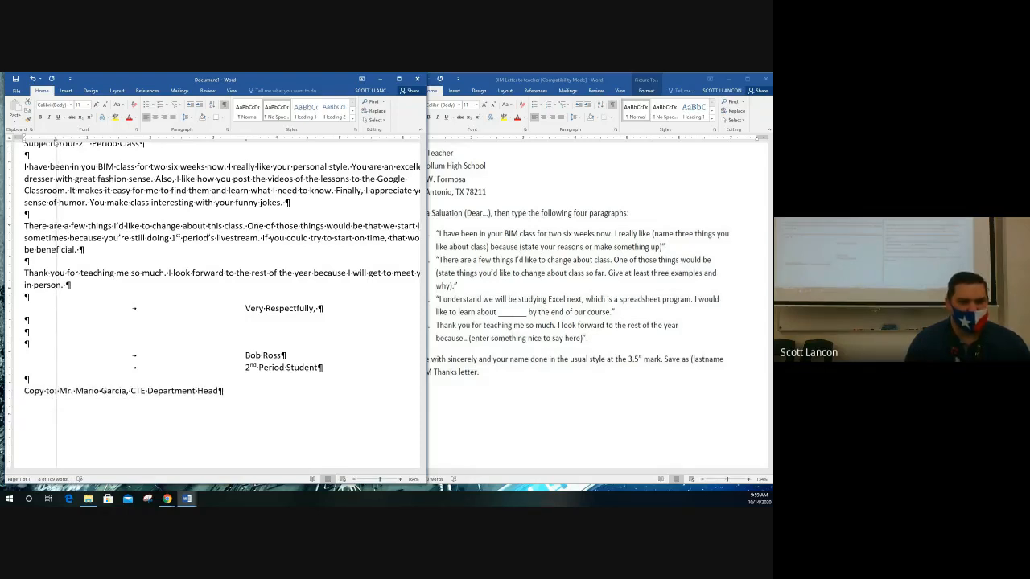
left_click_drag(56, 141, 57, 143)
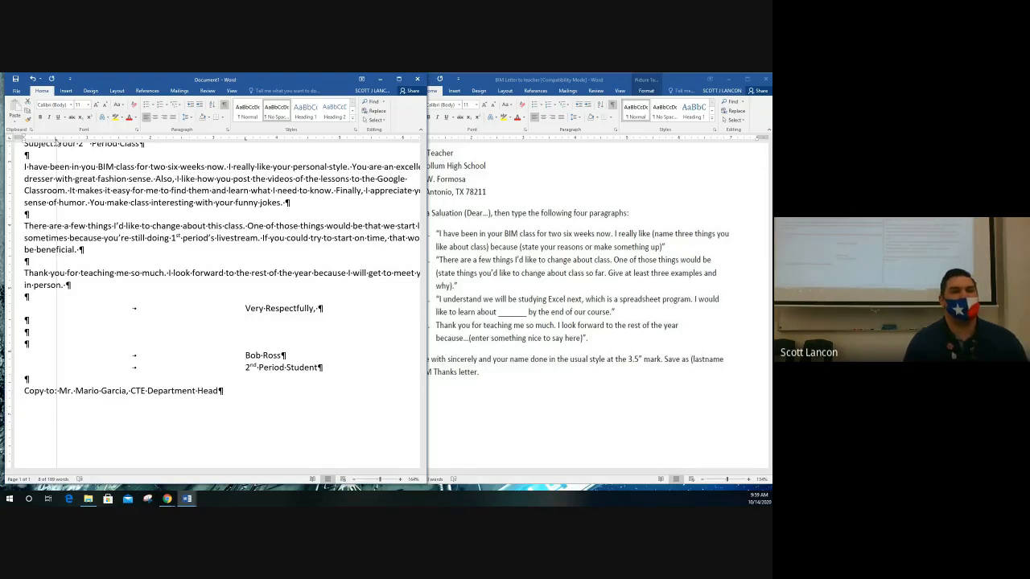
left_click_drag(56, 142, 87, 142)
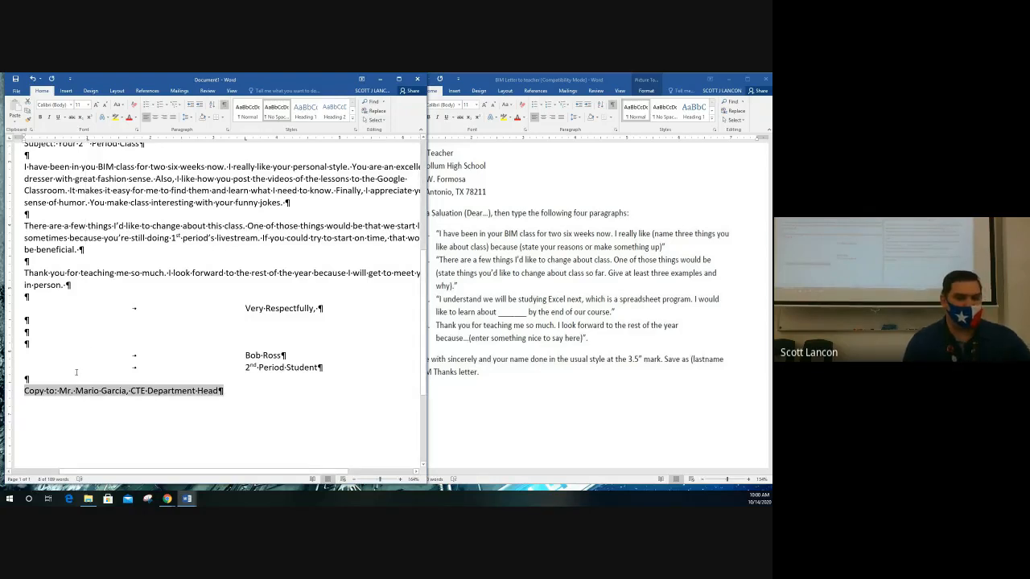
Tab the department head's name away from 'Copy to:' and fine-tune the tab stop position.
left_click(59, 390)
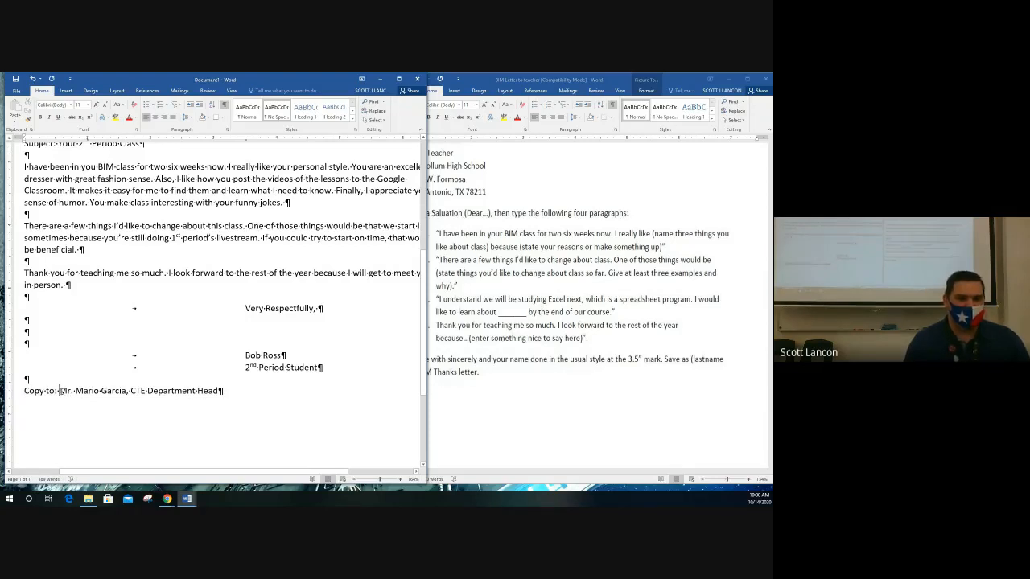
key("Tab")
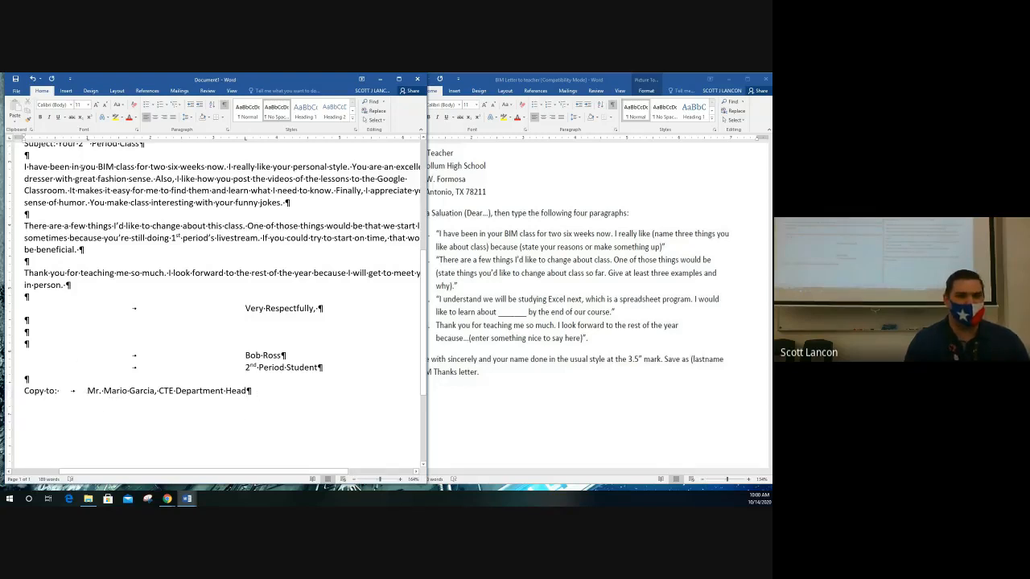
left_click_drag(87, 141, 72, 141)
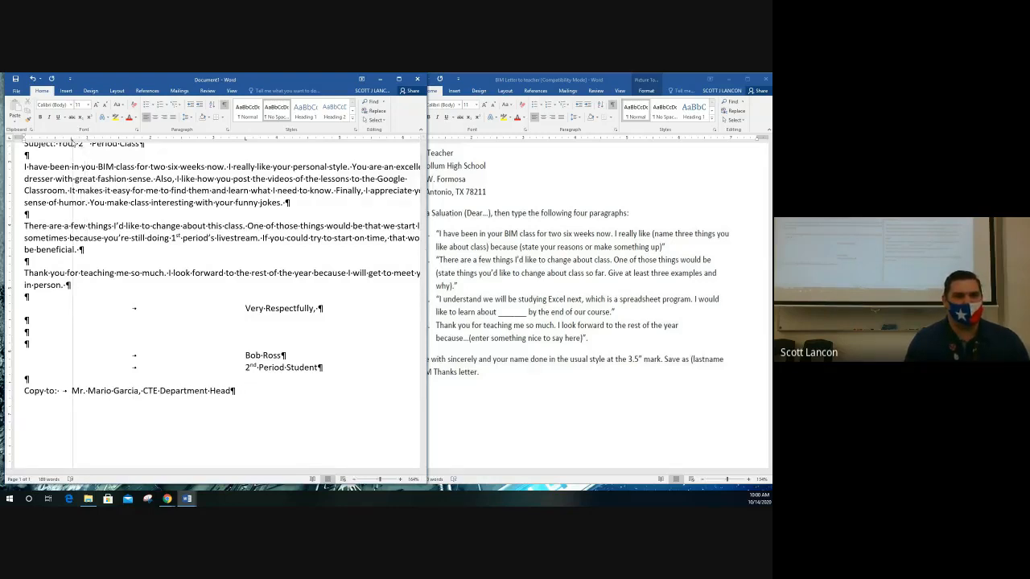
mouse_move(73, 142)
left_mouse_down()
mouse_move(83, 142)
mouse_move(71, 141)
left_mouse_up()
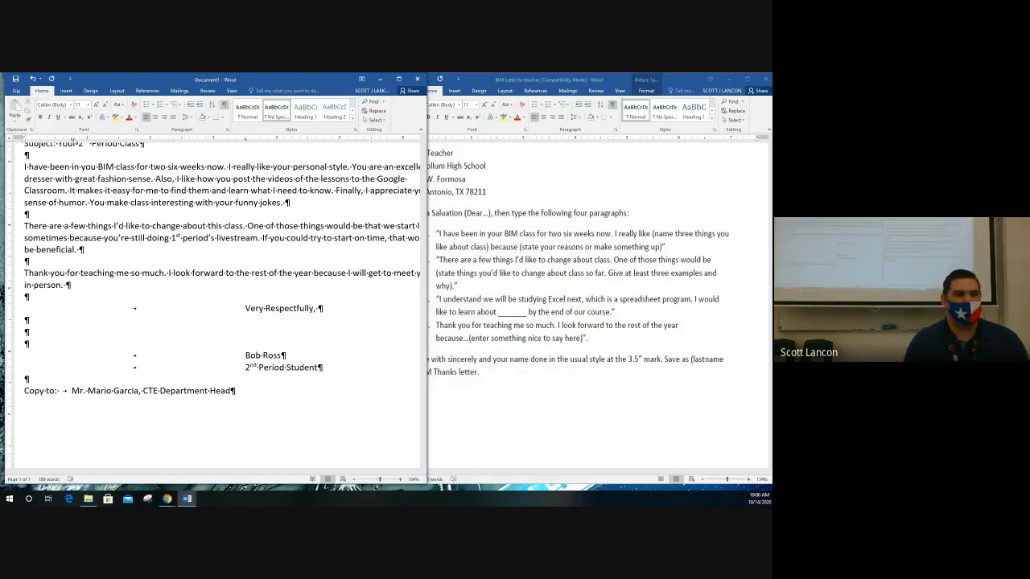
left_click_drag(71, 140, 71, 141)
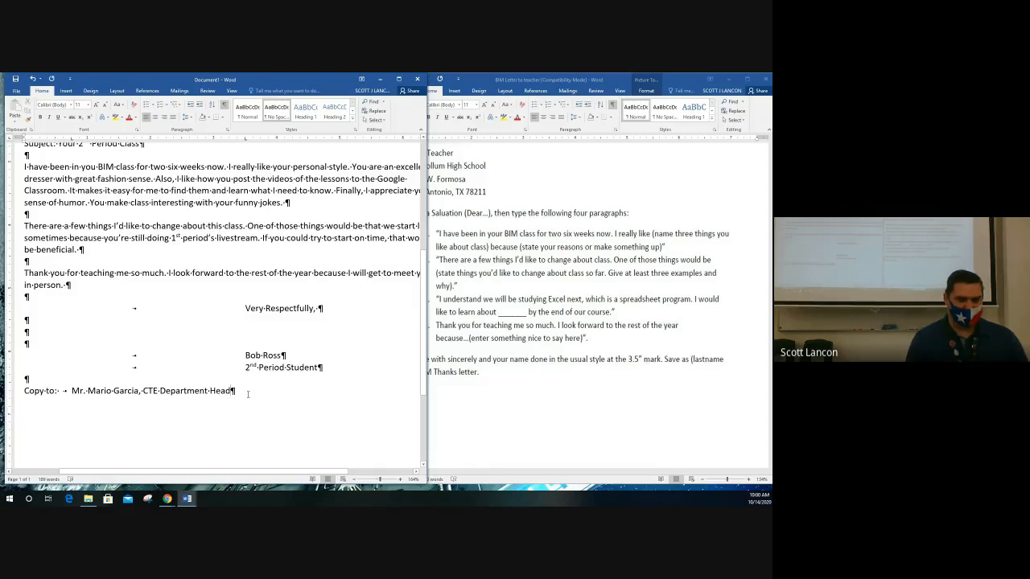
Add a tabbed second copy line with the Principal's name and the title Principal.
key("Return")
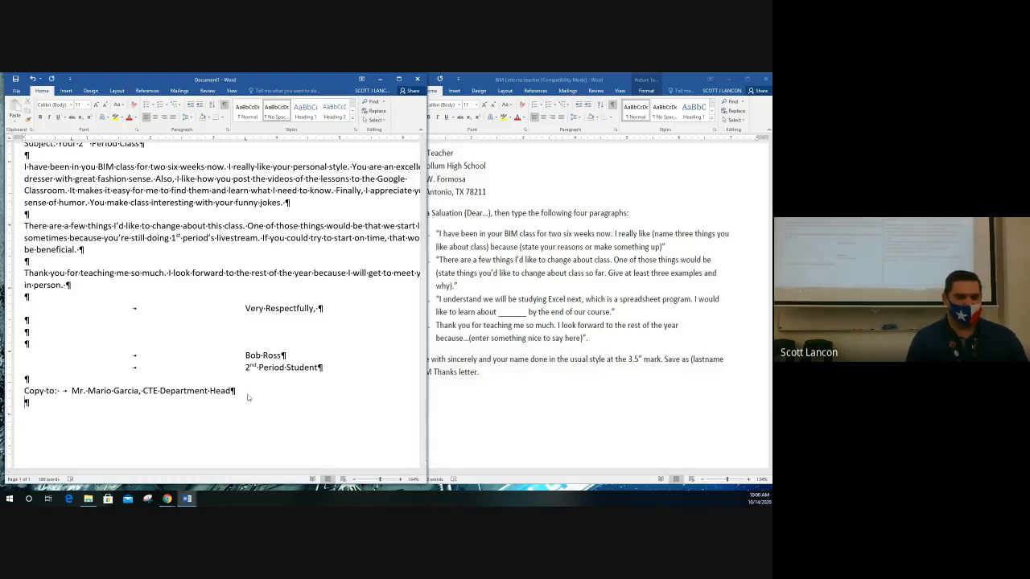
key("Tab")
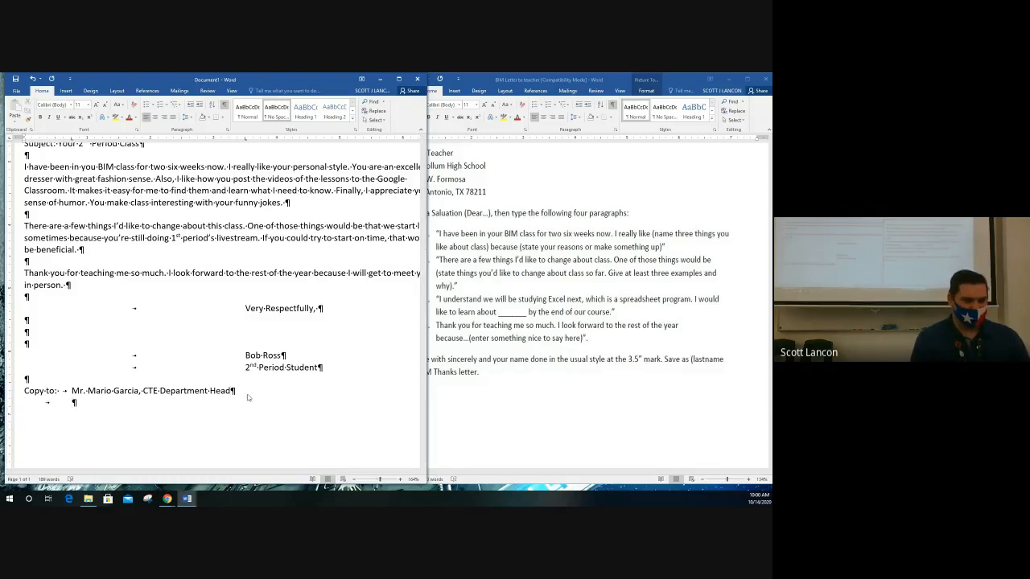
type("Mr. ")
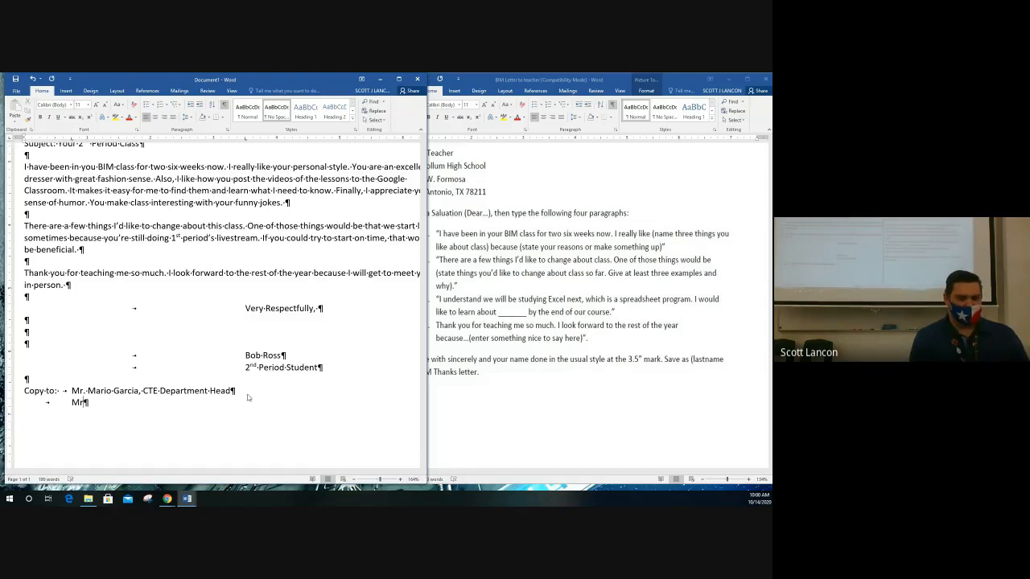
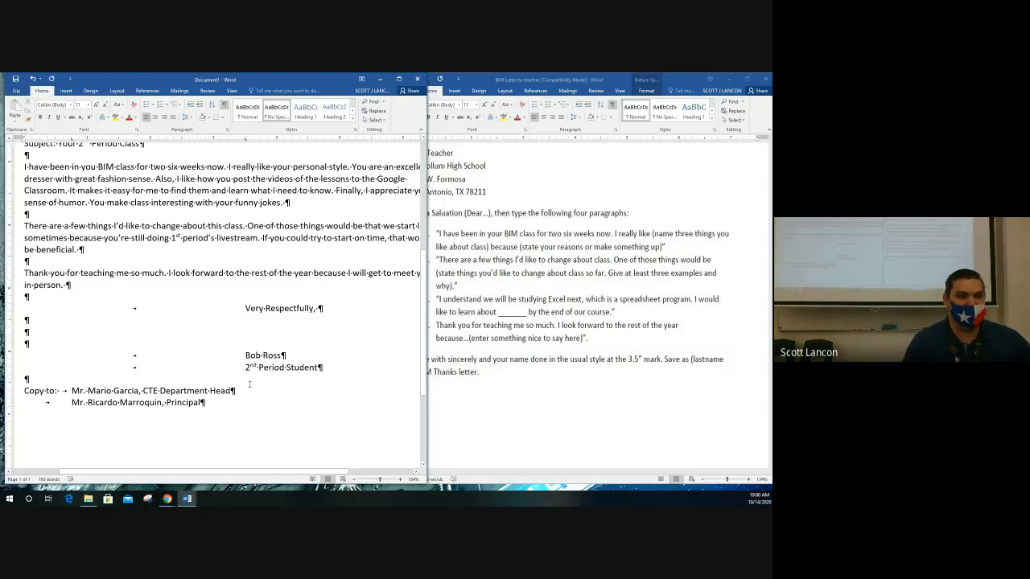
Redo the tab on the Principal's line so it aligns under the department head's name.
left_click(73, 391)
left_click_drag(74, 392, 209, 402)
left_click(72, 391)
mouse_move(73, 391)
left_mouse_down()
mouse_move(209, 402)
mouse_move(74, 392)
mouse_move(95, 402)
mouse_move(79, 391)
mouse_move(205, 403)
mouse_move(81, 391)
left_mouse_up()
left_click(83, 402)
left_click(72, 403)
key("BackSpace")
left_click_drag(72, 390, 171, 390)
mouse_move(24, 402)
left_mouse_down()
mouse_move(96, 402)
mouse_move(24, 403)
left_mouse_up()
key("Tab")
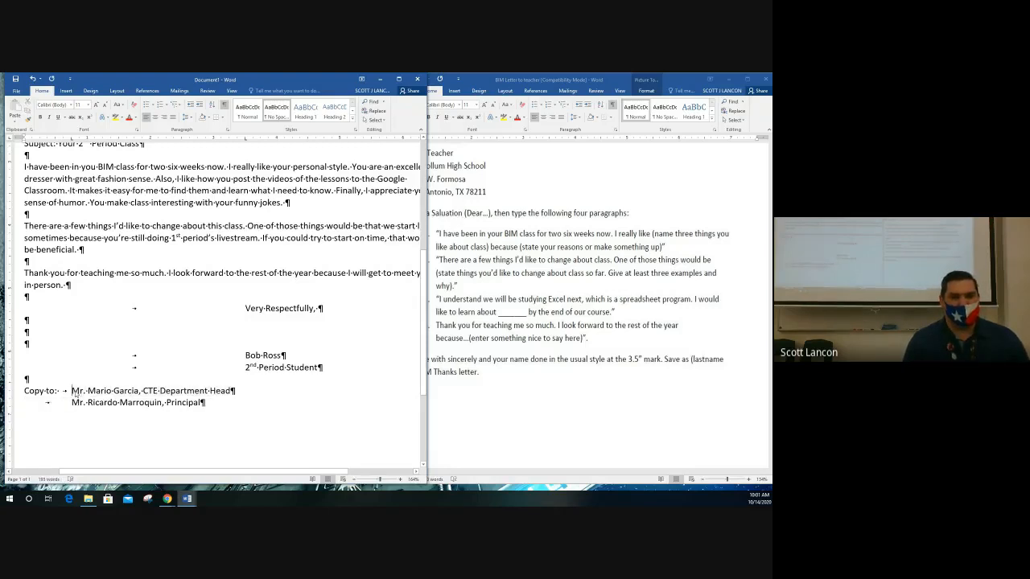
Check the copy notation names' tab alignment on the ruler, then close the assignment instructions document.
mouse_move(72, 391)
left_mouse_down()
mouse_move(108, 402)
mouse_move(73, 391)
left_mouse_up()
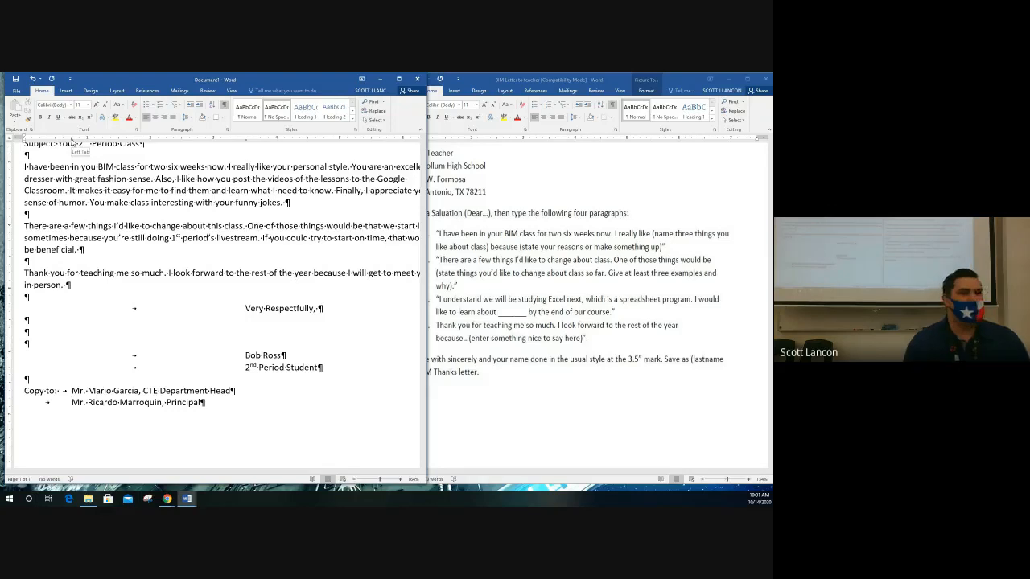
left_click(245, 140)
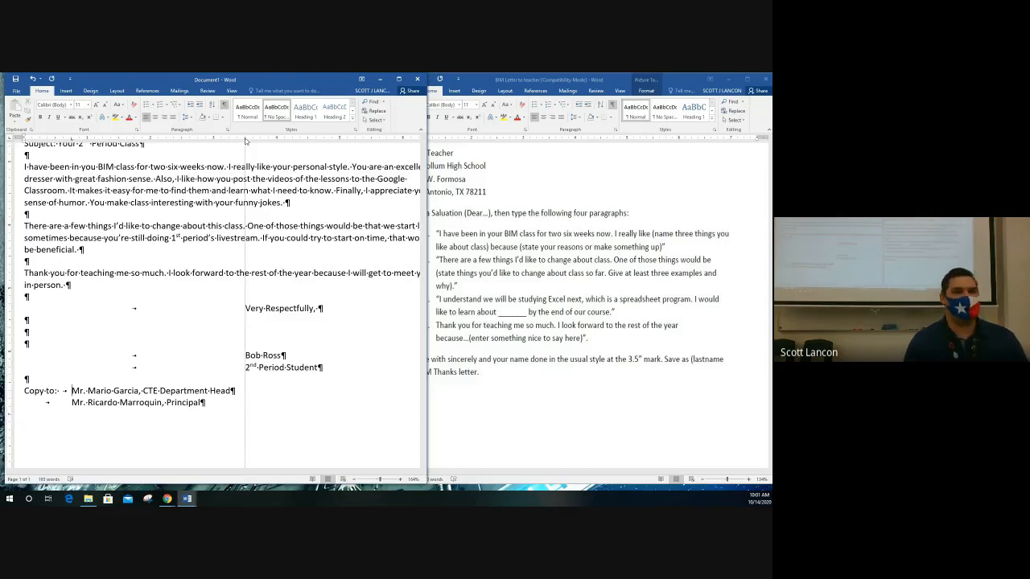
left_click(72, 140)
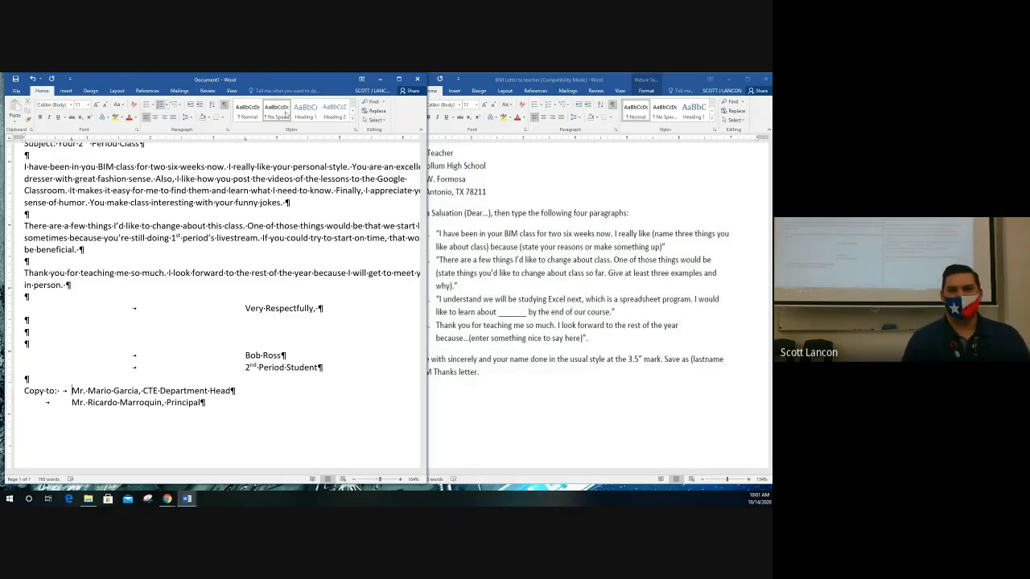
left_click(765, 81)
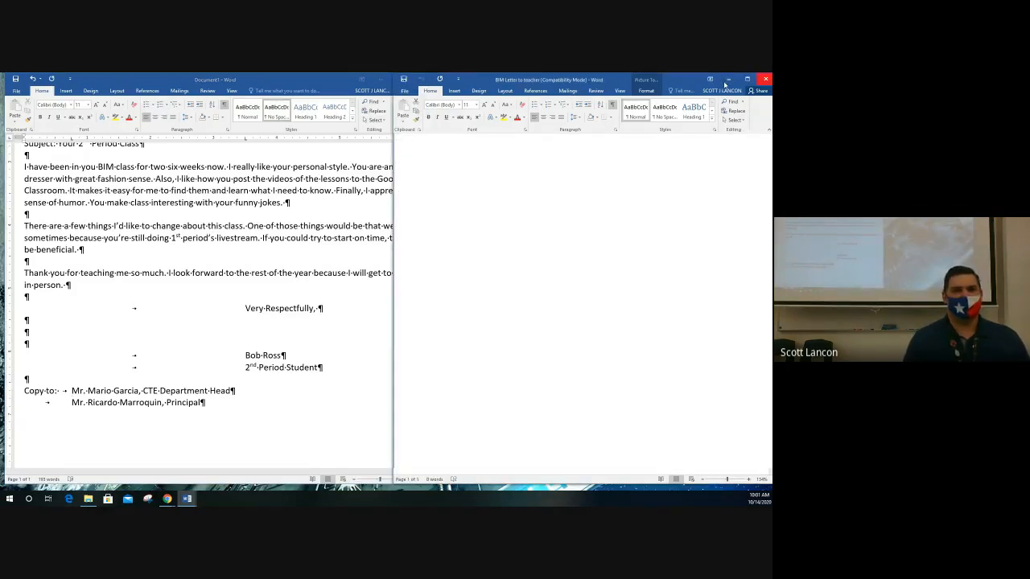
Minimize the instructions window and show the desktop, then restore the finished Document1 letter from the taskbar.
left_click(726, 79)
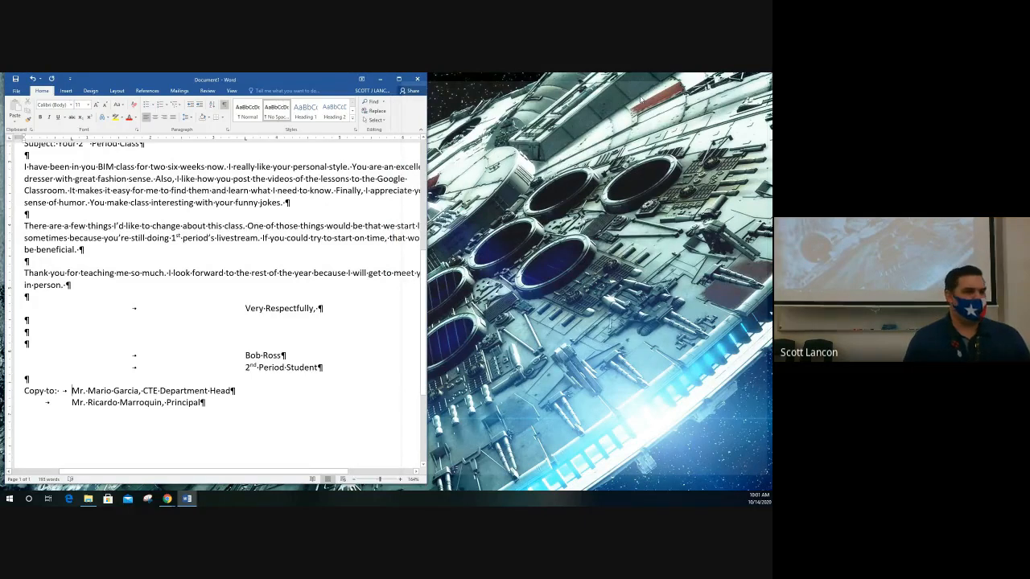
key("super+d")
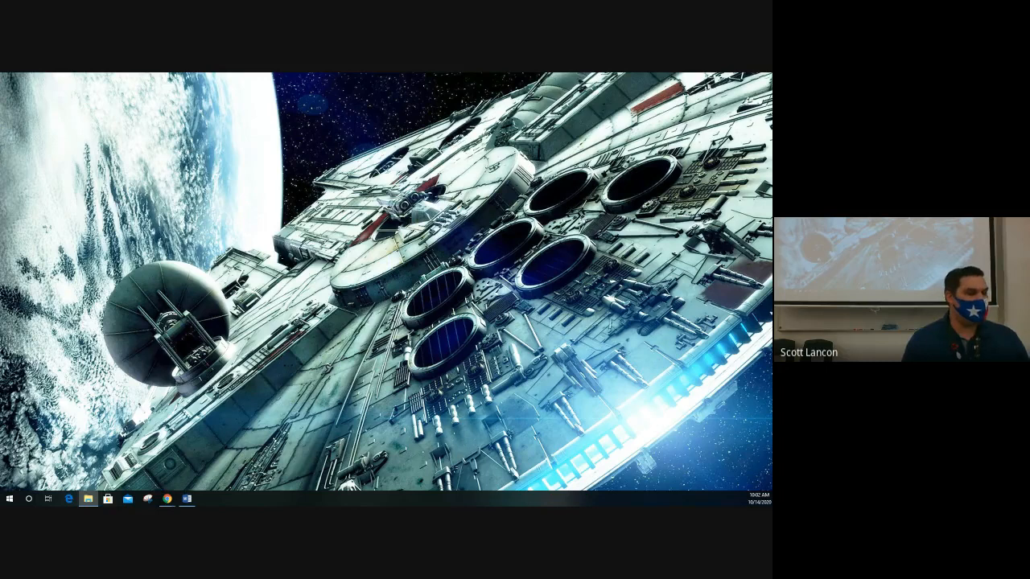
left_click(187, 499)
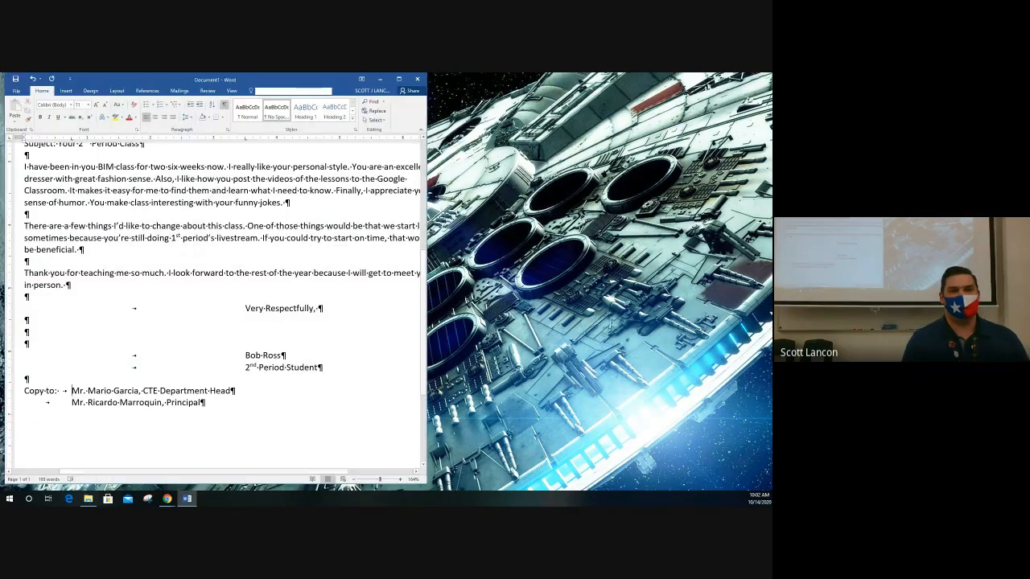
Close Document1, widen the Letter to your Senator window, and review the senator's name in paragraph two.
left_click(421, 80)
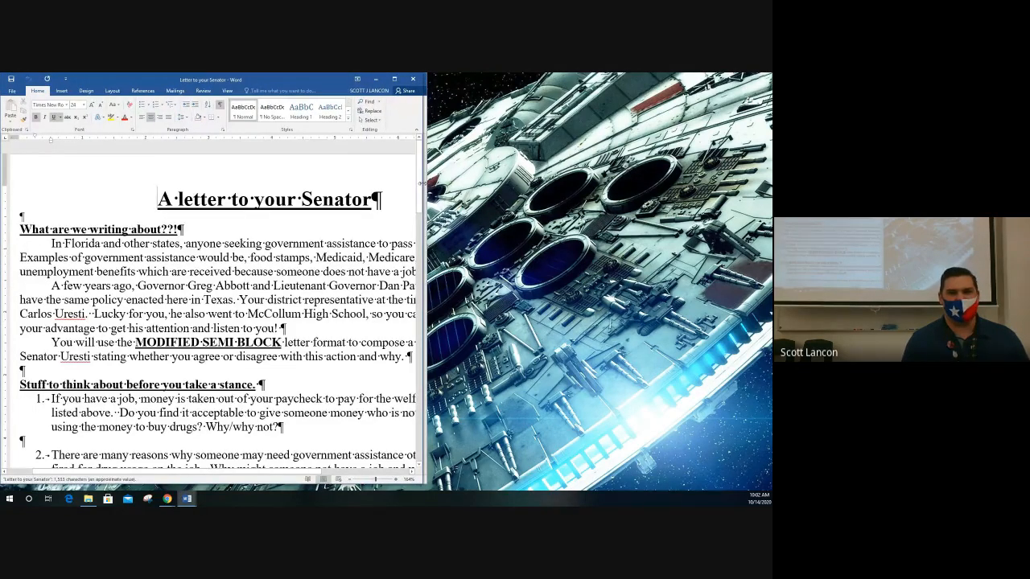
left_click_drag(421, 180, 636, 191)
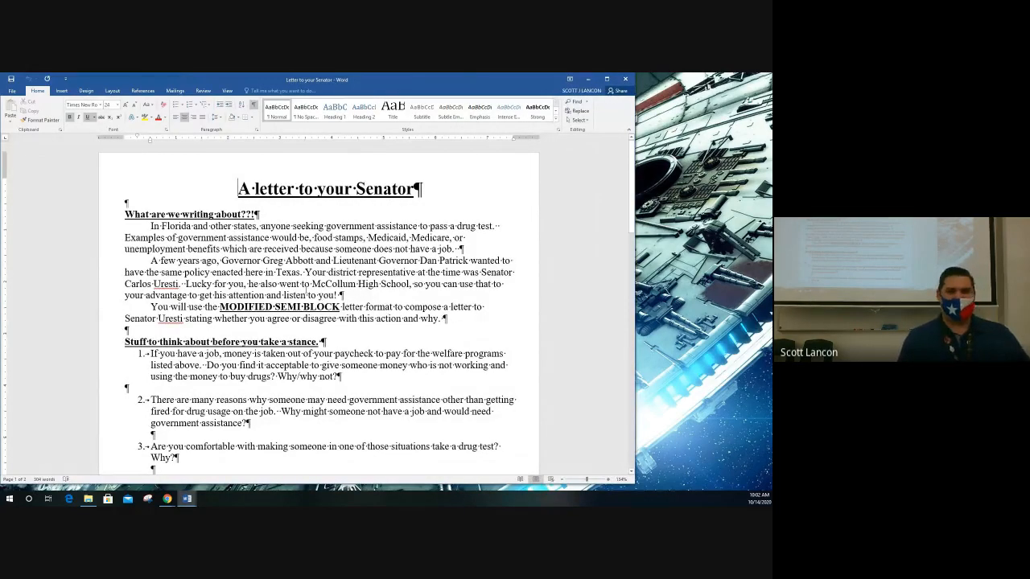
left_click_drag(481, 271, 184, 285)
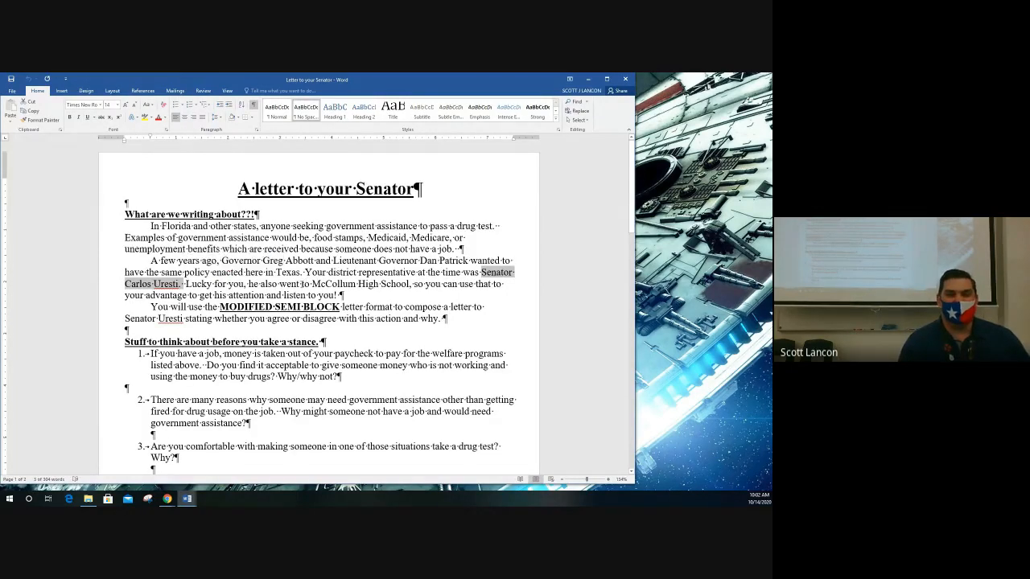
left_click_drag(185, 285, 419, 287)
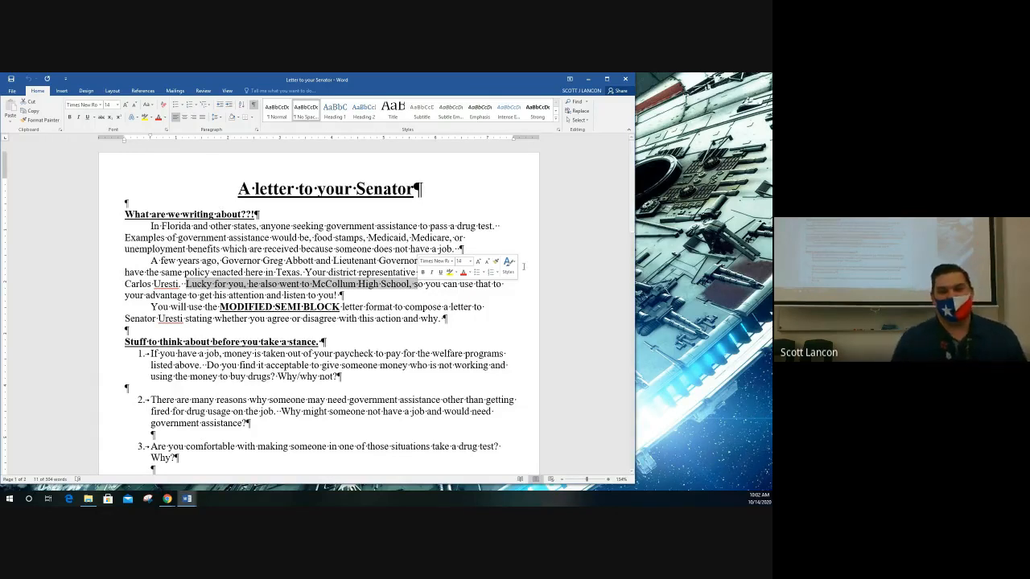
left_click(475, 304)
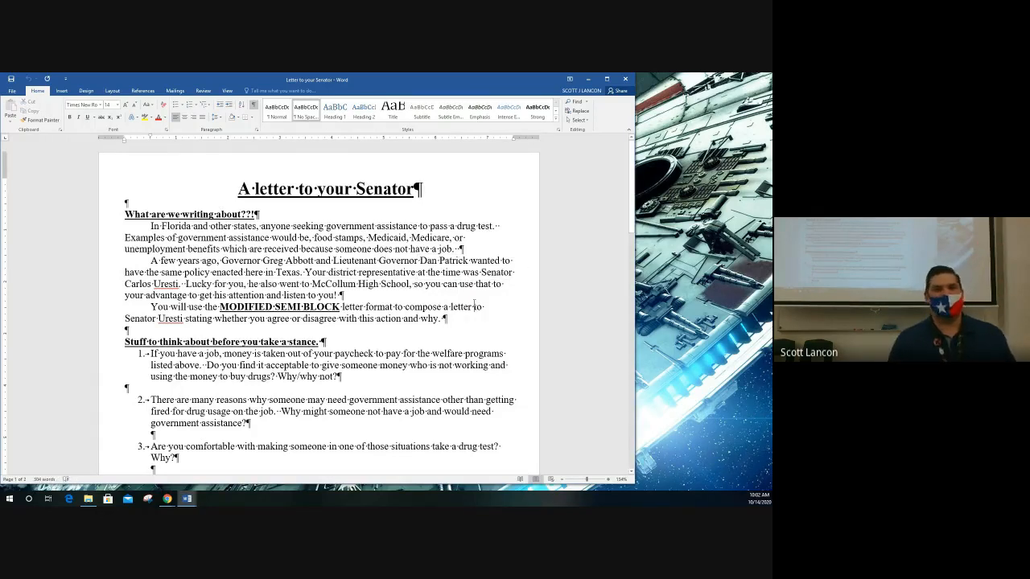